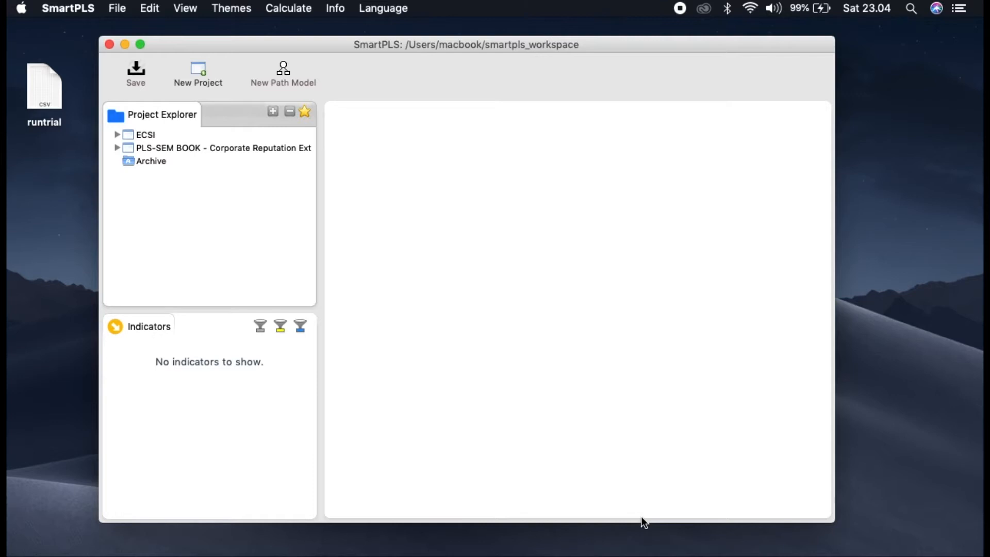
Open the runtrial CSV file from the desktop in Excel and examine its KWP, KPBB and REL header columns
drag(268, 44, 305, 40)
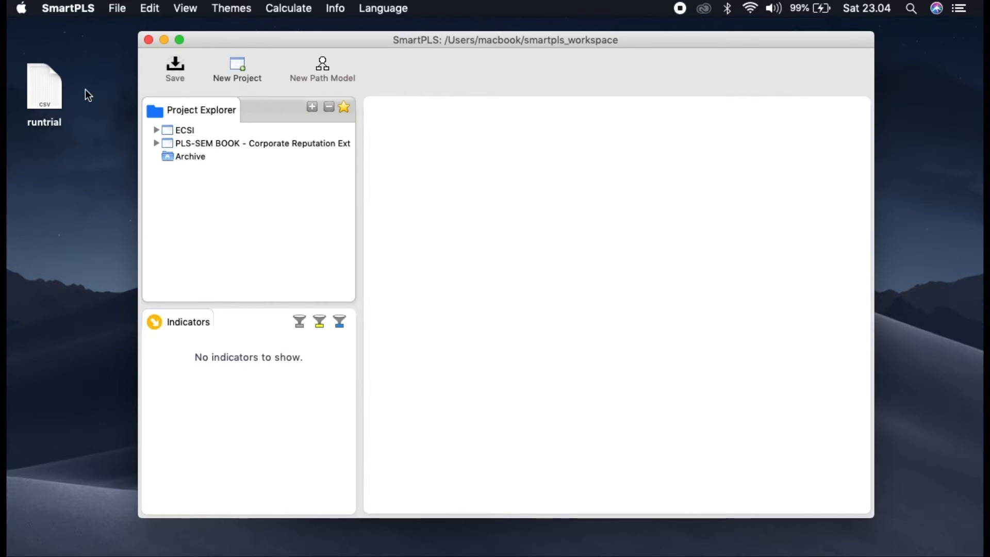
click(54, 93)
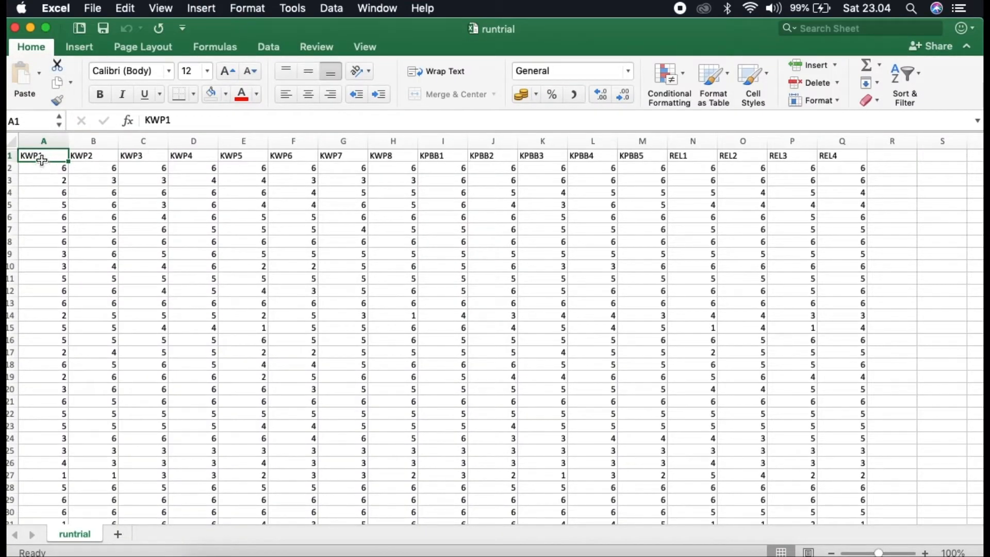
click(402, 155)
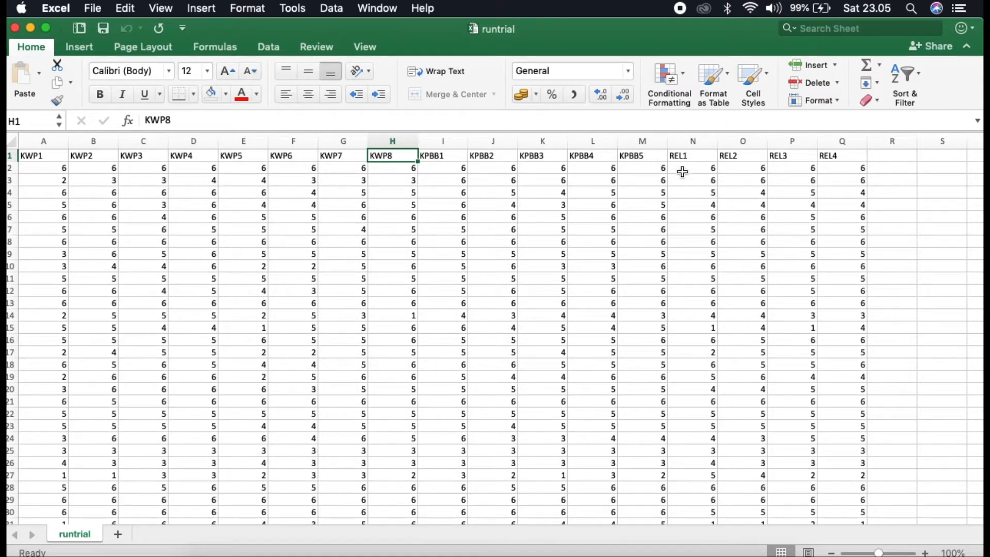
drag(679, 155, 838, 138)
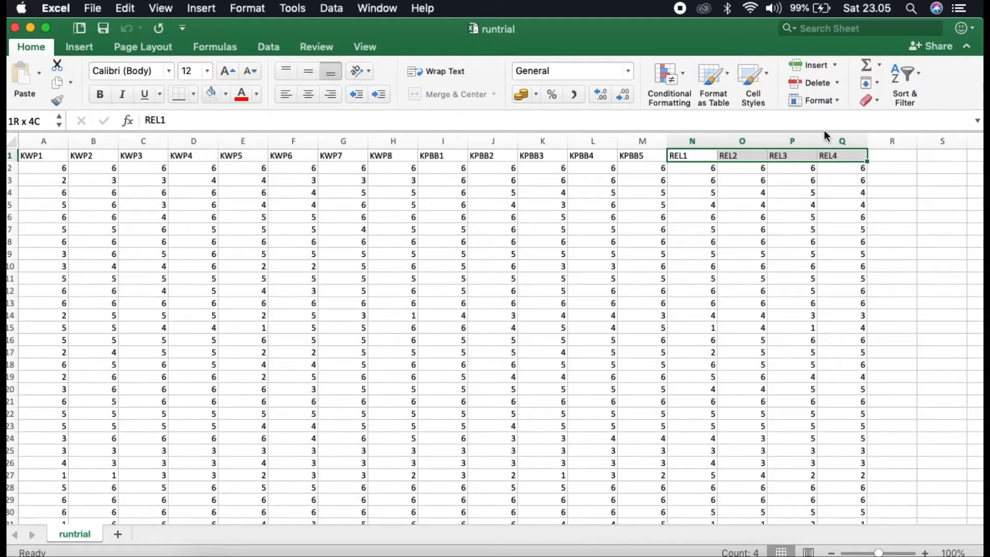
Try gold and green fills on the REL1 to REL4 columns, and close runtrial without keeping them
drag(692, 140, 836, 137)
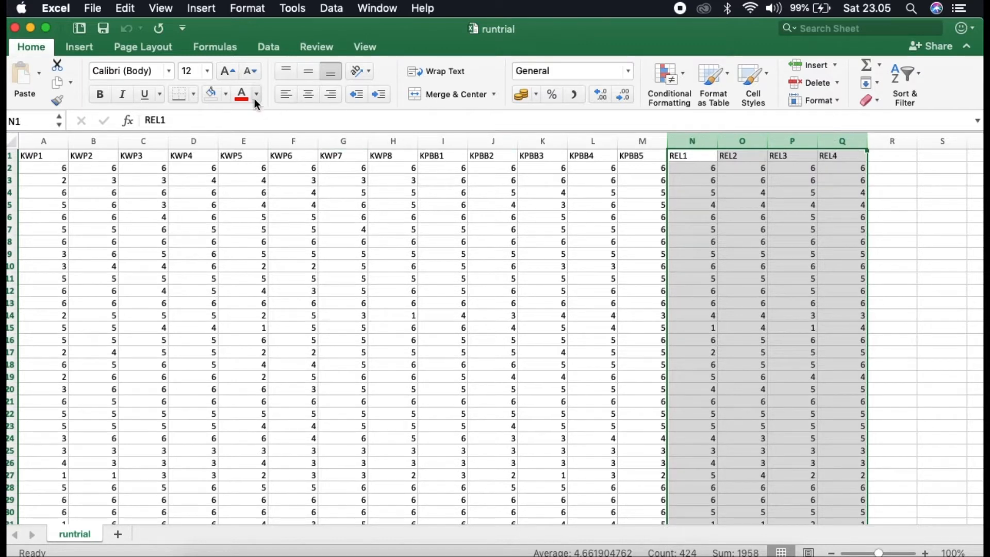
click(226, 94)
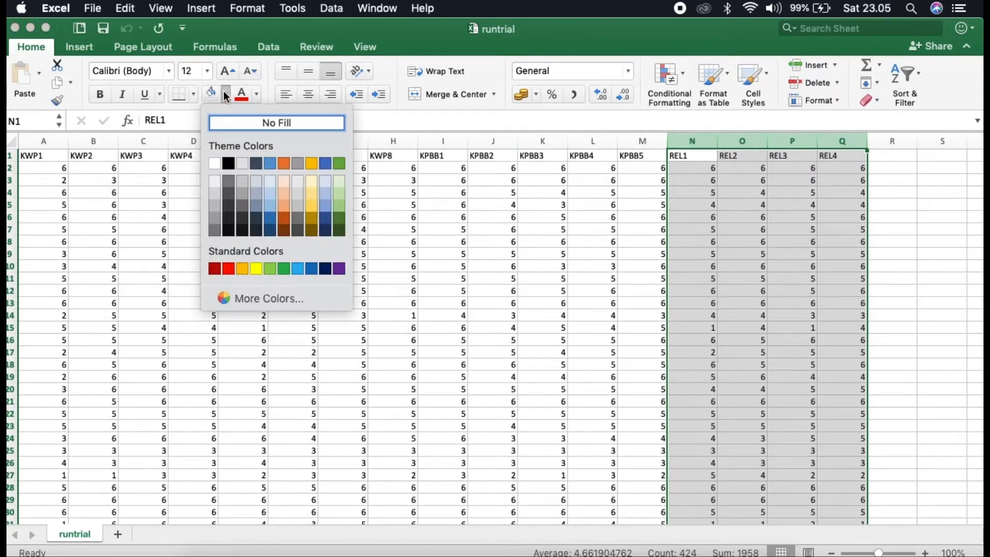
click(312, 204)
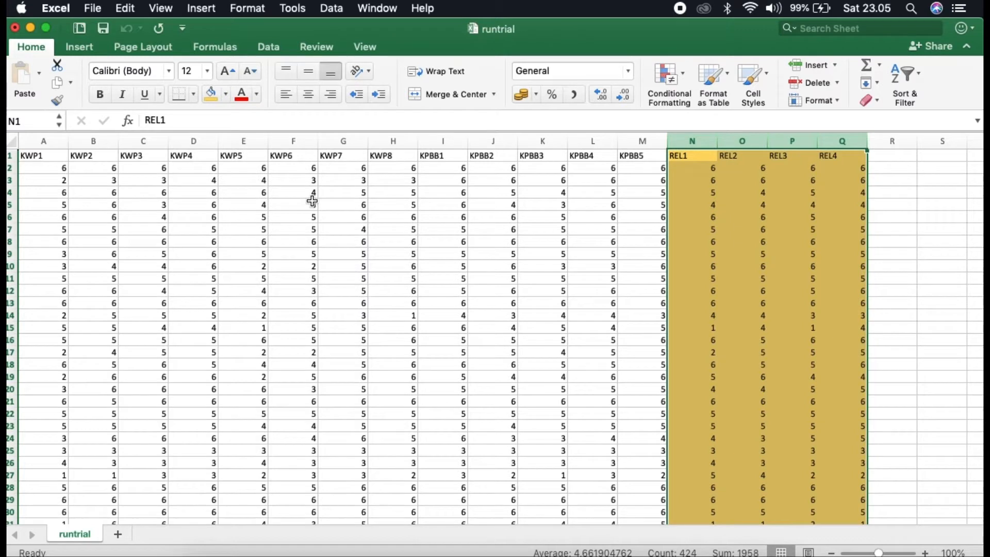
click(227, 94)
click(338, 205)
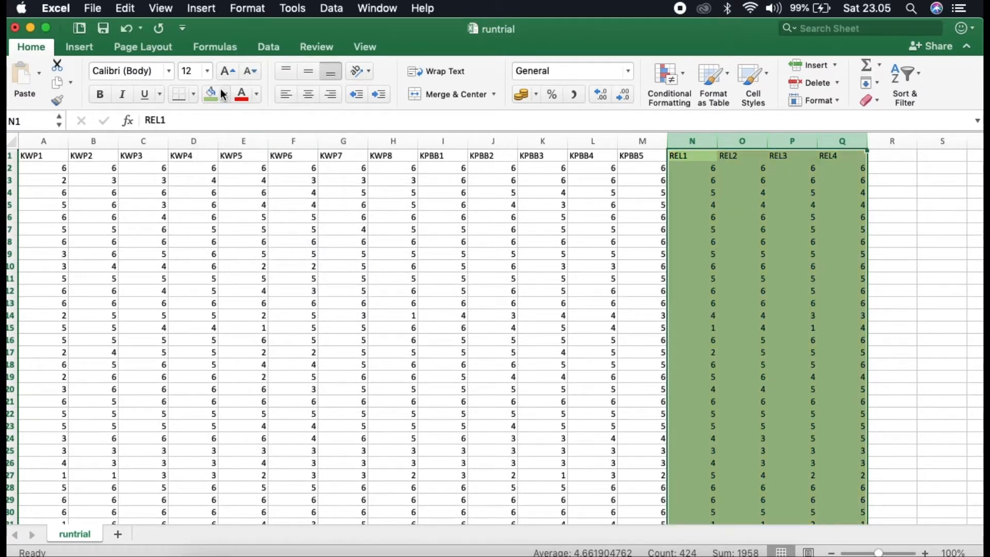
click(227, 94)
click(237, 123)
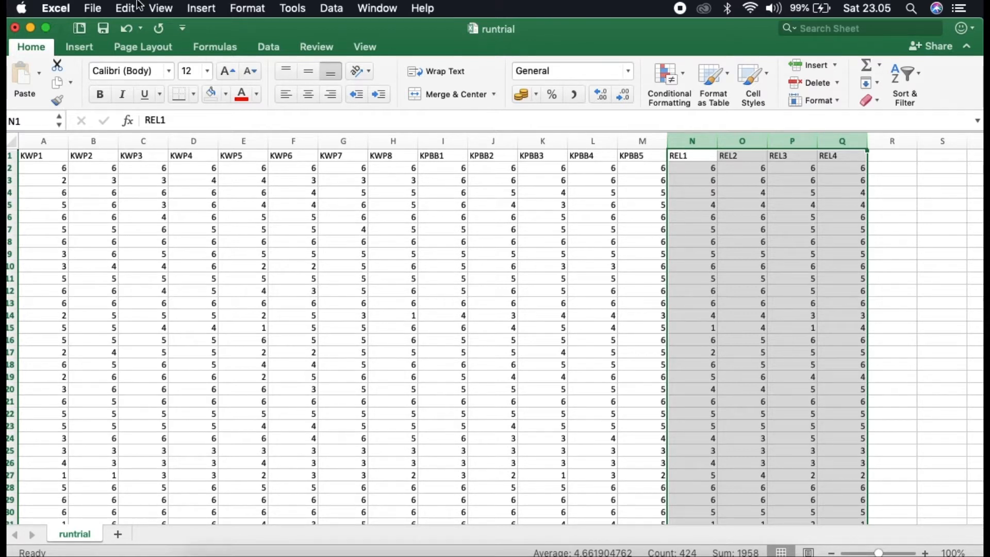
click(15, 28)
click(441, 132)
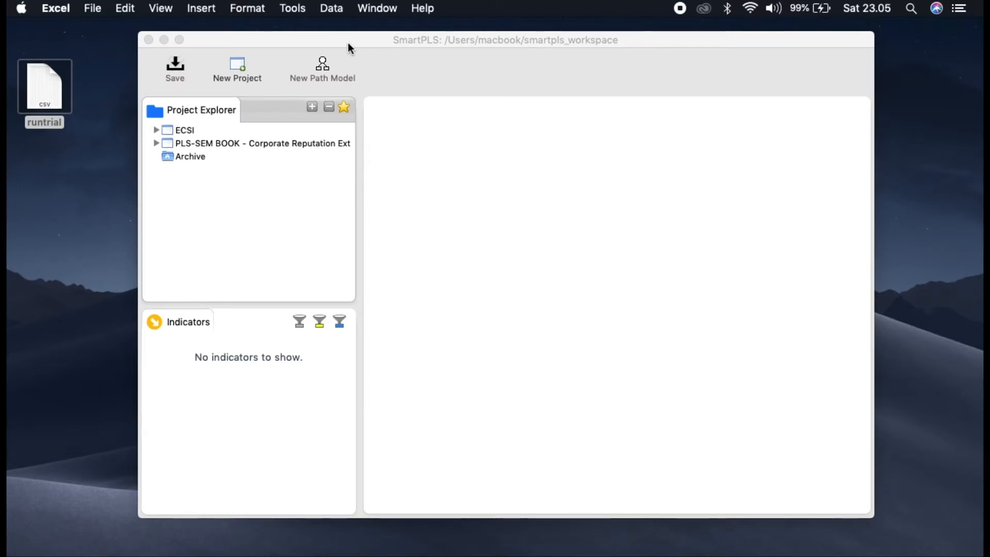
Create a new SmartPLS project named runbiasa
click(233, 66)
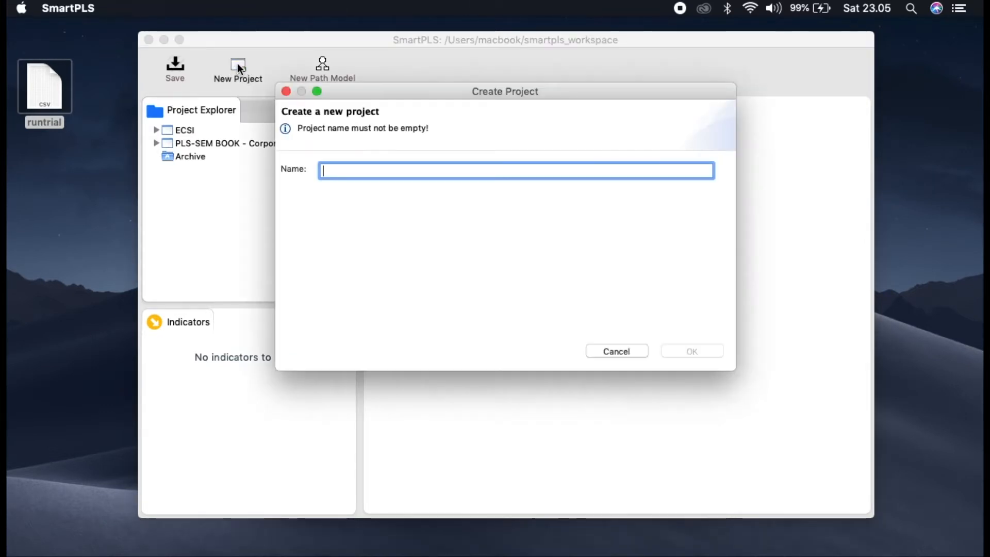
text(runbia)
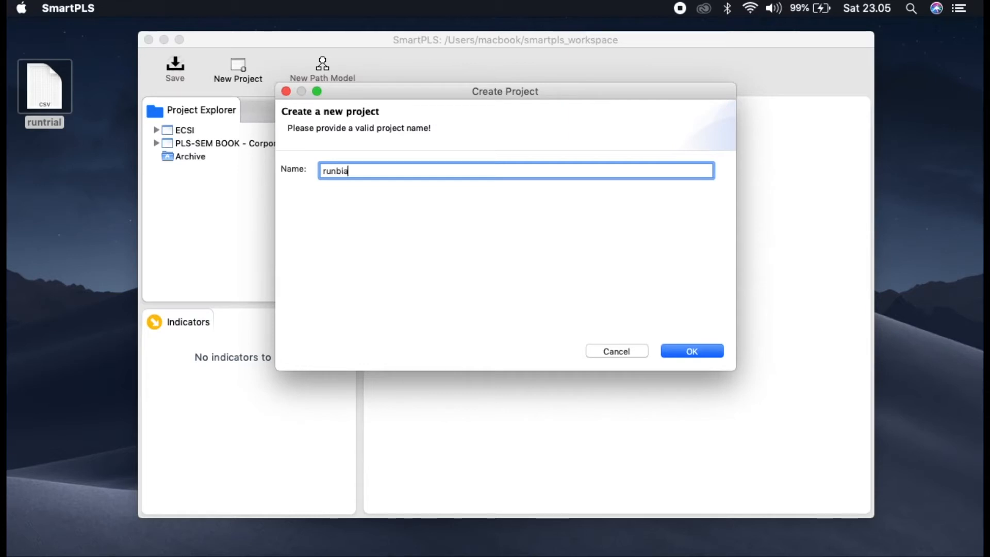
text(sa)
click(690, 344)
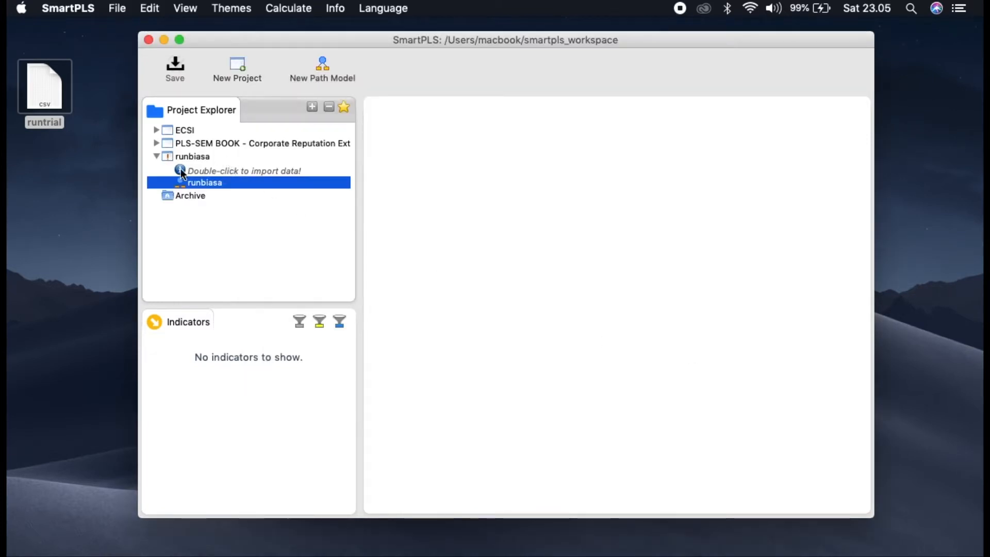
Import runtrial.csv from the Desktop into the runbiasa project, naming the data file runbiasa
double_click(219, 170)
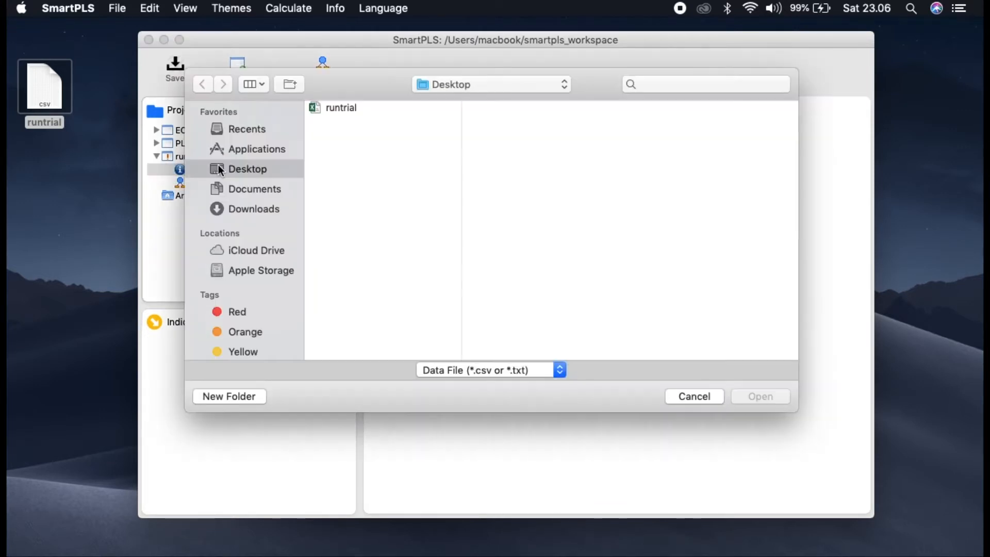
click(343, 106)
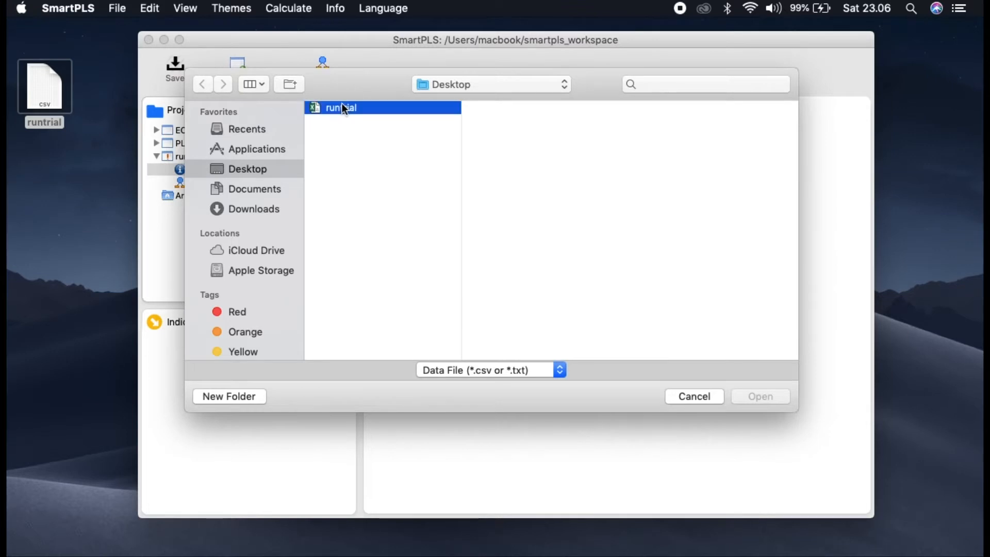
click(747, 395)
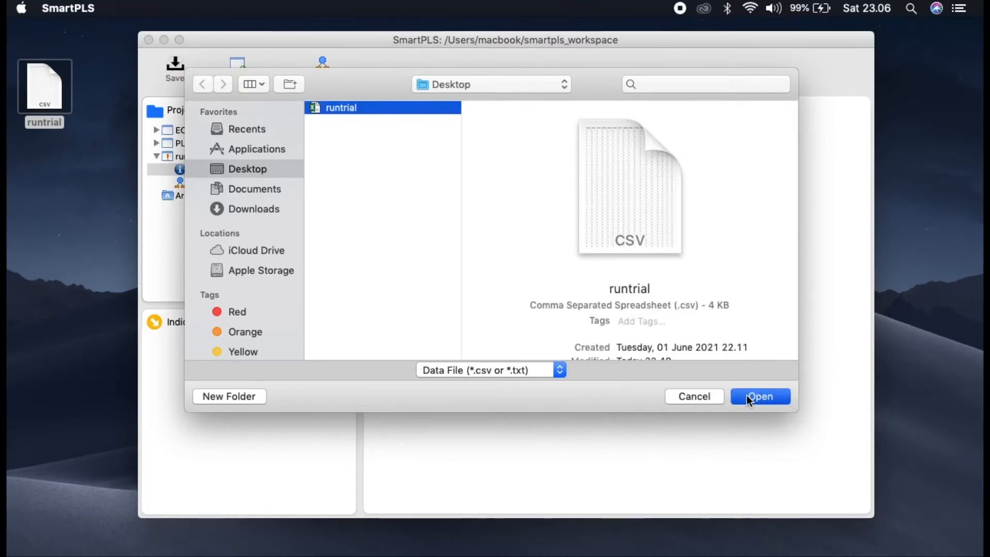
click(405, 170)
key(BackSpace)
key(BackSpace)
key(BackSpace)
key(BackSpace)
key(BackSpace)
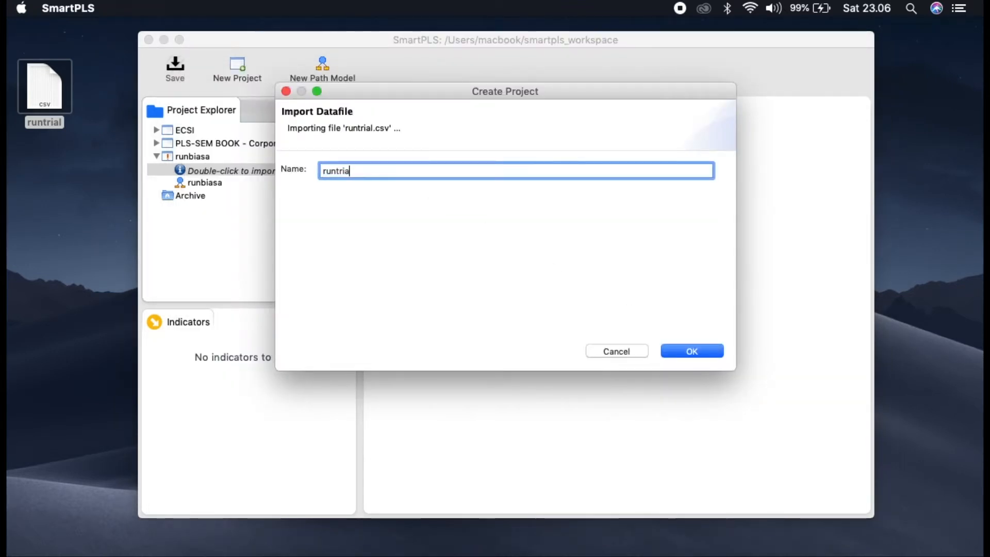
text(biasa)
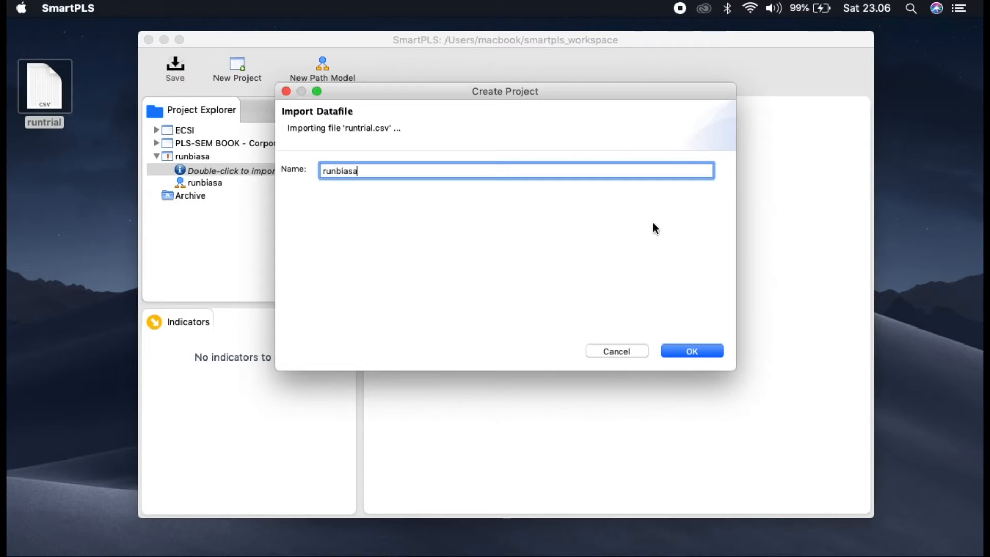
click(683, 351)
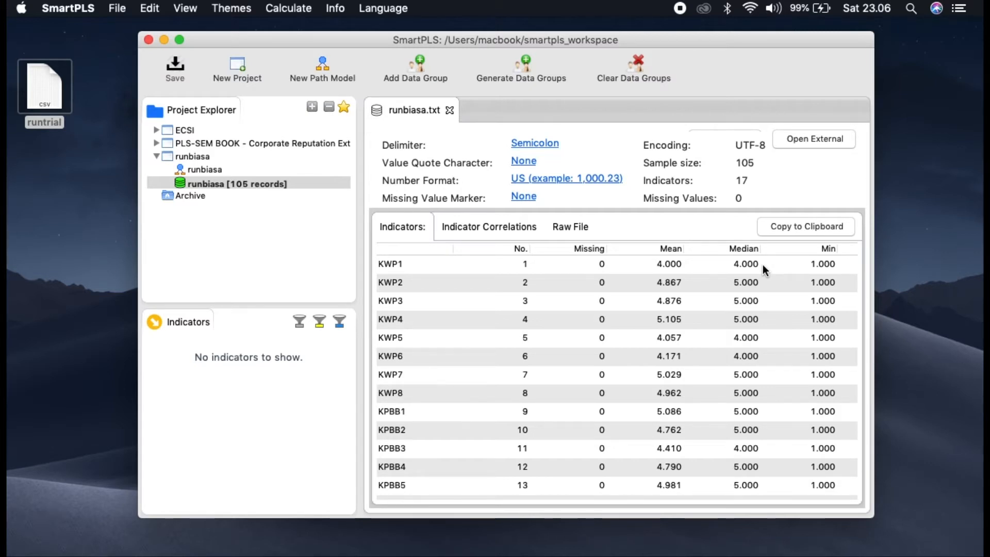
Look through the imported indicators in the data view and open the runbiasa path model for editing
scroll(763, 265, down, 1)
scroll(747, 323, down, 5)
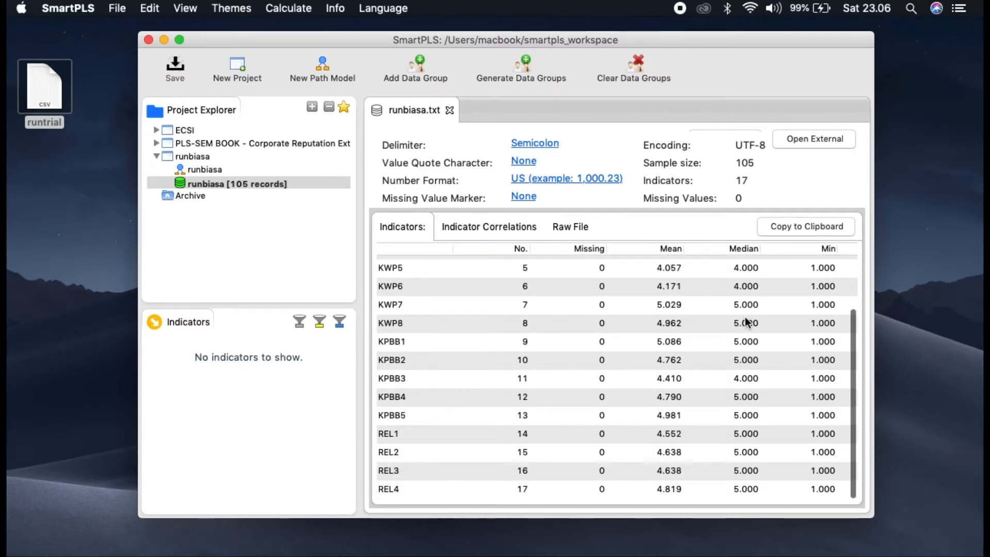
scroll(745, 322, up, 5)
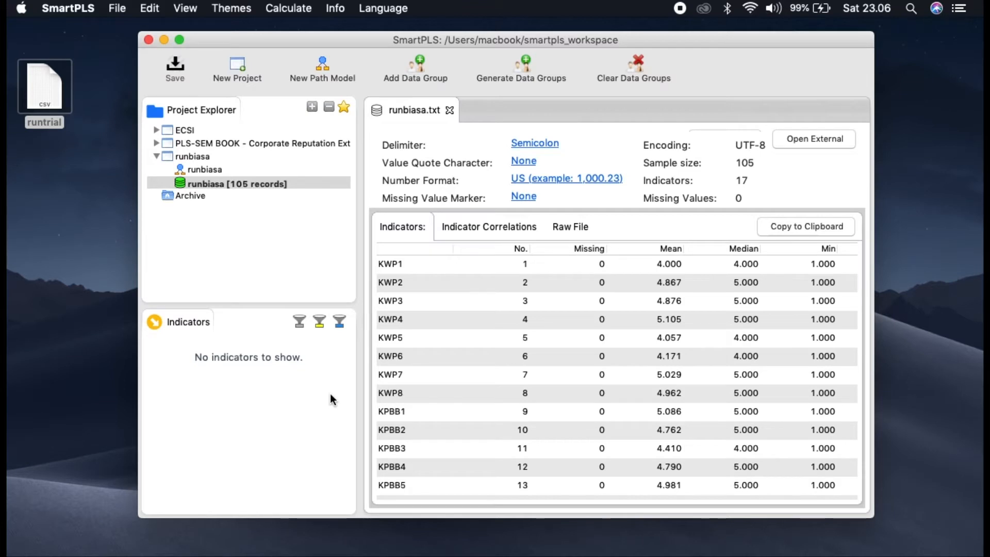
double_click(193, 169)
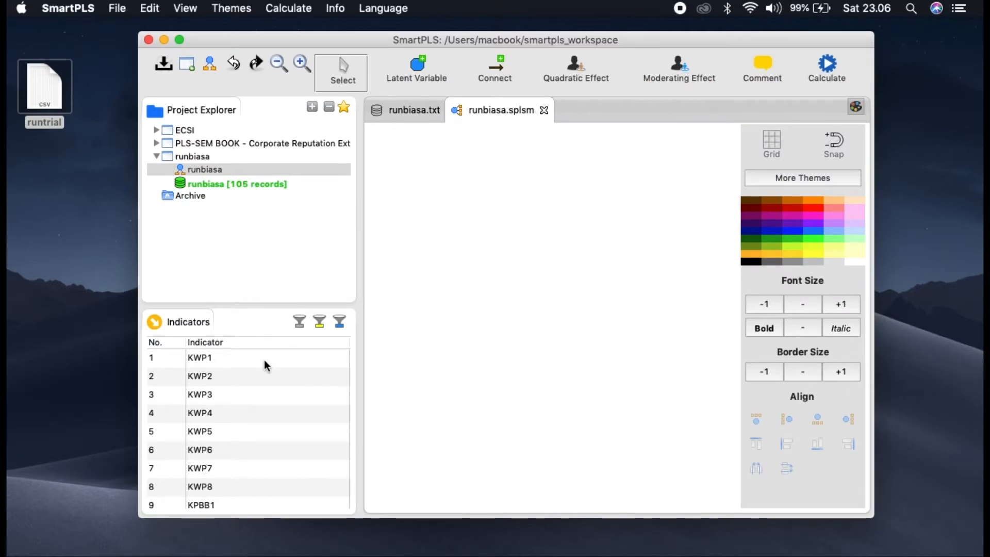
Add a latent variable with the indicators KWP1 to KWP8 on the right side of the model canvas
scroll(252, 460, down, 3)
scroll(252, 460, up, 3)
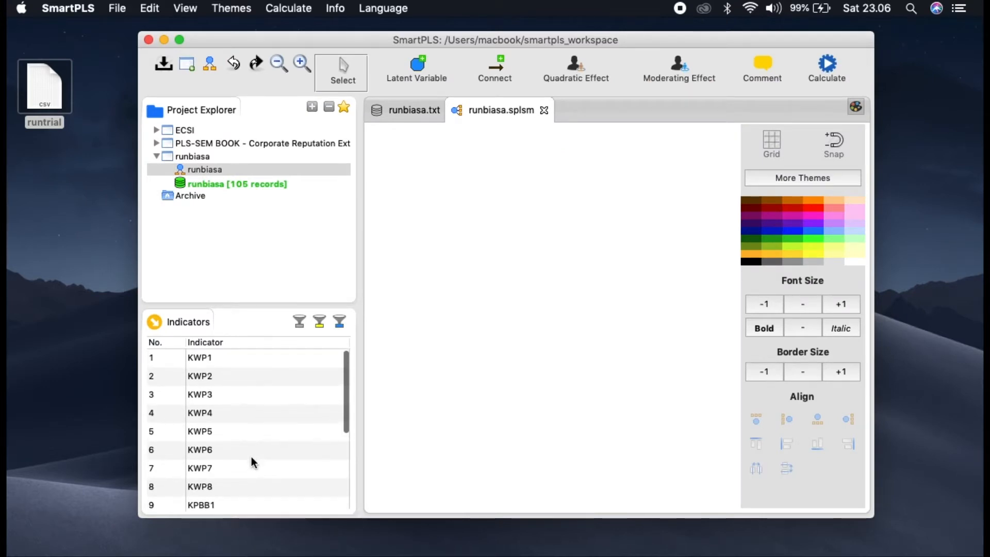
click(218, 358)
key(shift+Down)
key(shift+Down)
key(shift+Down)
key(shift+Down)
key(shift+Down)
key(shift+Down)
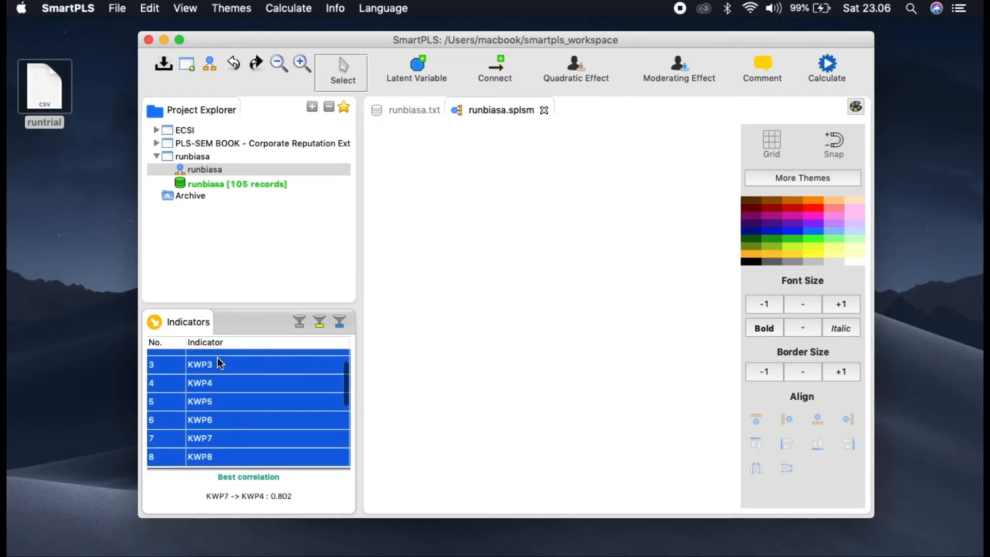
key(shift+Down)
scroll(218, 357, down, 1)
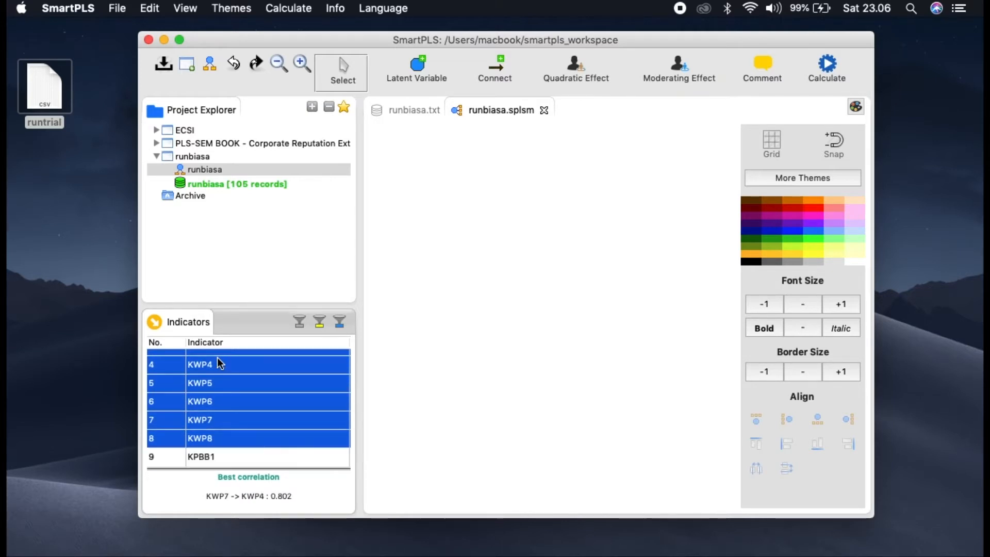
drag(206, 385, 666, 260)
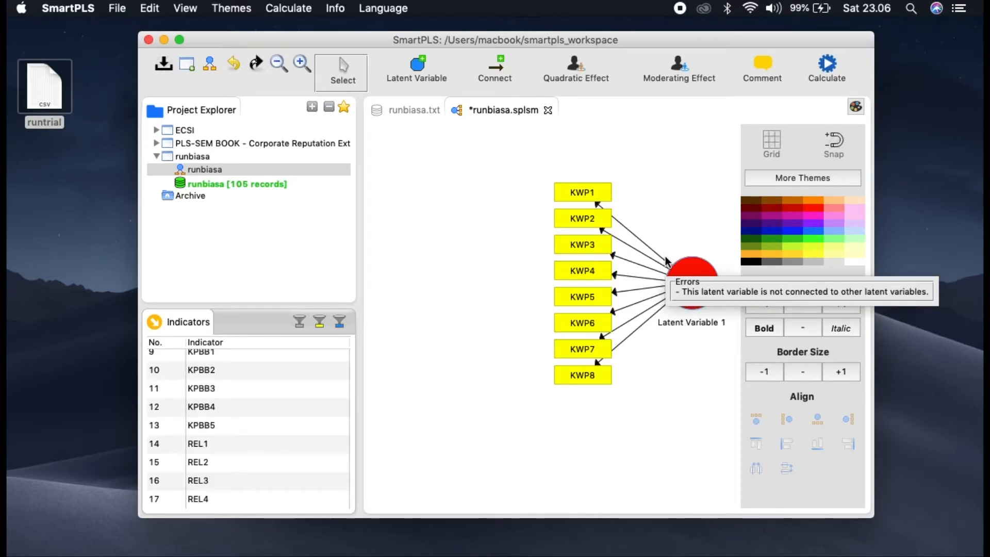
Add a latent variable with the indicators KPBB1 to KPBB5 at the upper left of the model canvas
click(229, 372)
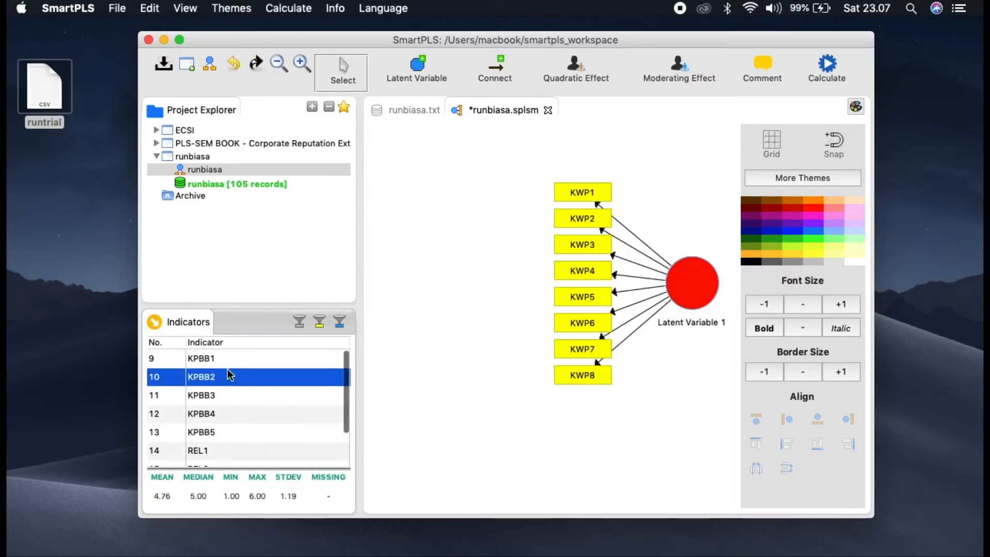
click(217, 358)
key(shift+Down)
key(shift+Down)
key(shift+Down)
key(shift+Down)
drag(216, 357, 484, 196)
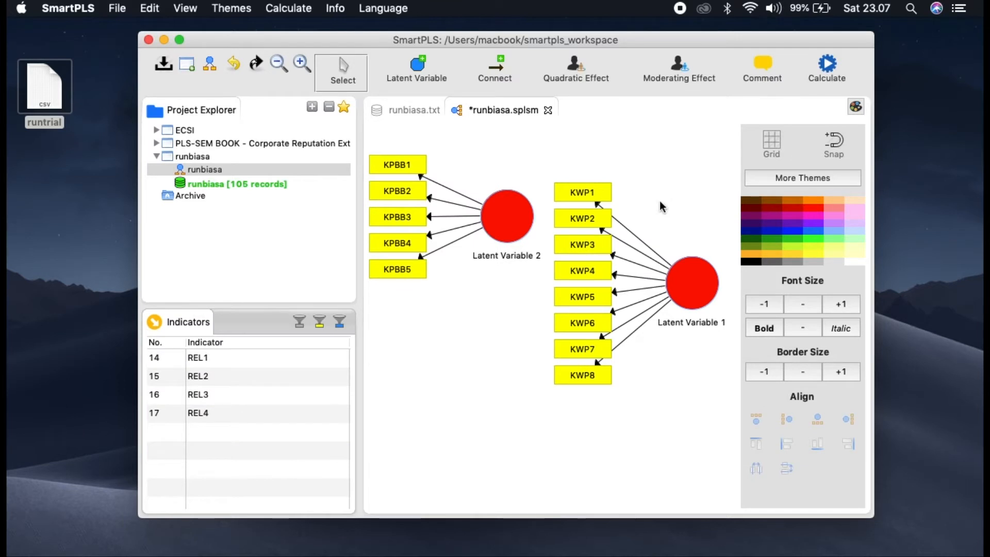
Add a latent variable with the indicators REL1 to REL4 at the lower left of the model canvas
click(209, 358)
key(shift+Down)
key(shift+Down)
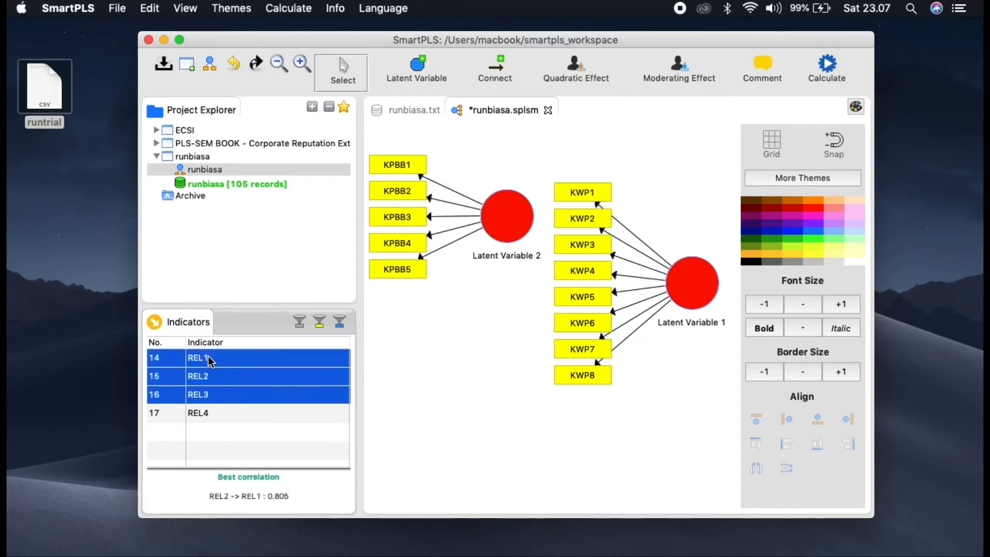
key(shift+Down)
drag(250, 384, 475, 413)
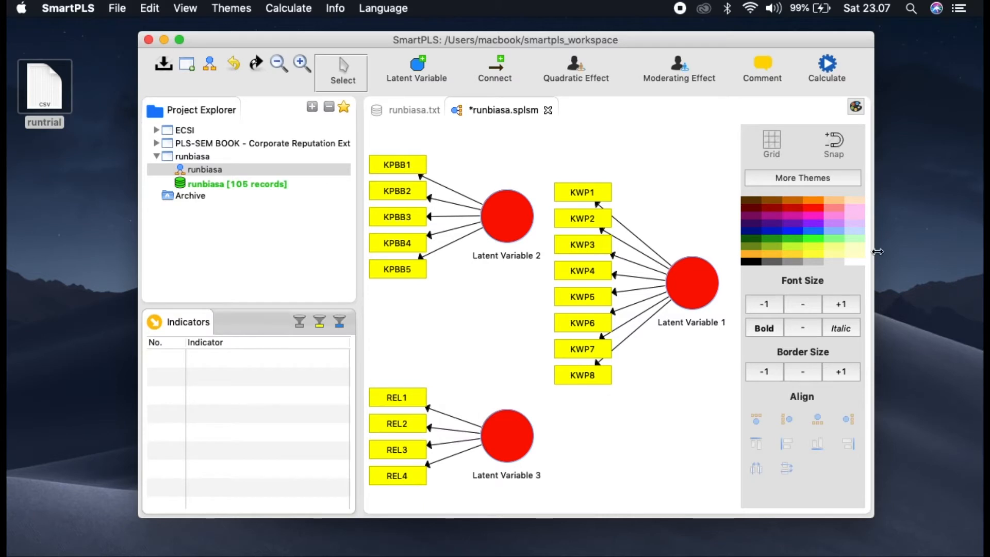
Enlarge the SmartPLS window and move Latent Variable 1 further right and slightly down, between the other two constructs' heights
drag(874, 517, 965, 544)
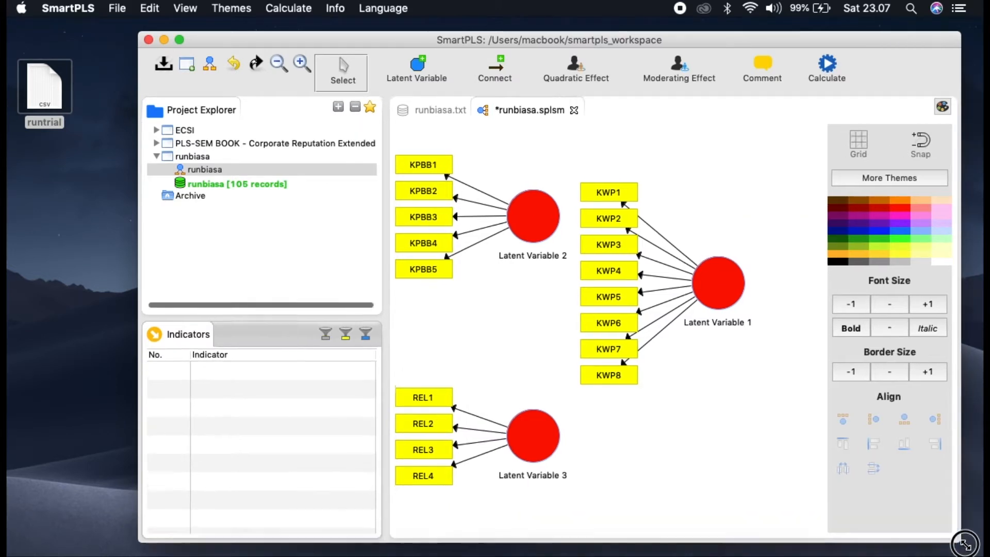
click(726, 289)
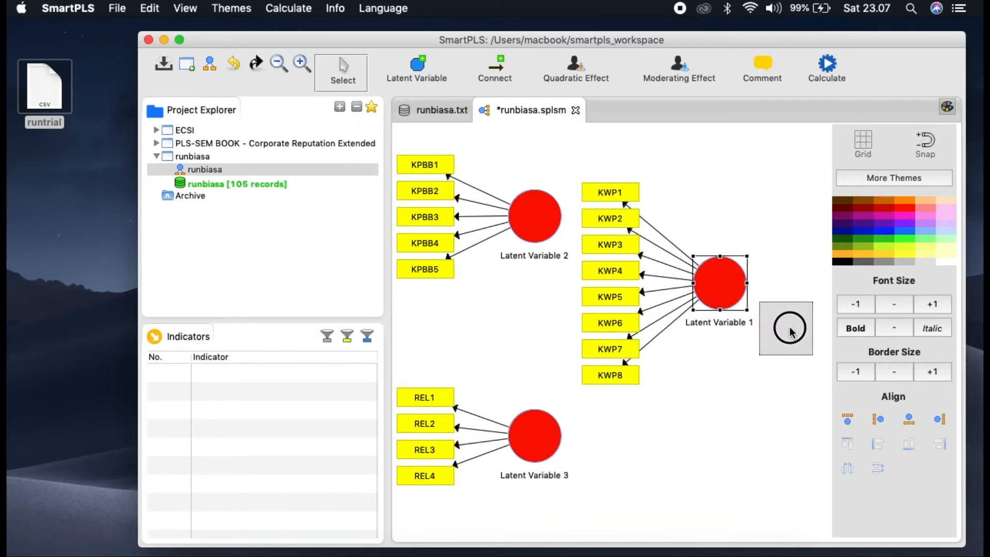
drag(792, 331, 785, 321)
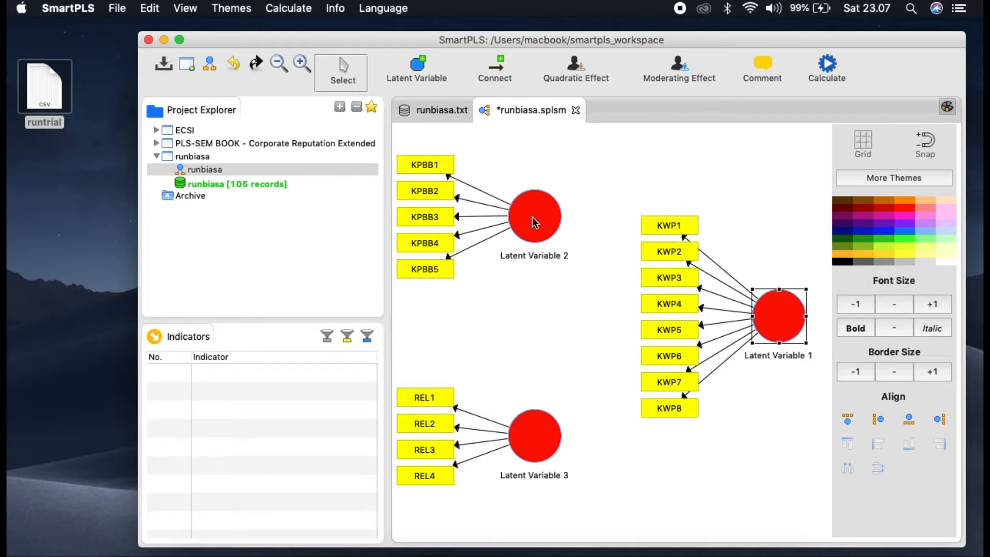
Align the KWP indicators to the right side of Latent Variable 1
mouse_move(782, 330)
right_click(787, 317)
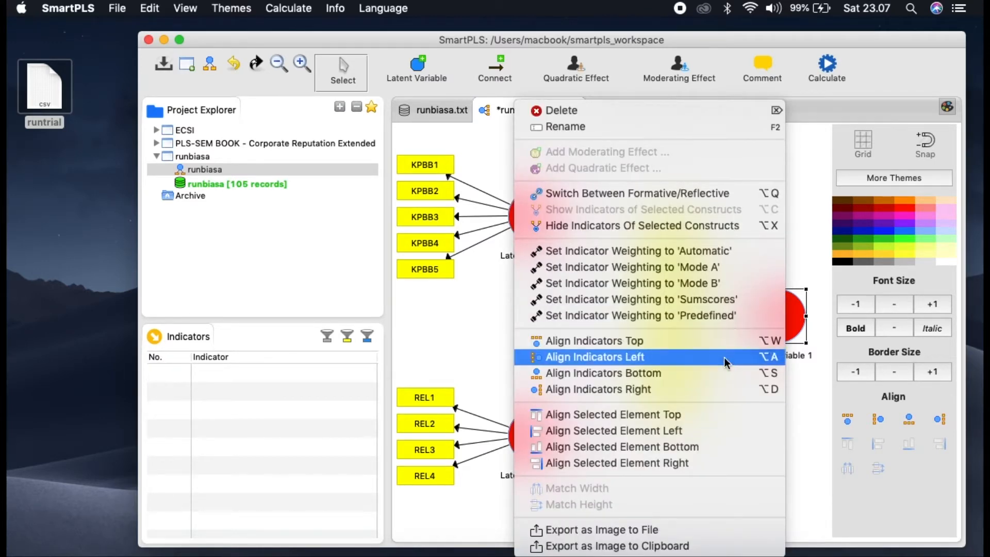
click(719, 389)
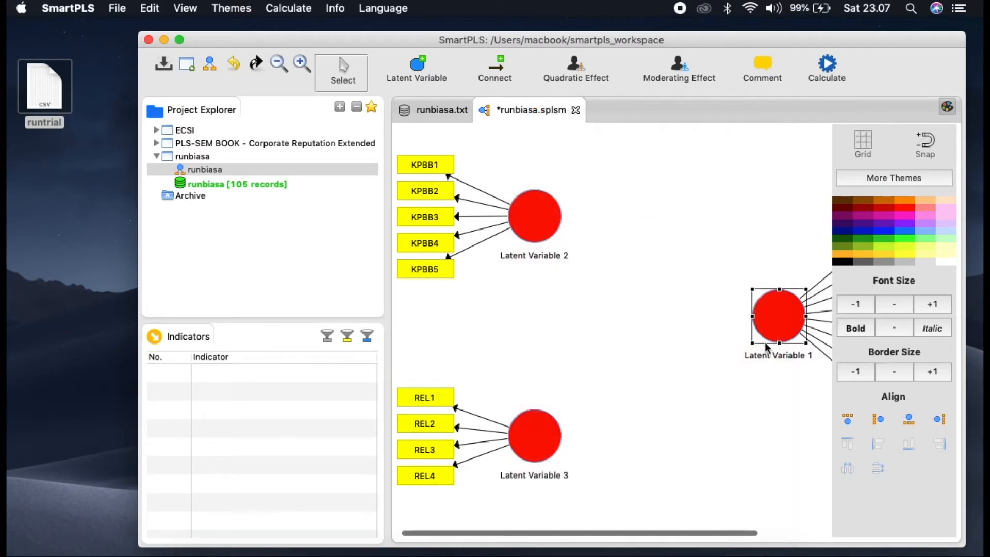
Rename Latent Variable 2, the construct with the KPBB indicators, as Kesadaran
drag(688, 310, 689, 310)
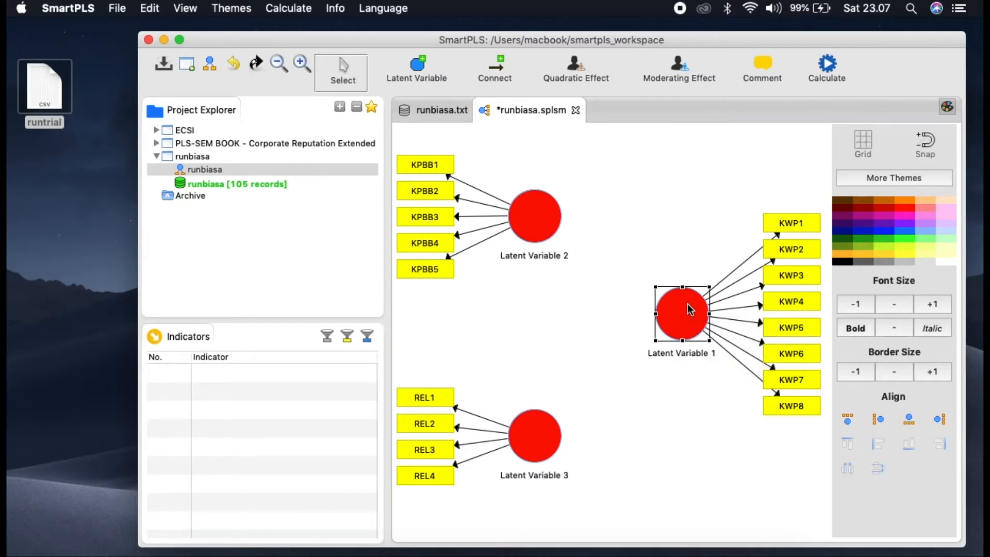
click(545, 256)
right_click(548, 257)
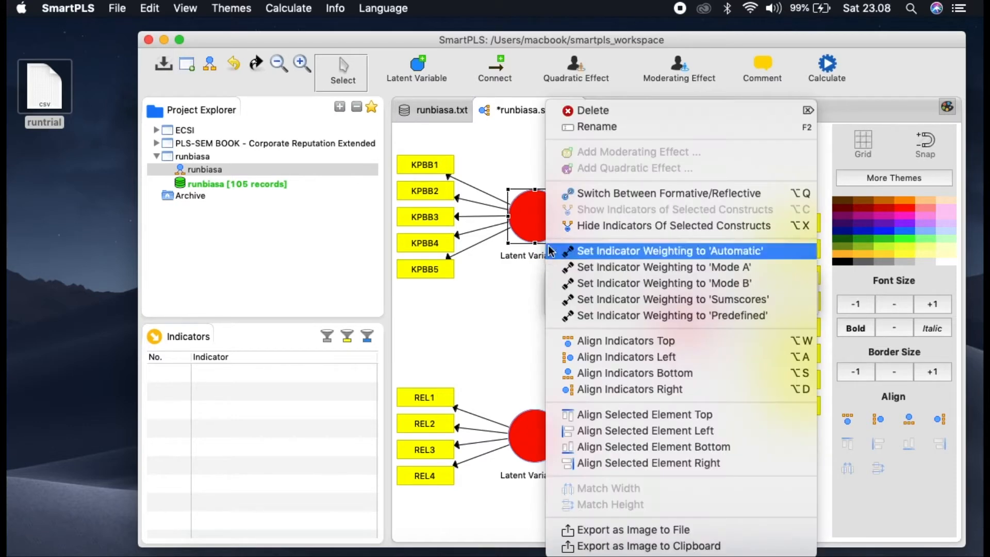
click(583, 126)
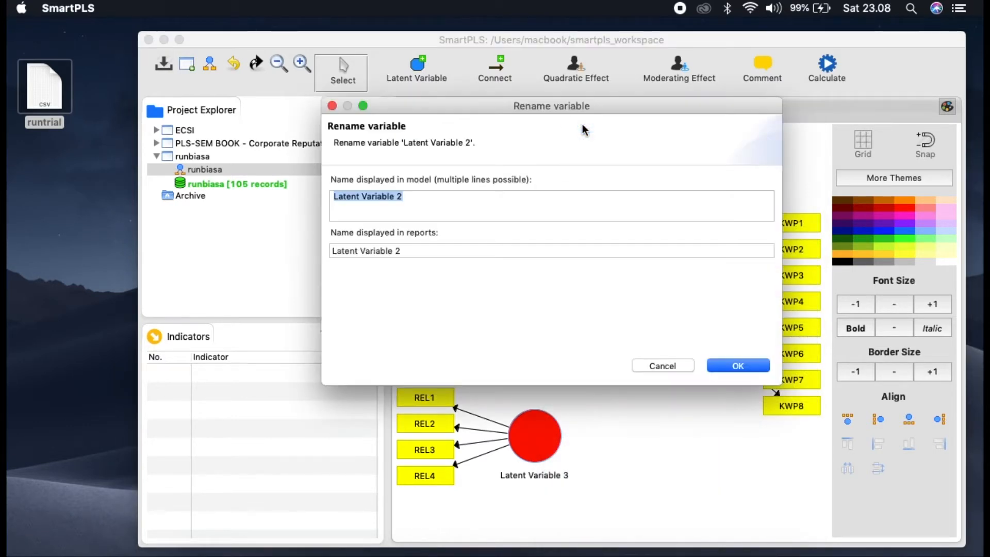
text(Kesaadr)
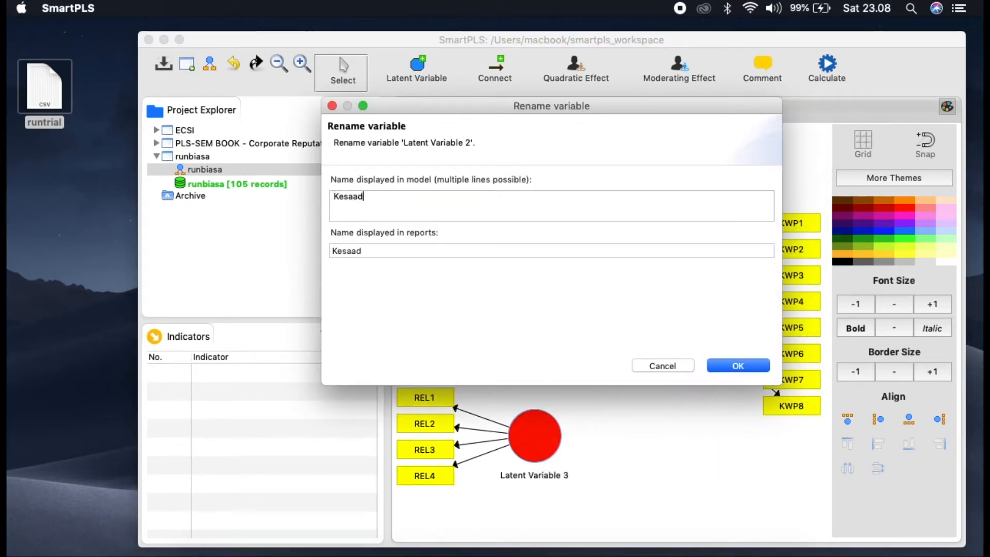
key(BackSpace)
key(BackSpace)
text(dara)
click(752, 367)
Rename Latent Variable 3, the construct with the REL indicators, as Religius
click(536, 443)
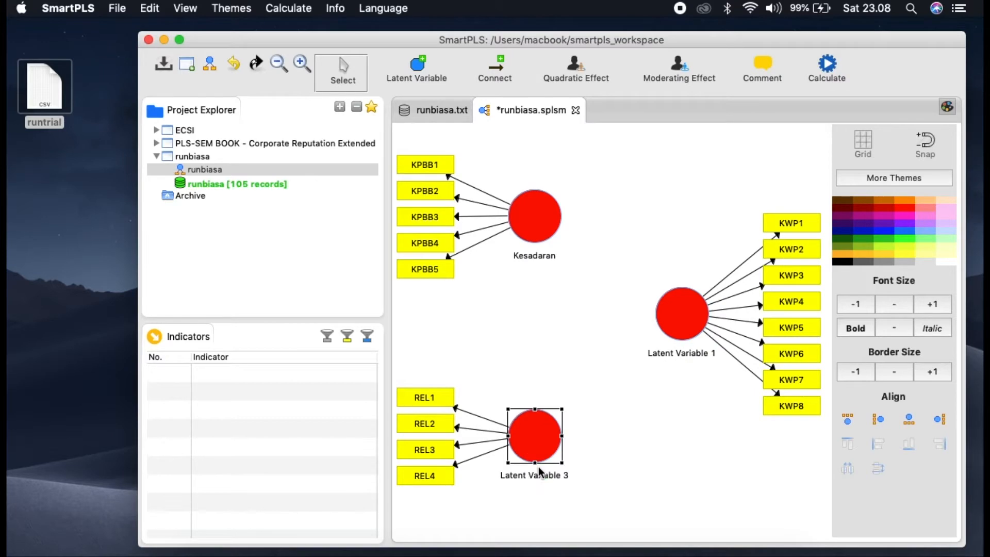
right_click(540, 454)
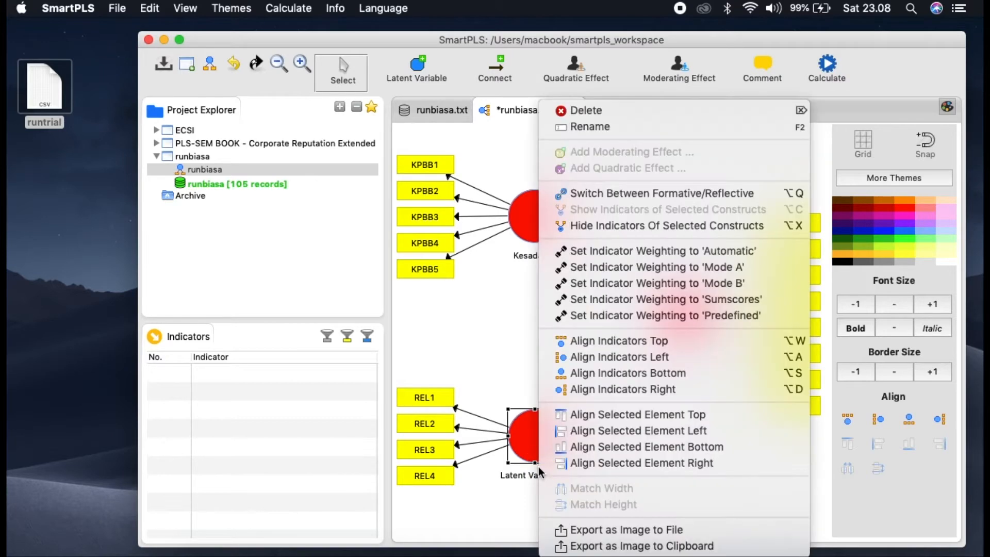
click(580, 127)
text(Religius)
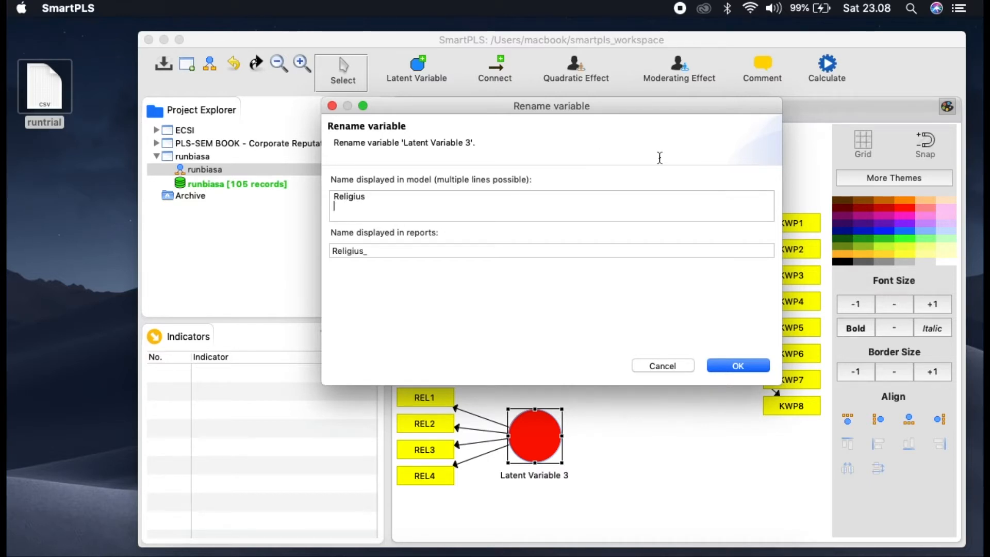
click(745, 367)
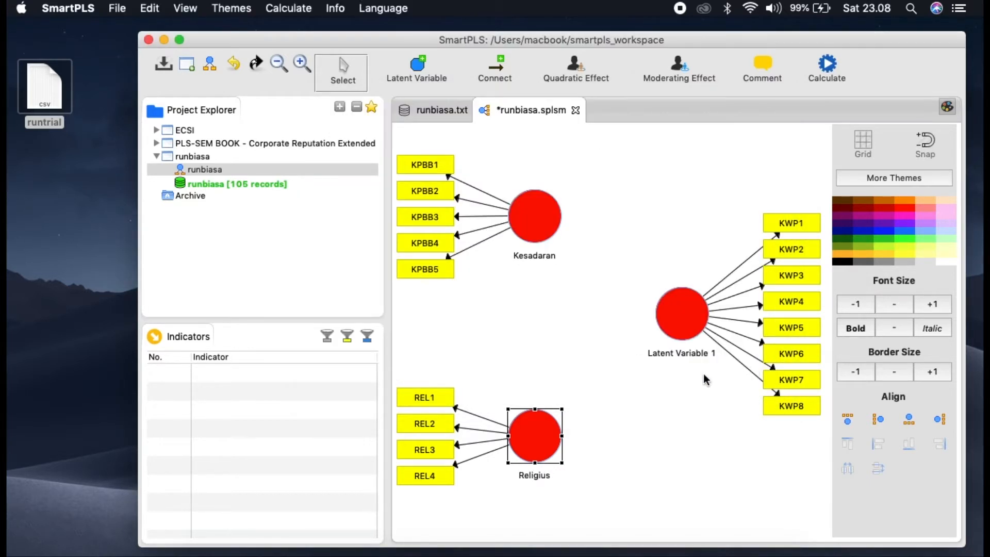
Rename Latent Variable 1, the construct with the KWP indicators, as Kepatuhan
click(692, 352)
right_click(694, 356)
click(759, 127)
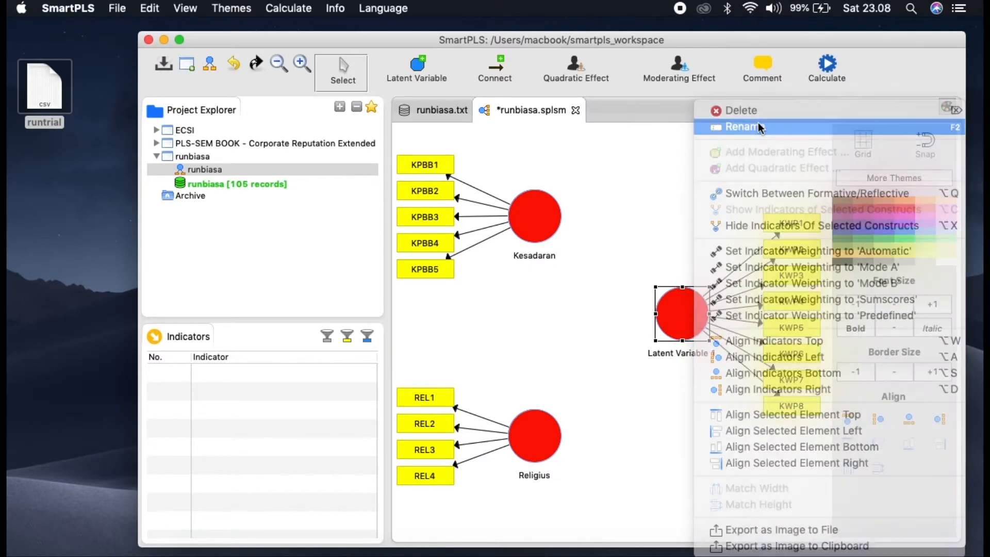
text(Kepatuhan)
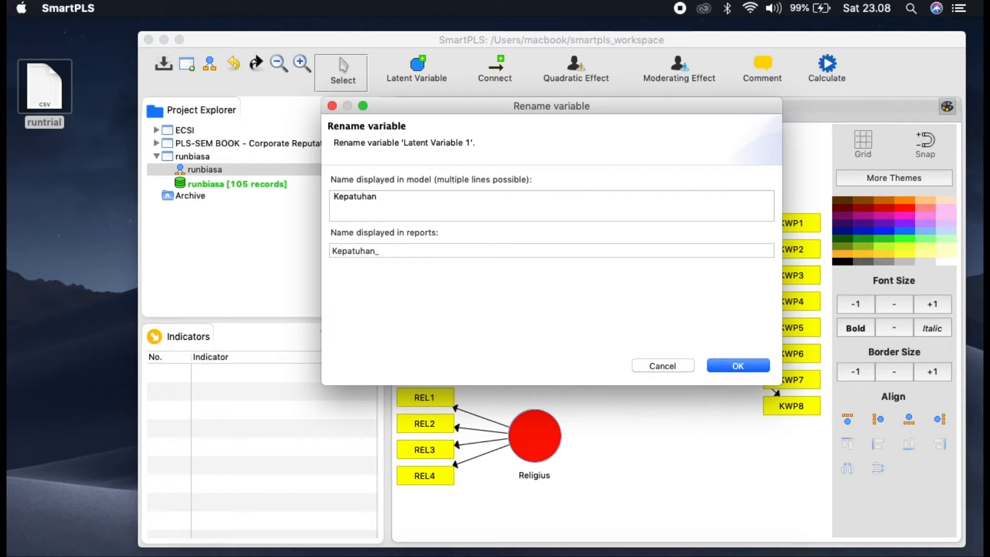
click(732, 365)
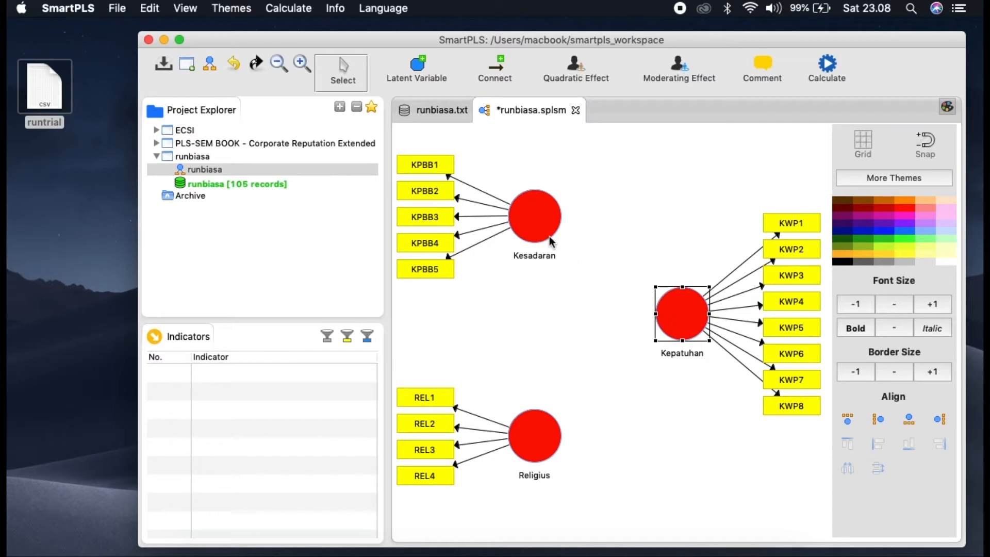
Connect the Kesadaran and Religius constructs to Kepatuhan with paths pointing at Kepatuhan
click(499, 74)
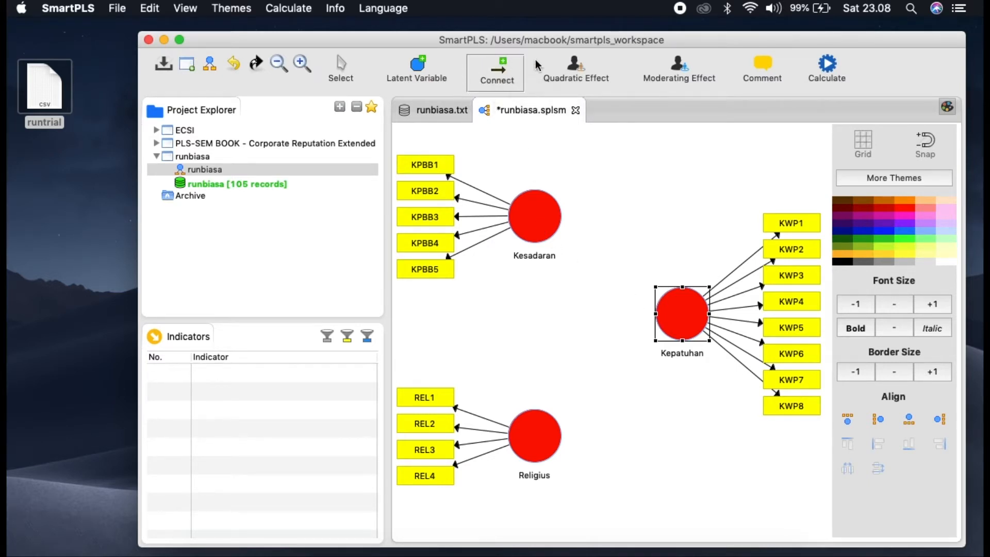
click(547, 225)
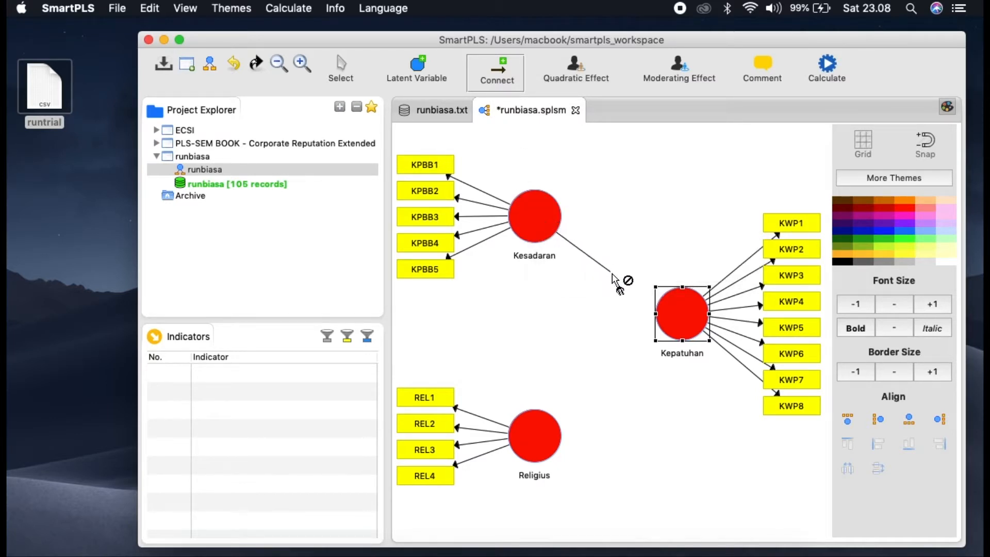
click(683, 328)
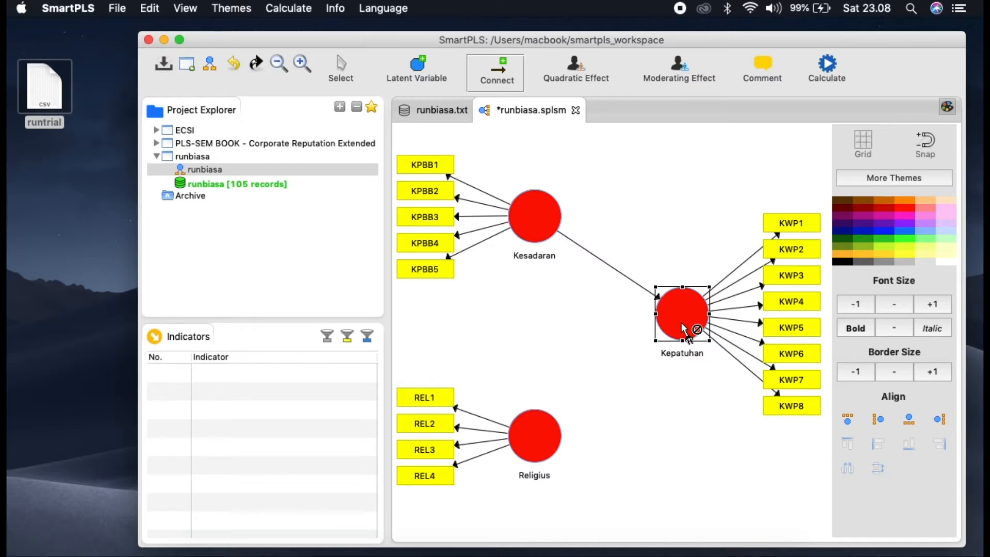
mouse_move(684, 328)
mouse_move(536, 443)
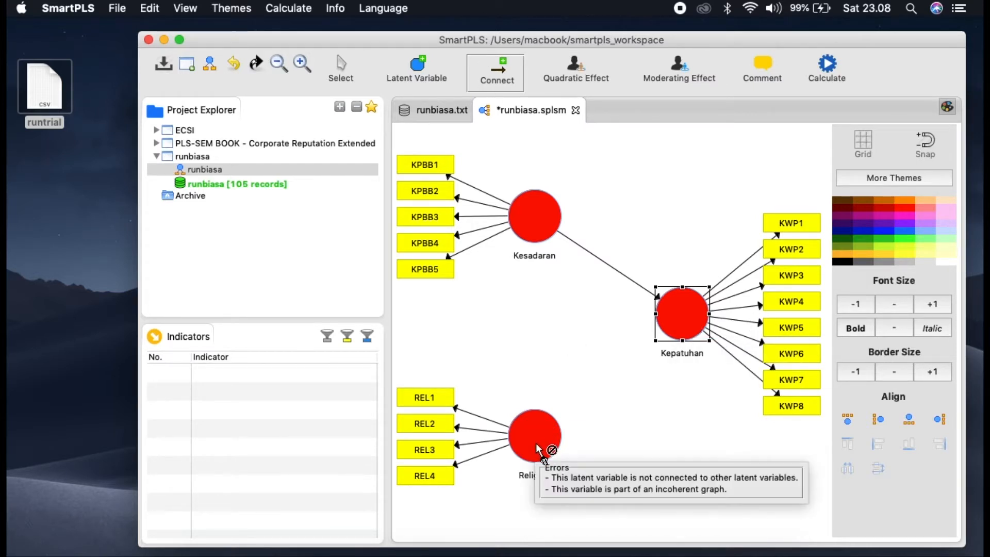
mouse_move(536, 443)
mouse_down()
mouse_move(637, 384)
mouse_move(682, 331)
mouse_up()
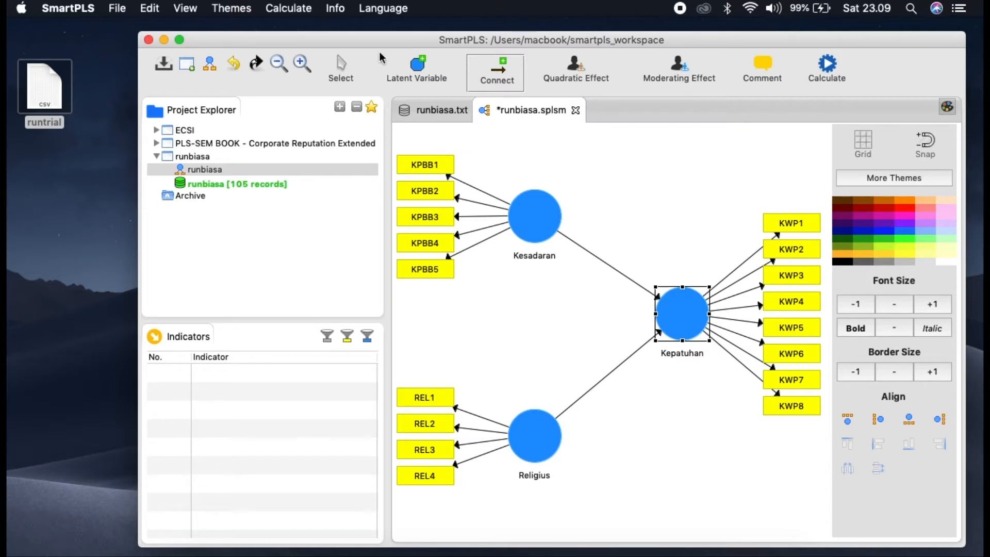
Move and enlarge the SmartPLS window, and run the PLS Algorithm on the model with its default settings
drag(377, 40, 252, 27)
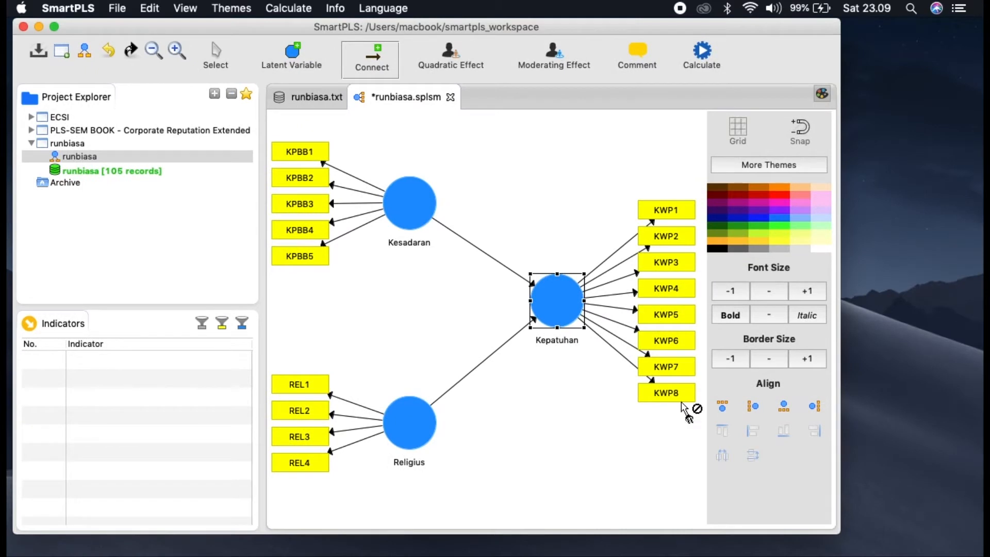
drag(840, 533, 965, 549)
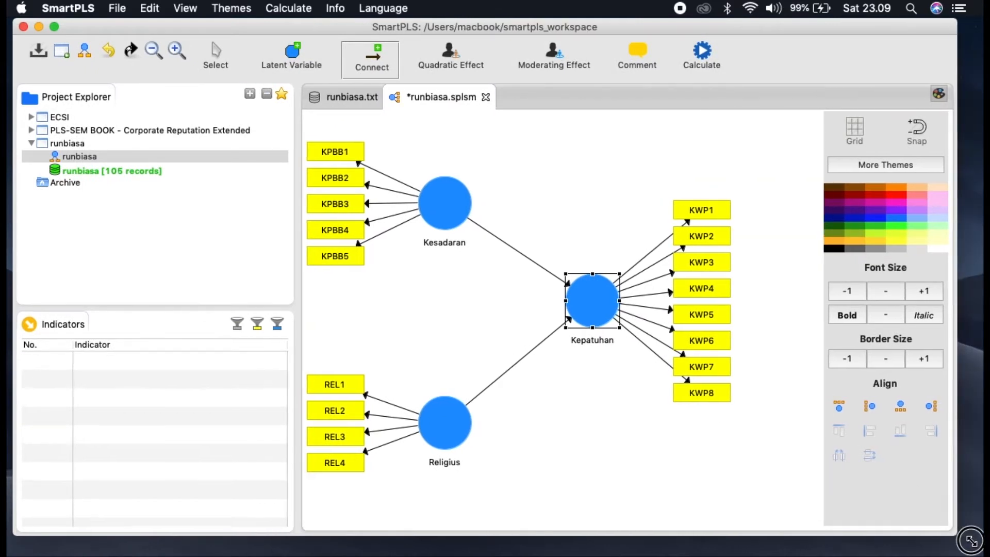
click(709, 55)
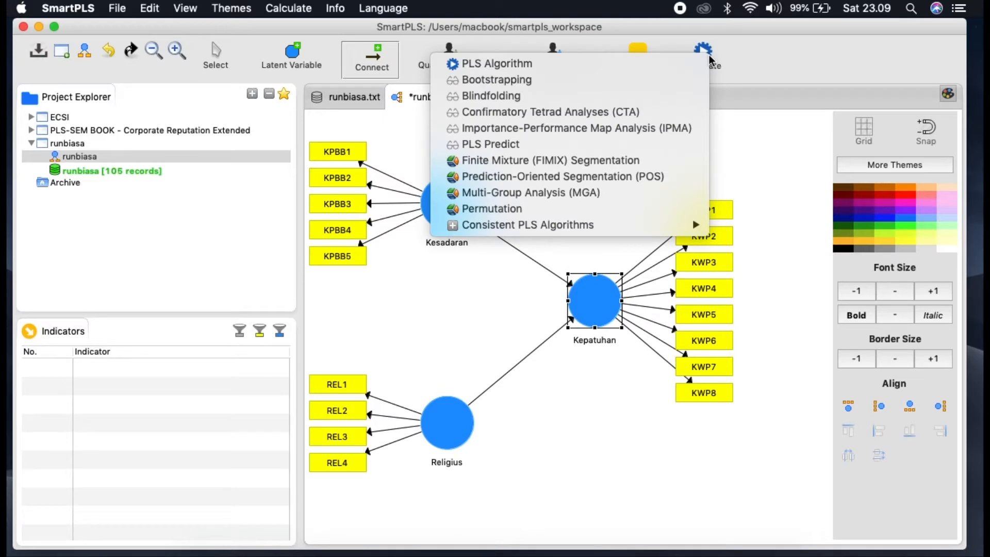
click(681, 64)
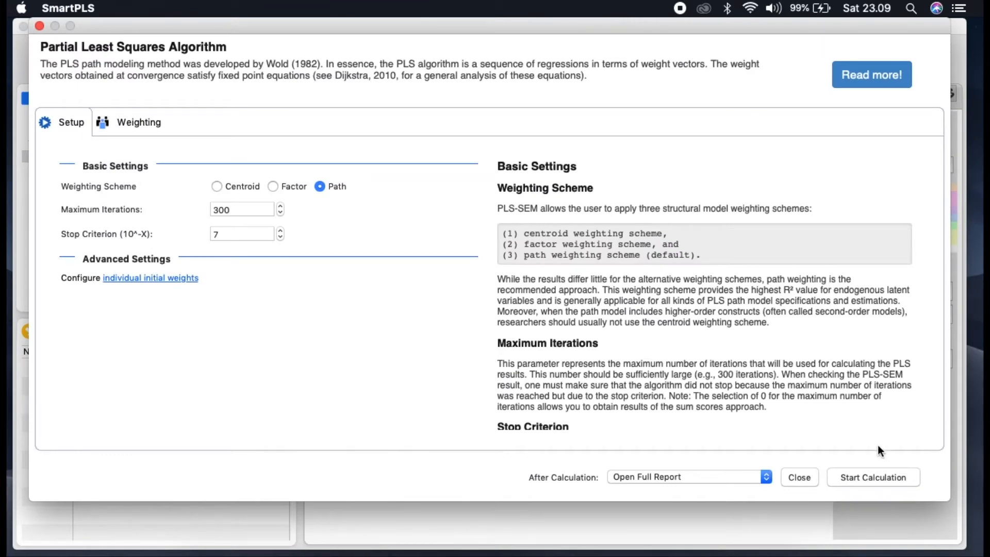
click(879, 479)
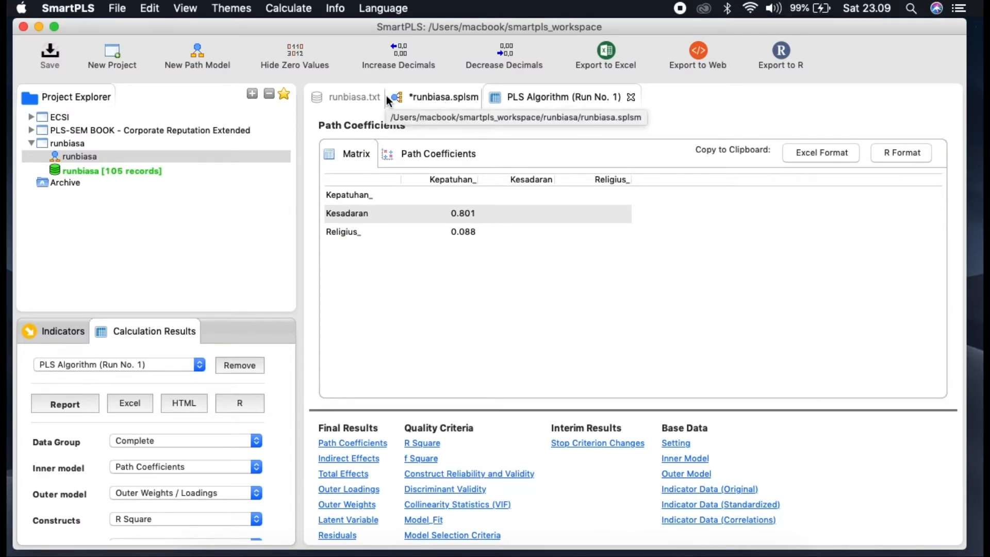
Look over the calculated model diagram, the runbiasa.txt data view and the PLS Algorithm report
click(432, 94)
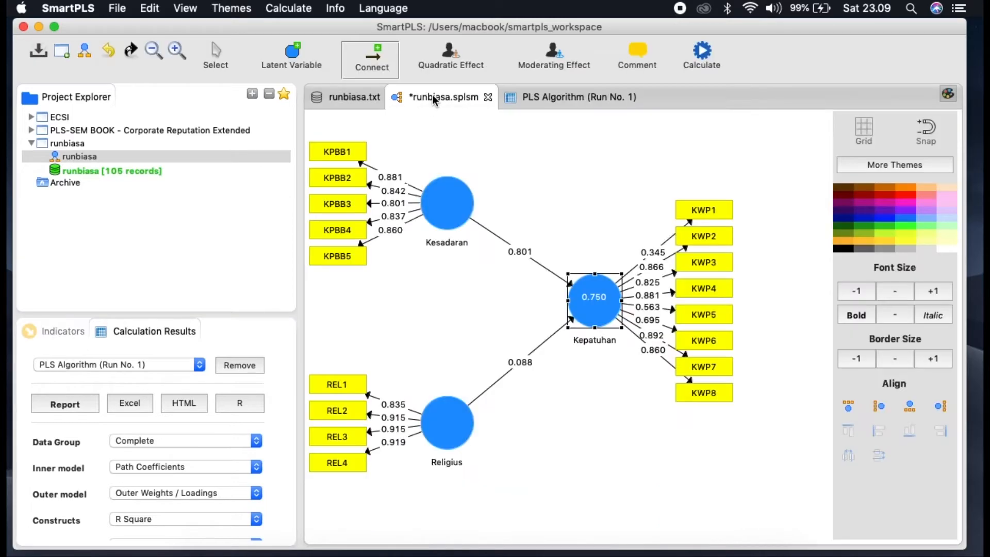
click(354, 97)
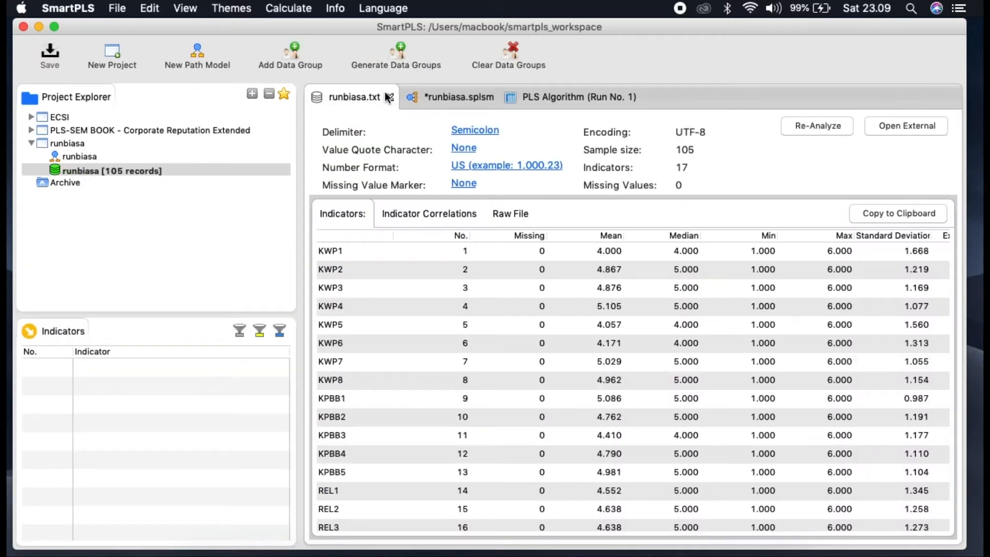
click(466, 96)
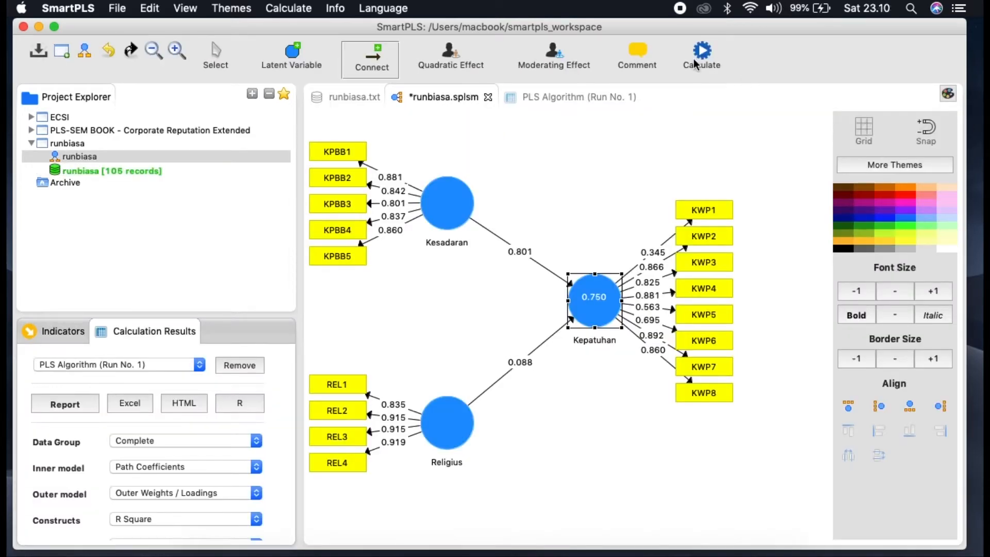
click(554, 99)
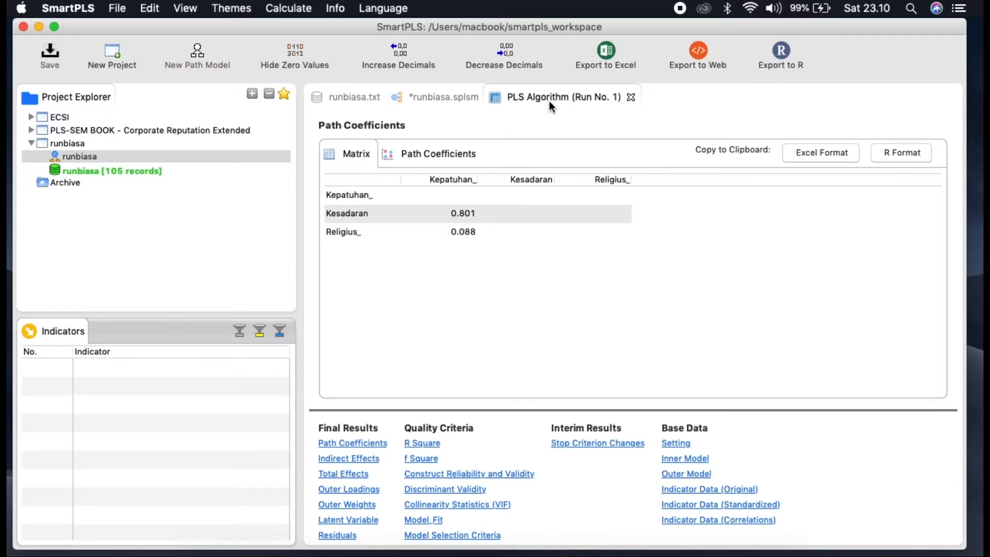
Run Bootstrapping on the runbiasa path model with the default settings
click(444, 98)
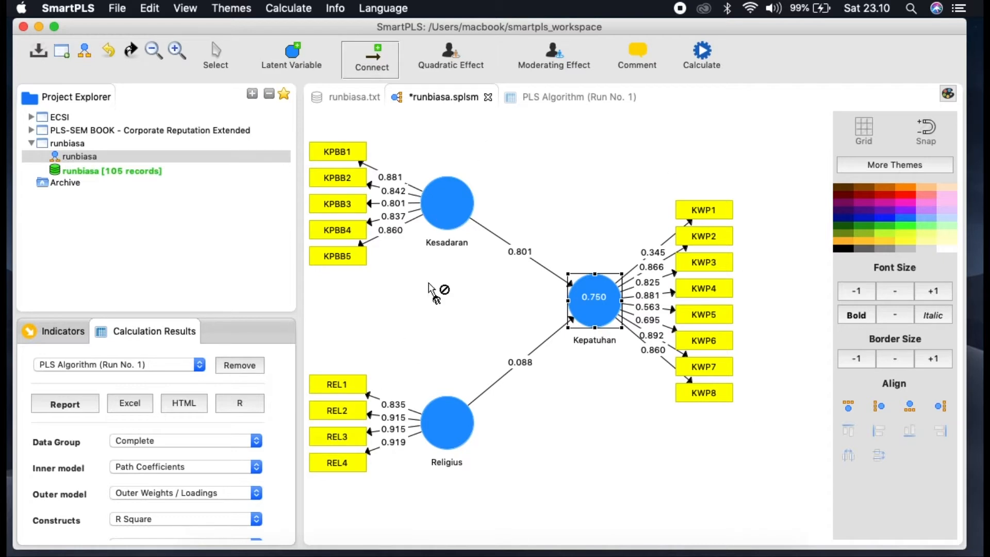
click(702, 61)
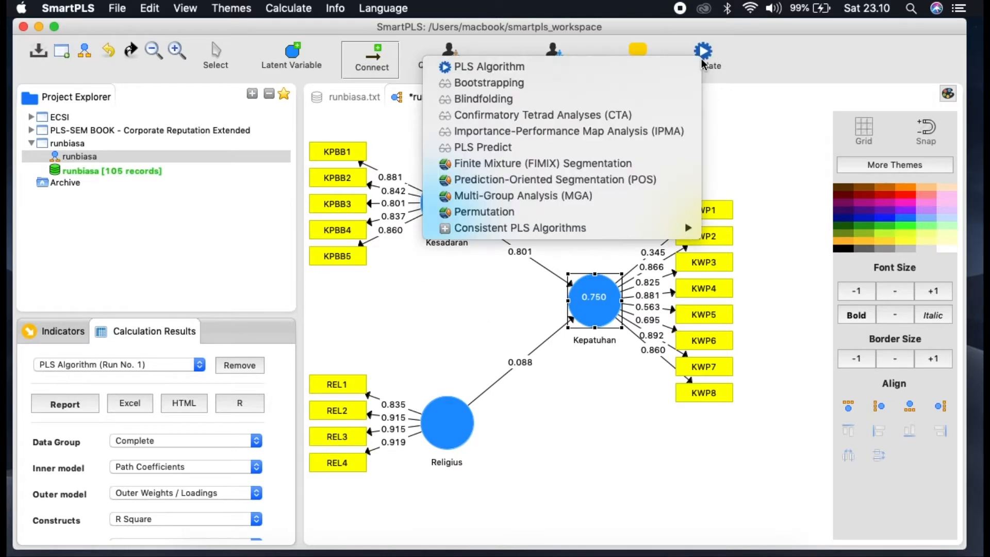
click(655, 89)
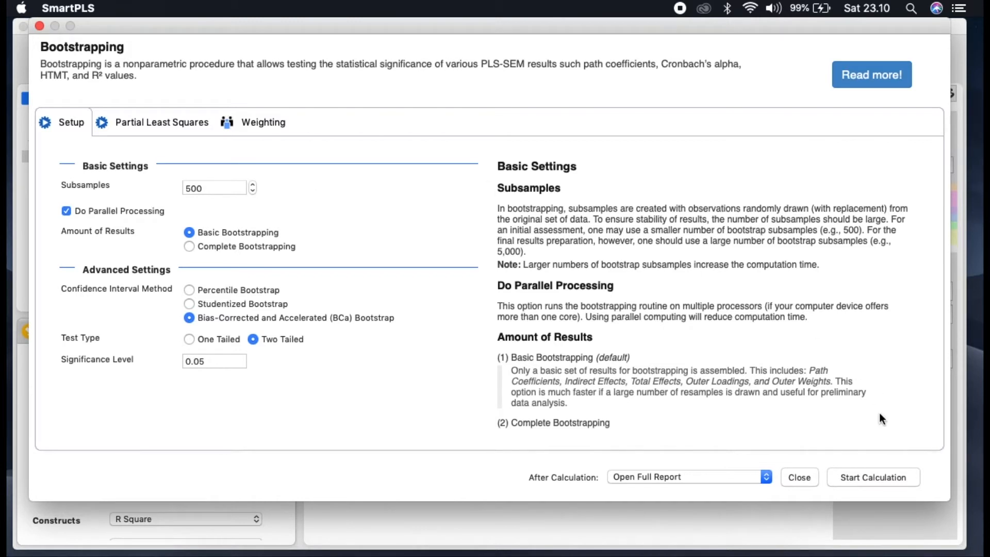
click(876, 477)
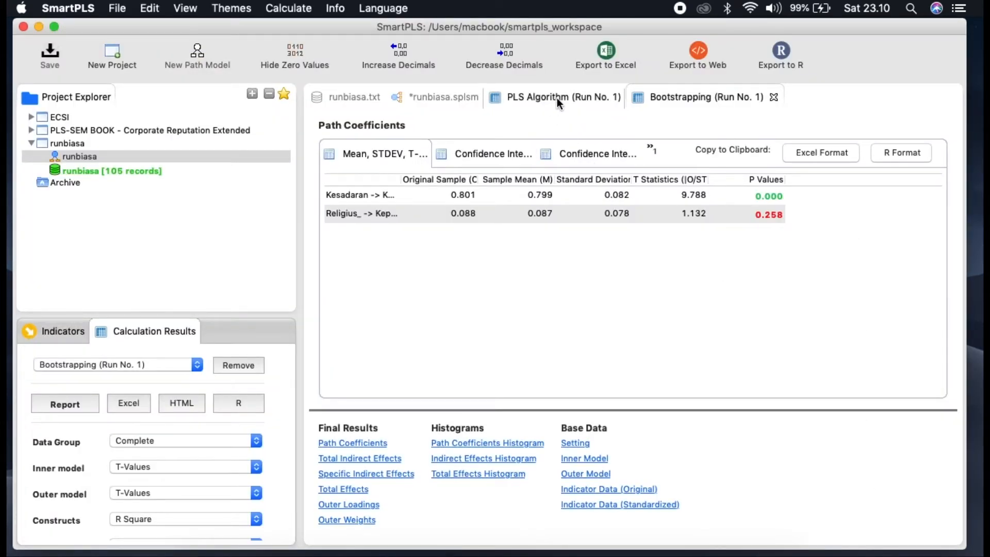
Compare the path coefficients in the PLS Algorithm and Bootstrapping reports
click(559, 98)
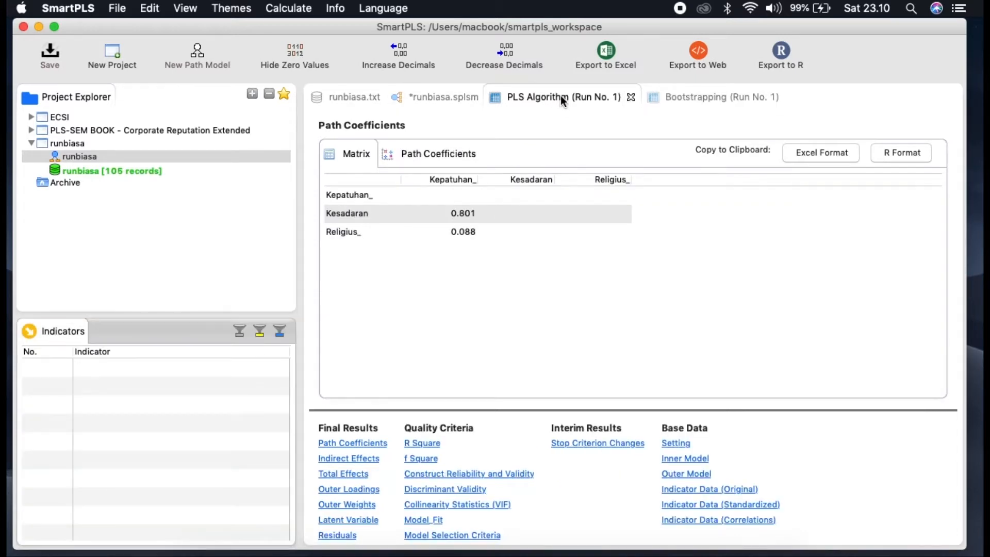
click(696, 97)
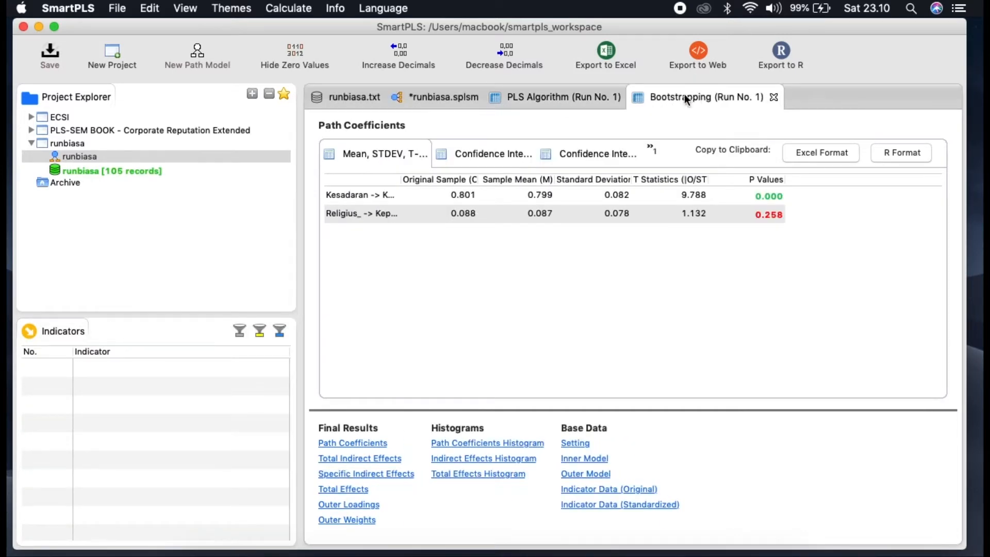
click(571, 100)
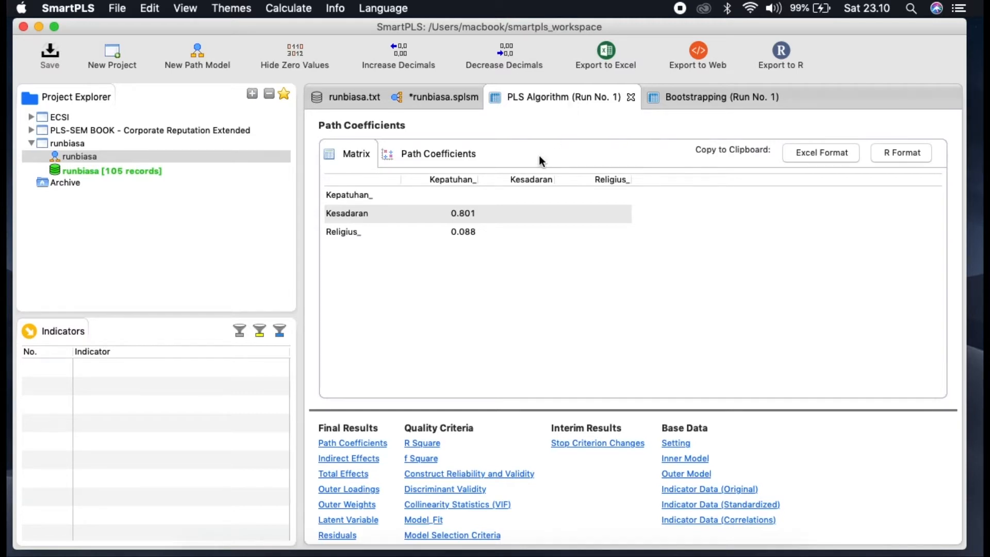
Examine the Outer Loadings and the full Outer Weights table in the PLS Algorithm report
click(355, 489)
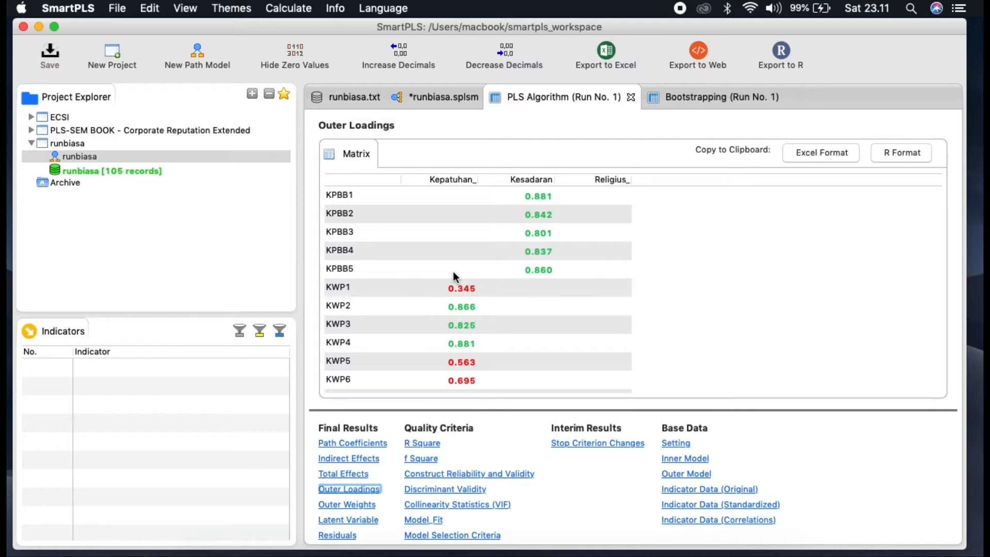
click(362, 507)
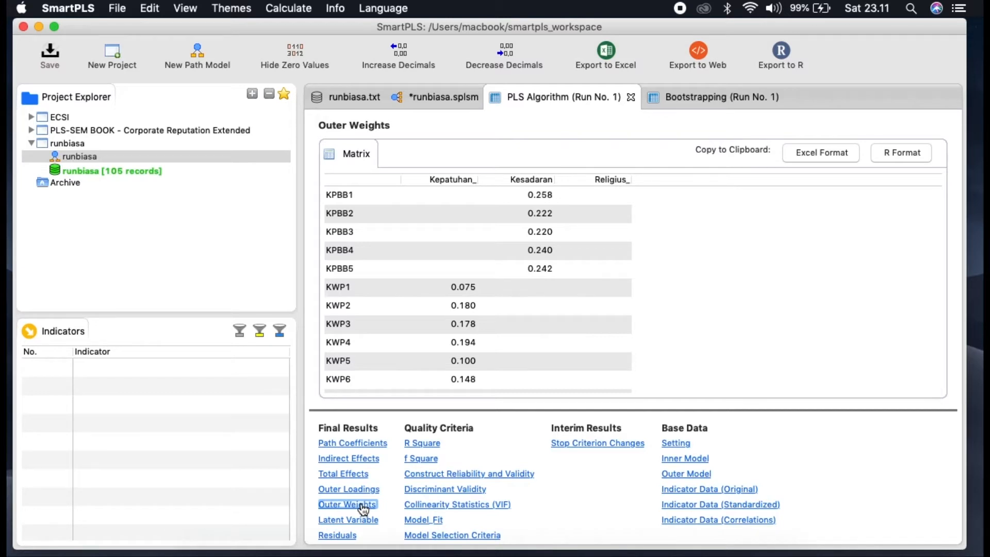
scroll(529, 325, down, 1)
scroll(527, 322, down, 5)
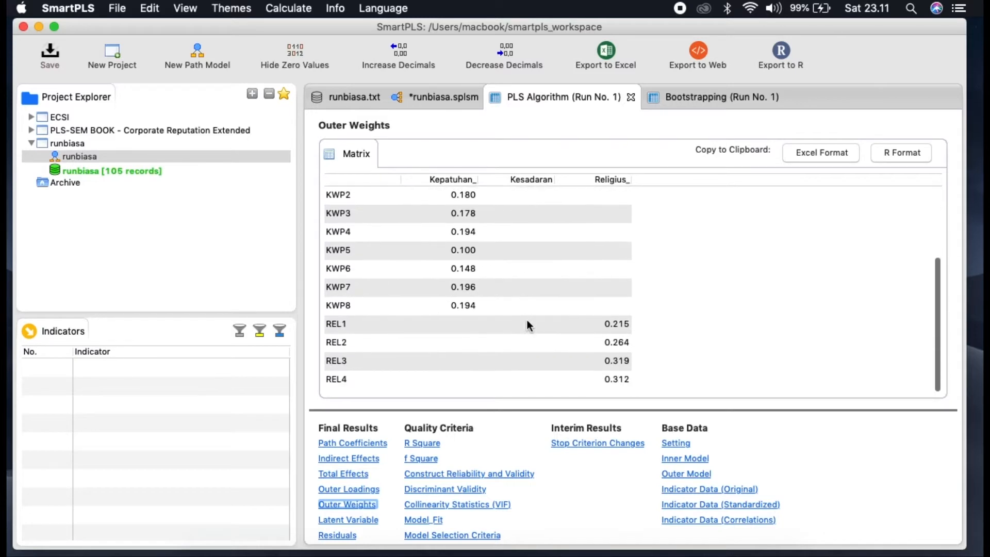
Check the Outer Loadings in the PLS Algorithm report, especially KWP1, against the model diagram
scroll(527, 323, up, 5)
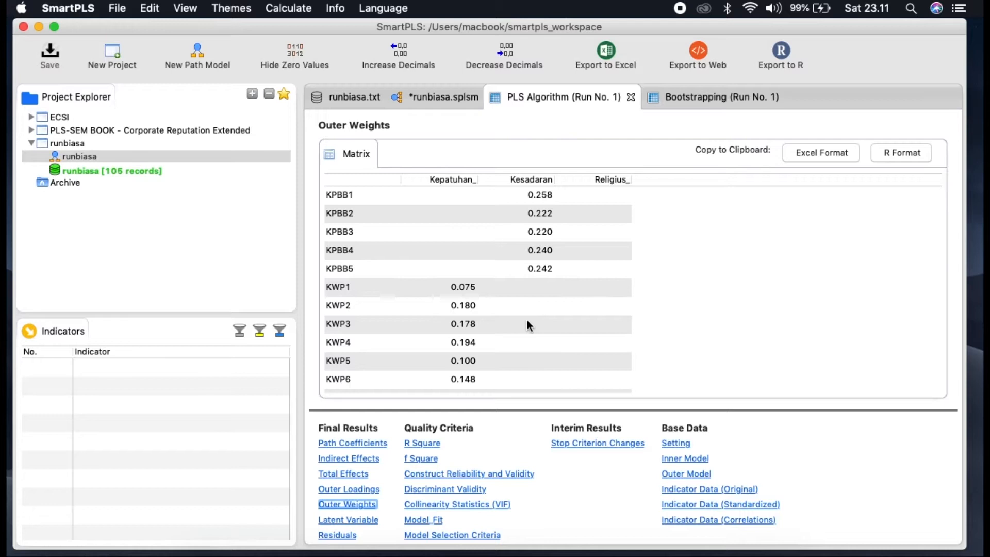
click(366, 488)
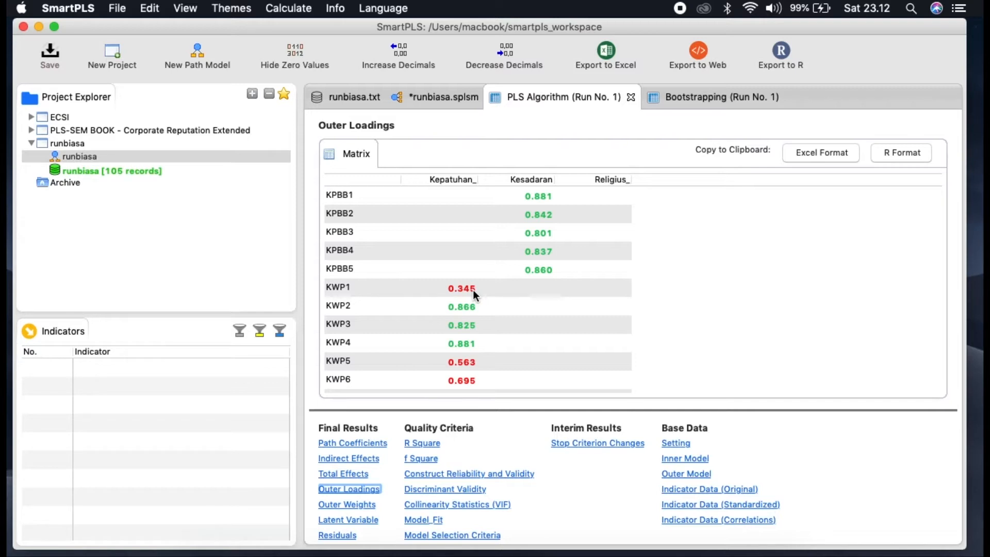
click(435, 96)
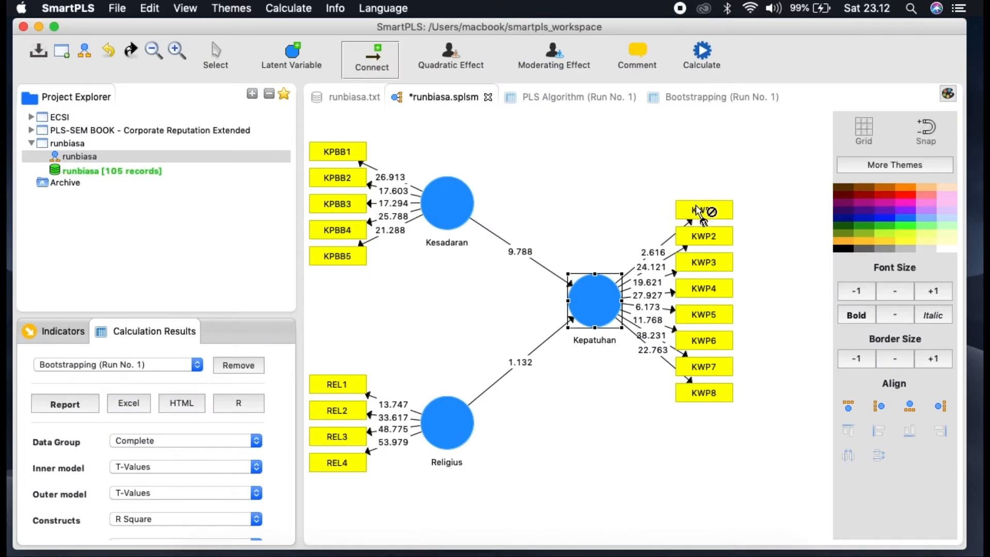
click(553, 95)
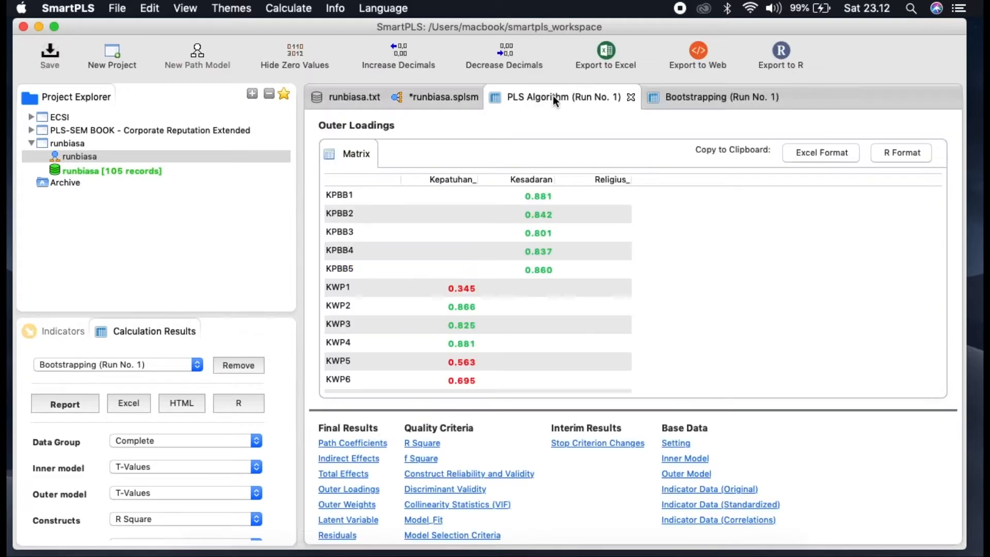
click(444, 97)
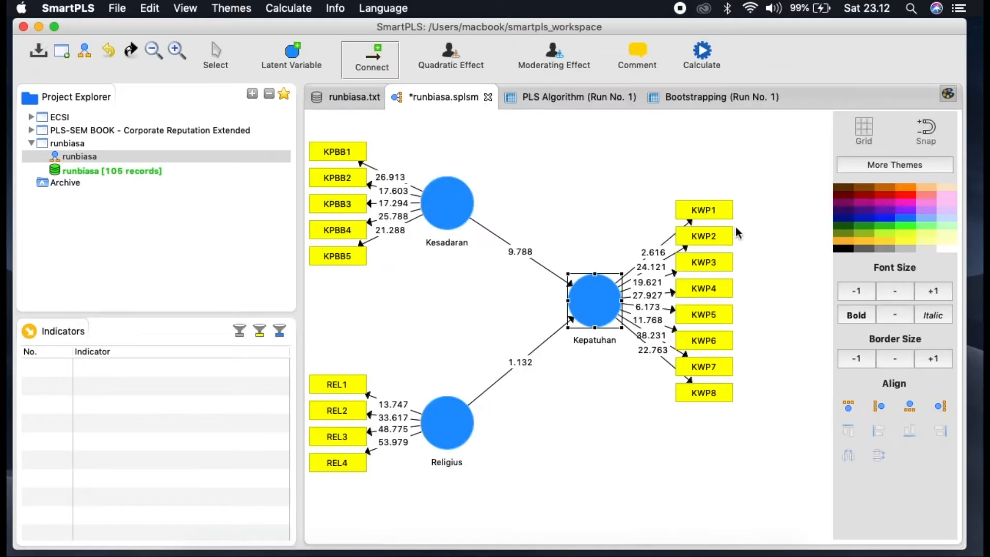
right_click(704, 212)
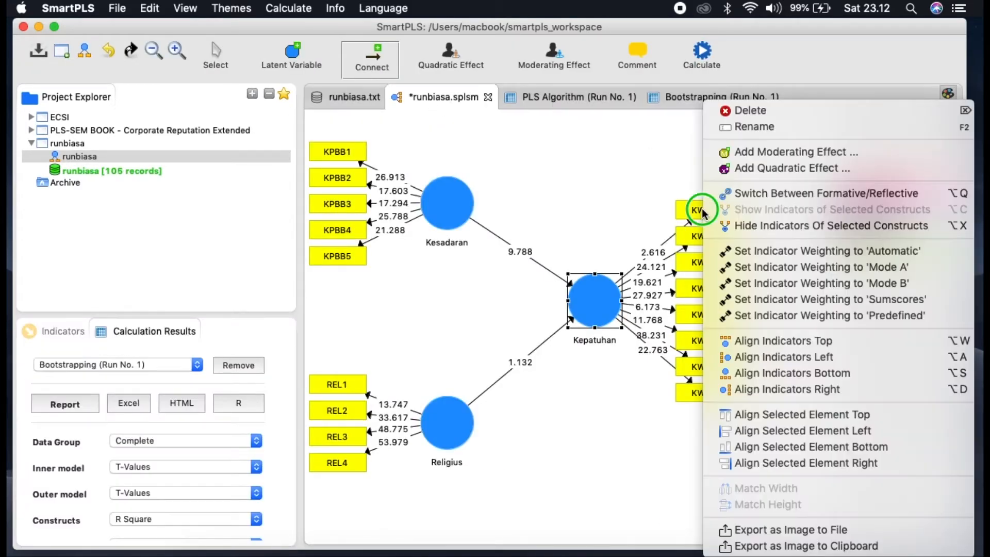
click(743, 110)
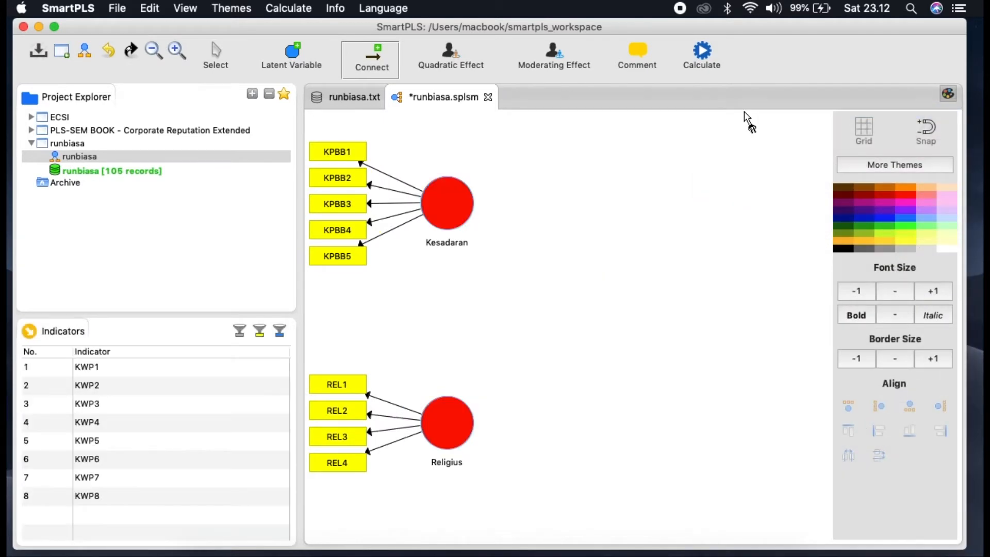
key(super+z)
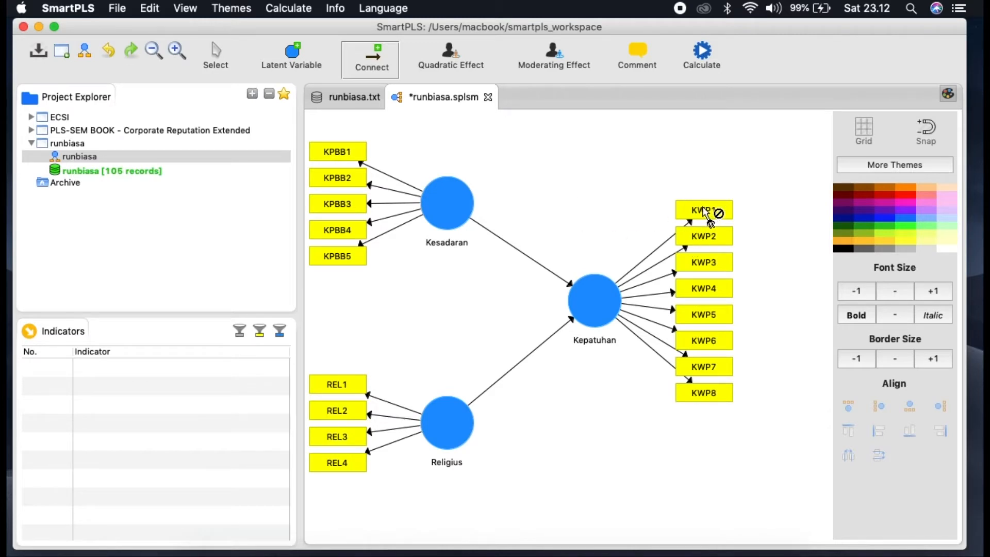
Run the PLS Algorithm on the restored model with the default settings and open the full report
click(382, 63)
click(703, 58)
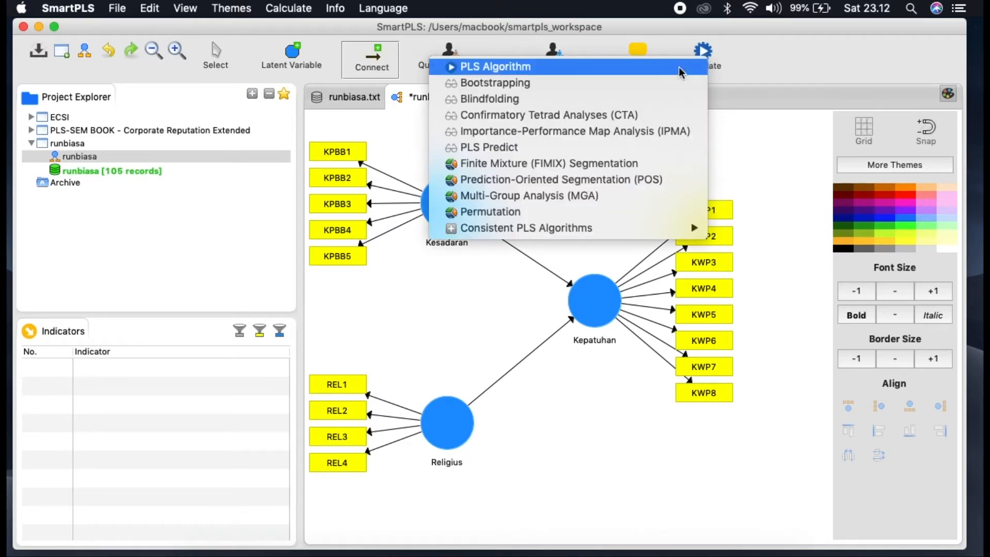
click(662, 71)
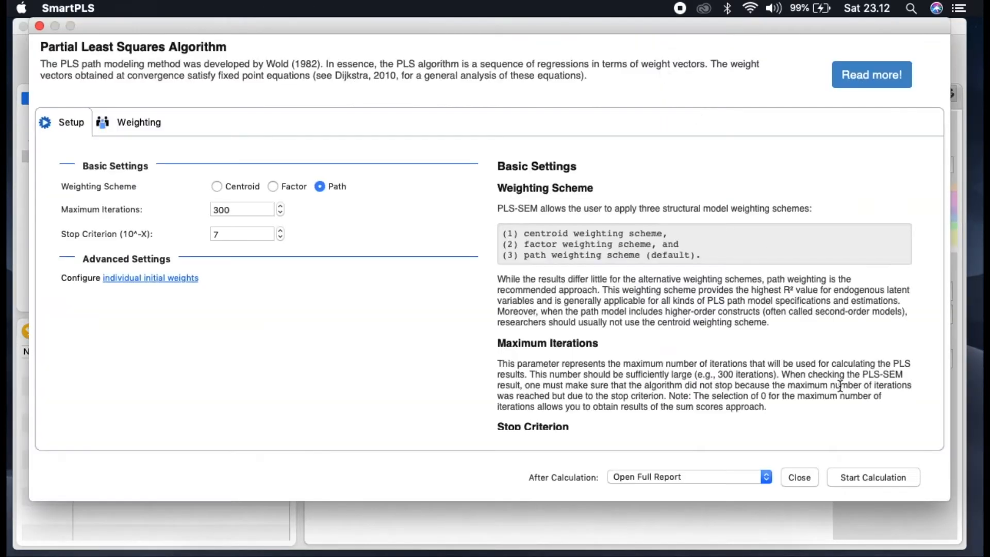
click(876, 478)
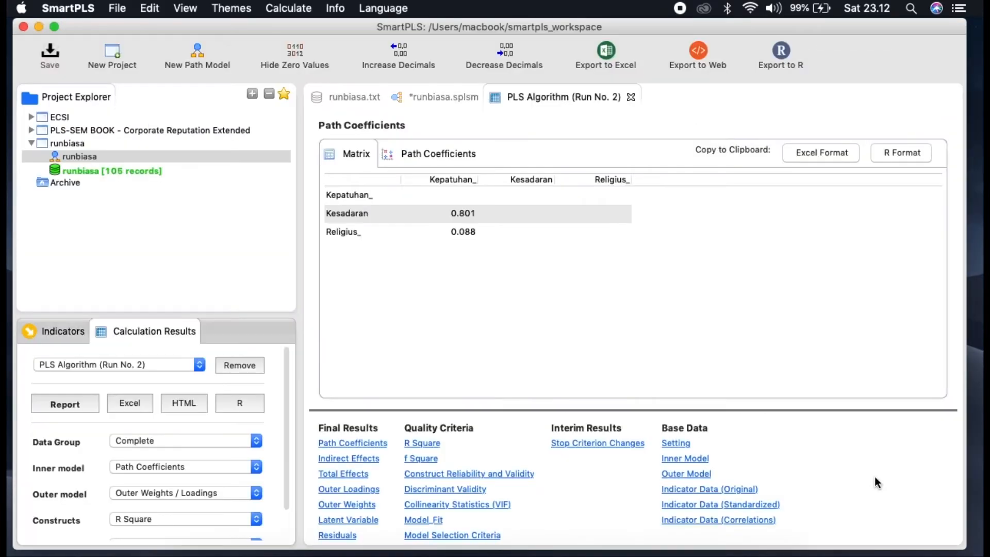
Delete the indicator KWP1 from the Kepatuhan construct in the runbiasa path model
click(444, 101)
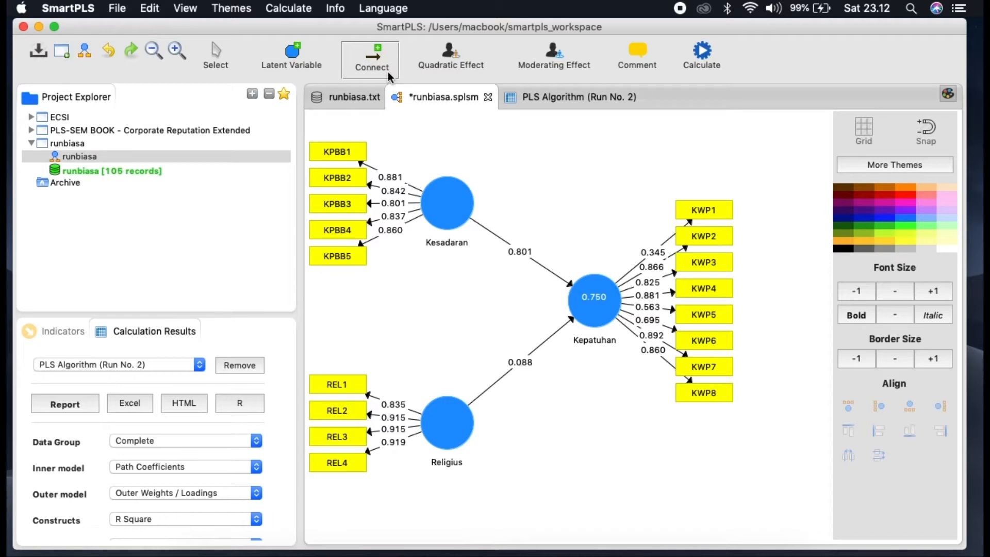
key(Escape)
click(716, 213)
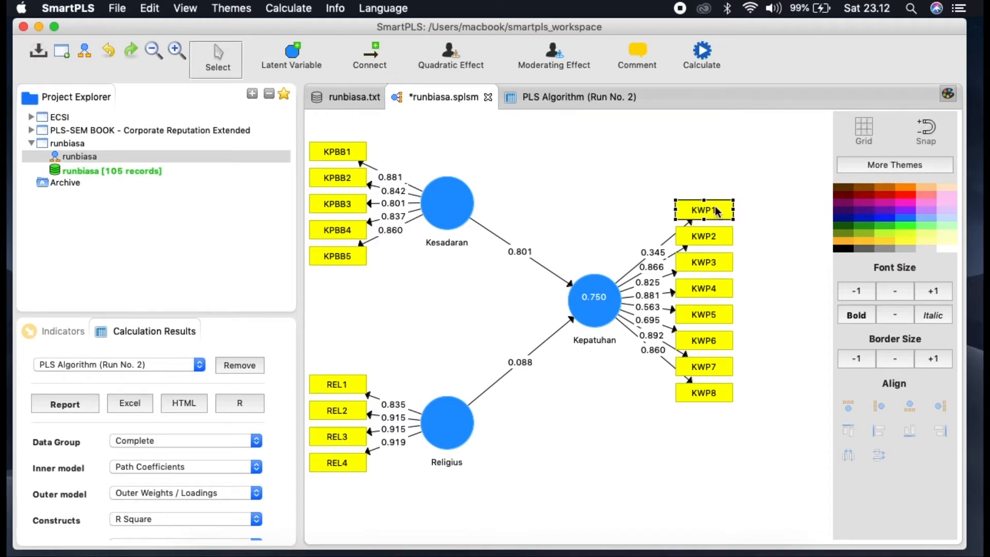
right_click(715, 208)
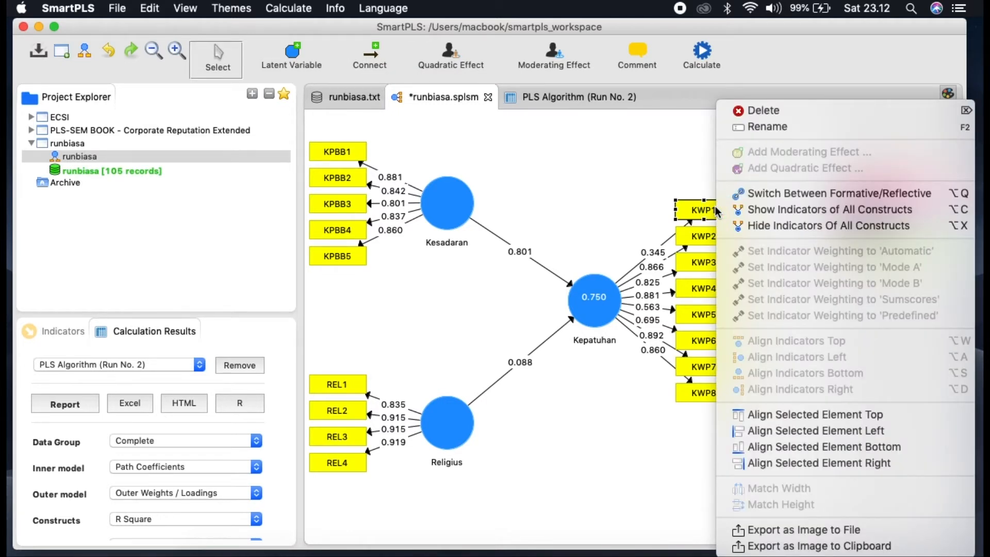
click(750, 111)
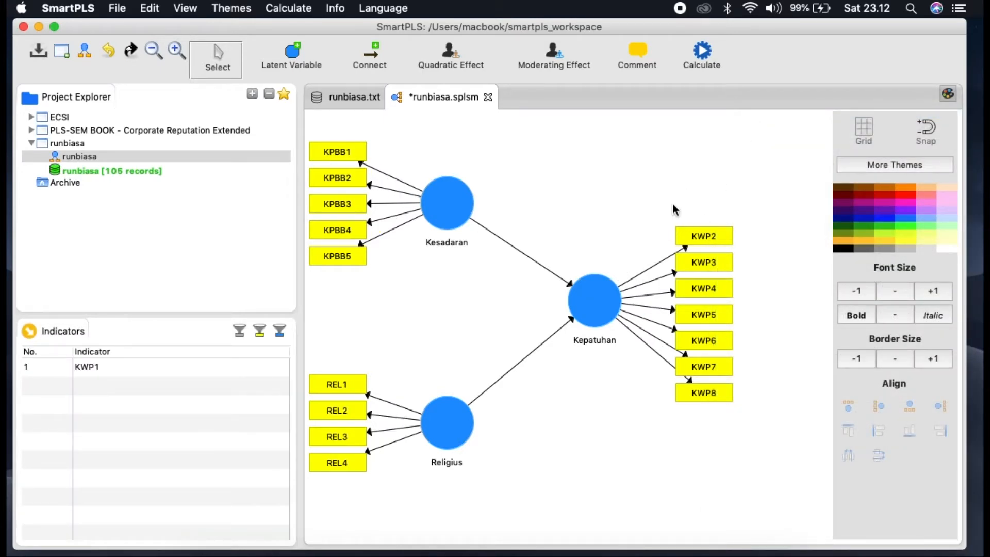
Run the PLS Algorithm on the model without KWP1, using the Path weighting scheme, 300 maximum iterations and stop criterion 7
click(706, 60)
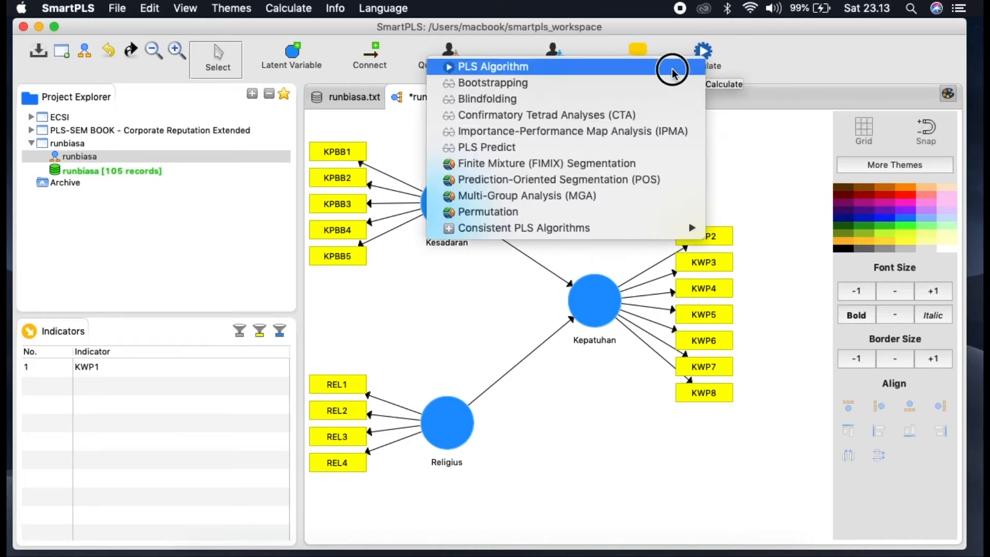
click(673, 67)
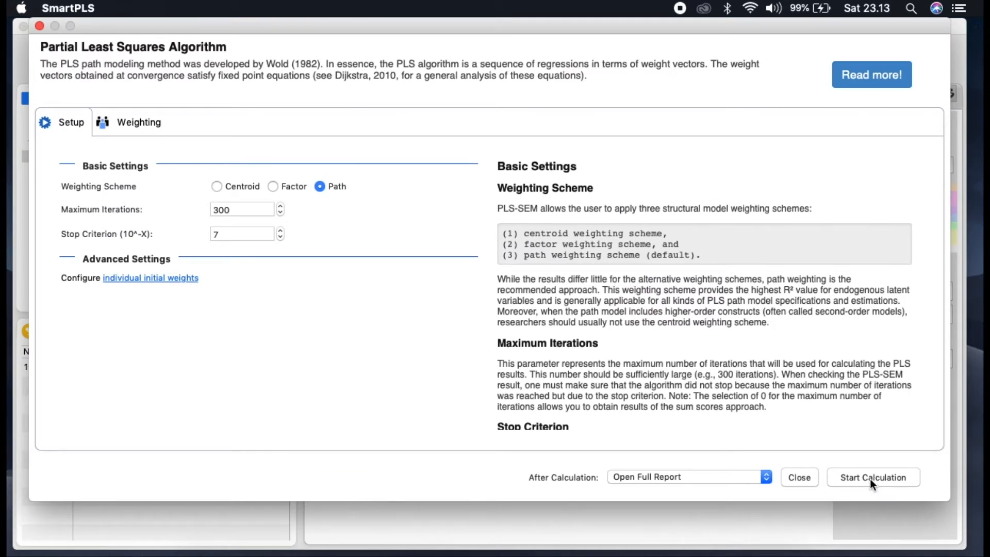
click(815, 477)
click(700, 54)
click(676, 62)
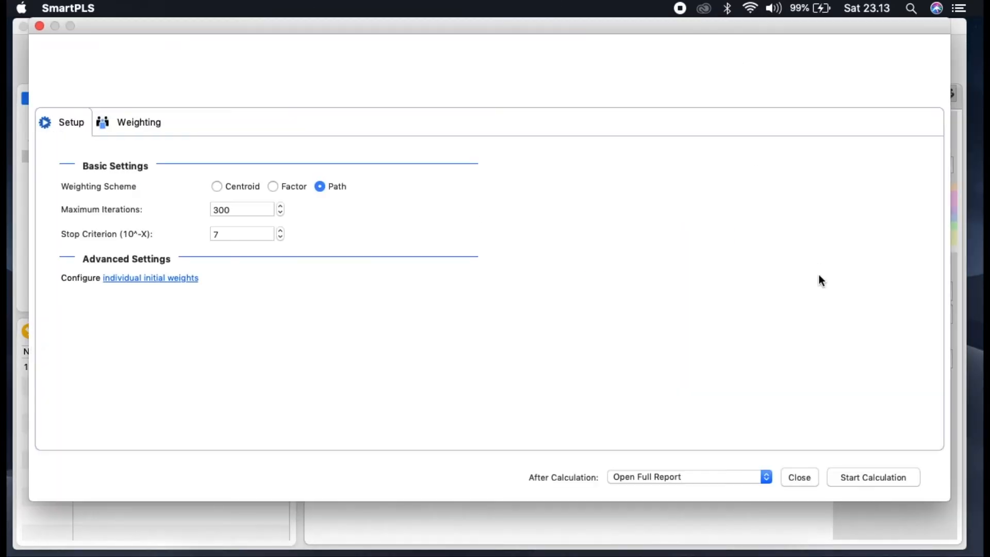
click(862, 481)
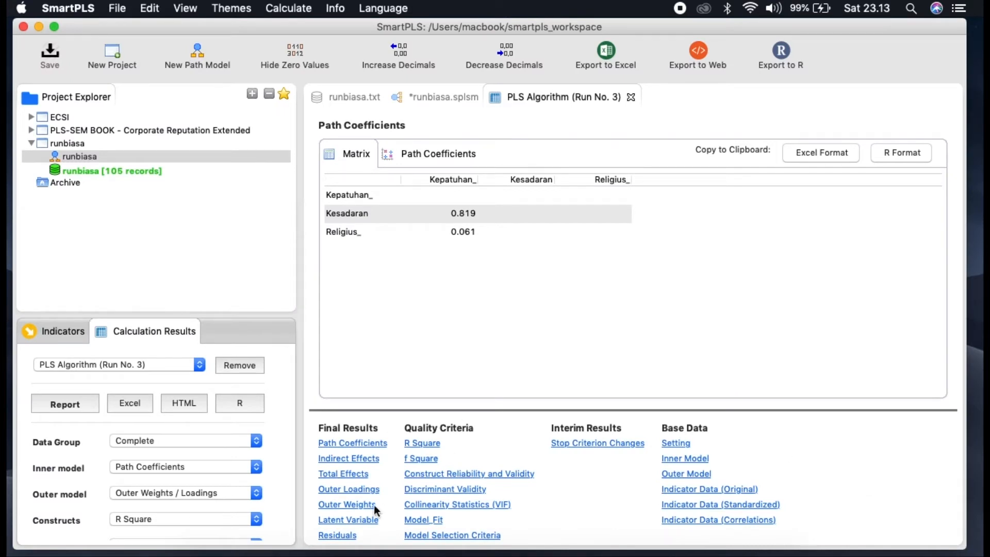
Examine the Outer Loadings in the new PLS Algorithm report, focusing on the KWP5 and KWP6 rows
click(356, 488)
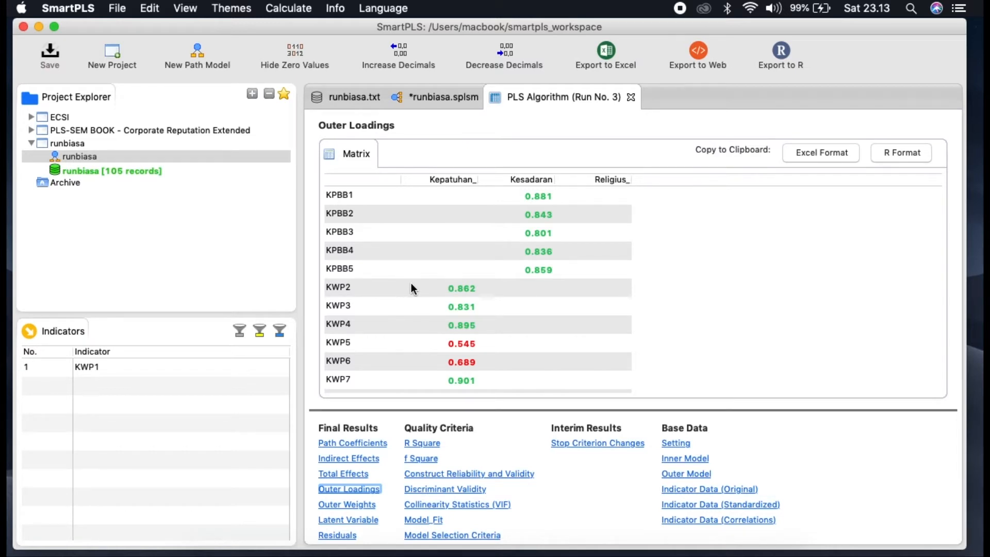
scroll(451, 359, down, 2)
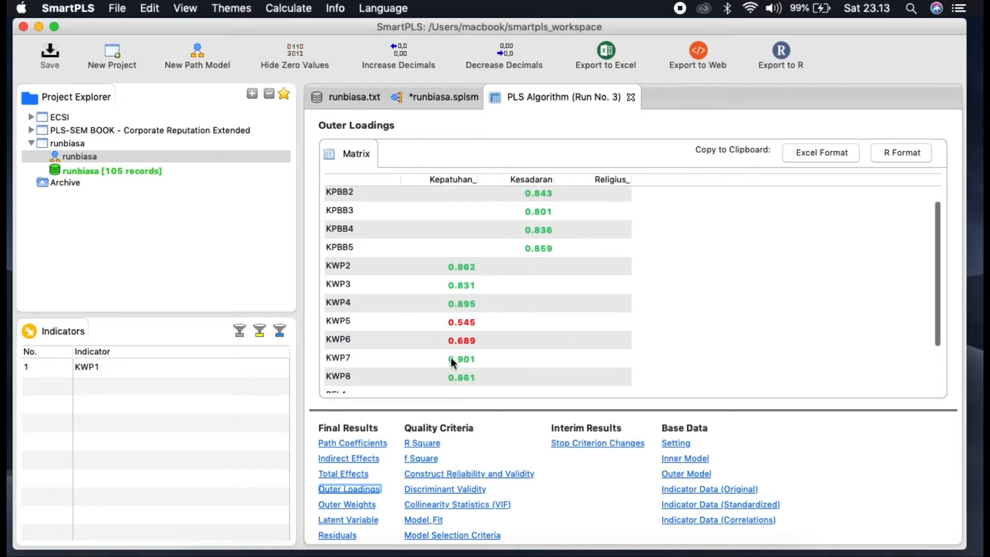
click(459, 318)
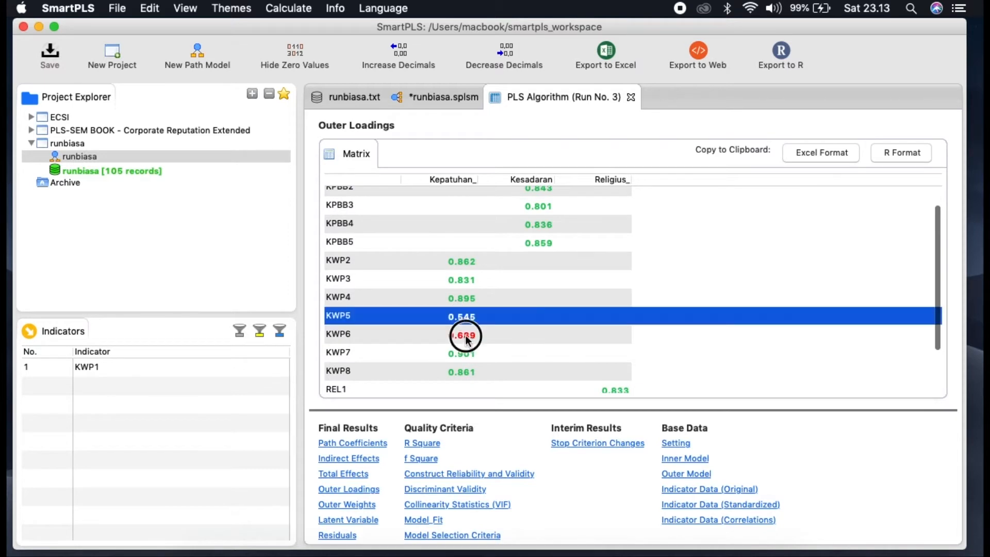
click(465, 335)
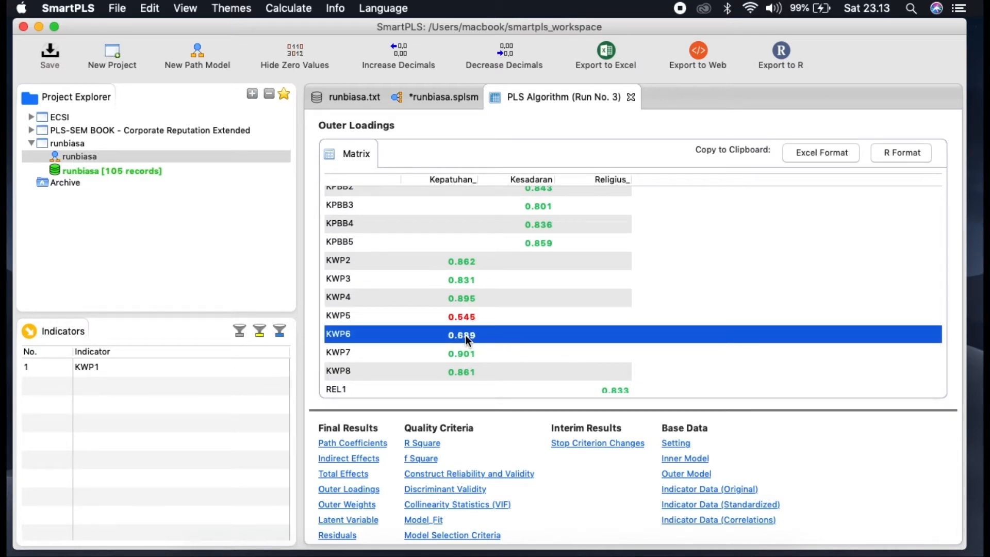
click(465, 313)
click(468, 327)
scroll(468, 331, up, 2)
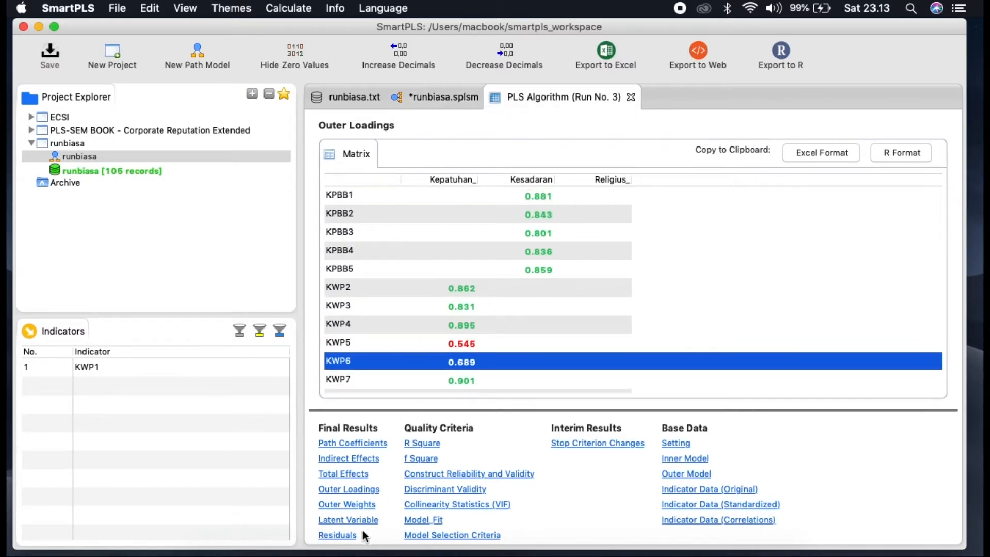
click(473, 342)
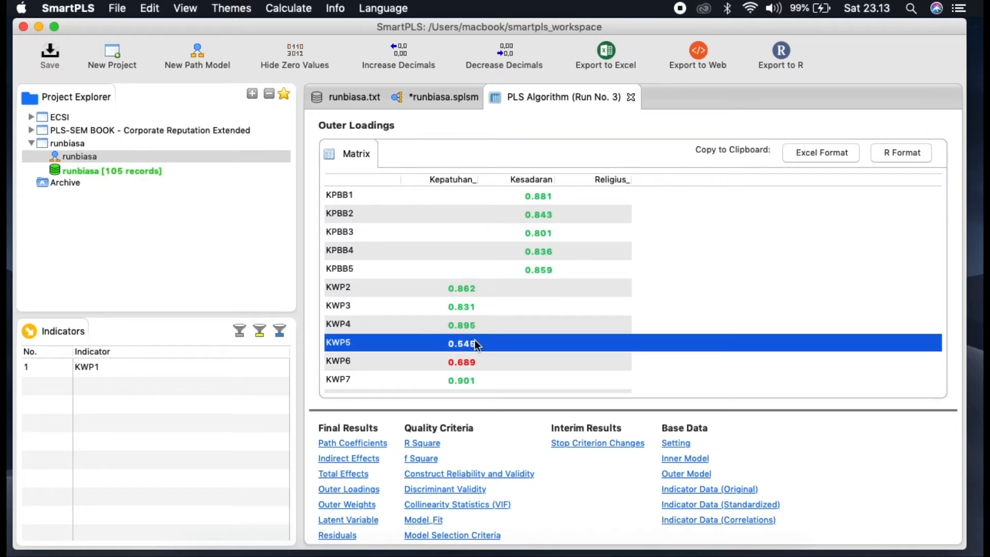
Compare the KWP5 and KWP6 loadings in the report with the values on the path model diagram
click(443, 97)
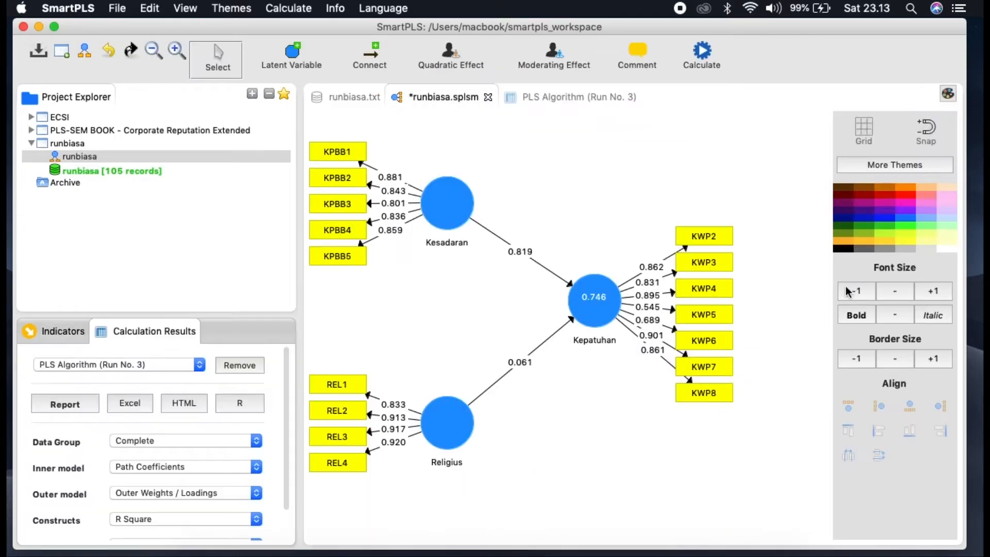
click(545, 97)
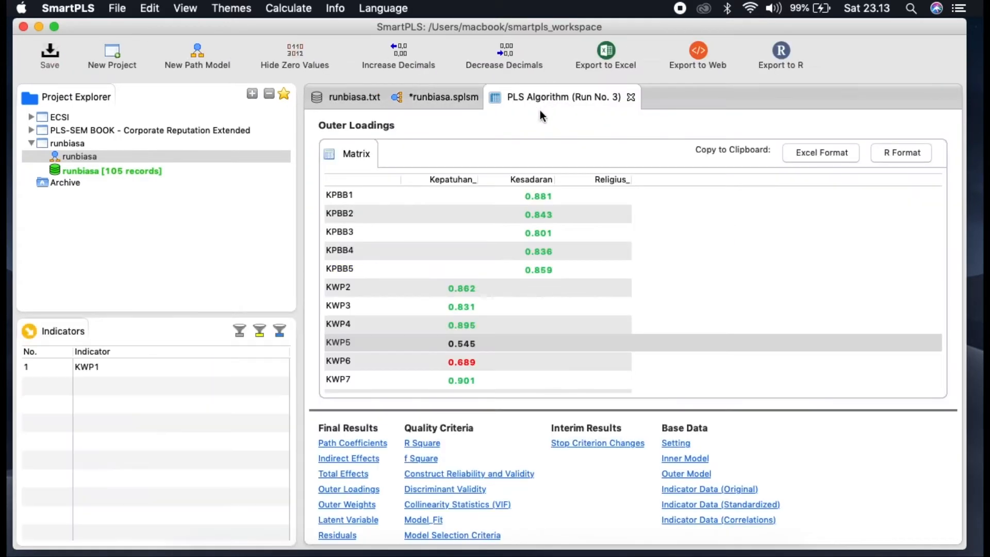
click(460, 362)
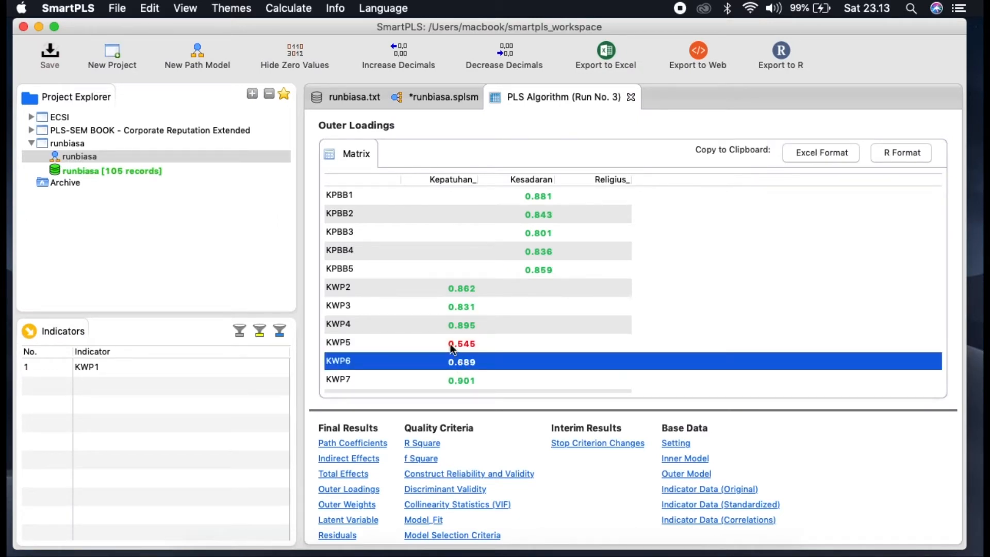
click(452, 344)
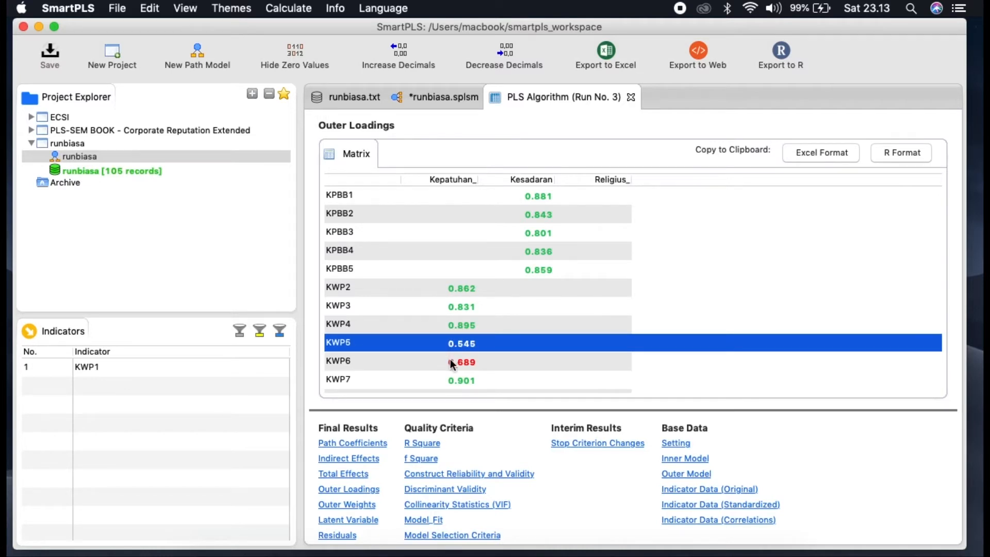
scroll(450, 360, down, 2)
scroll(451, 363, up, 2)
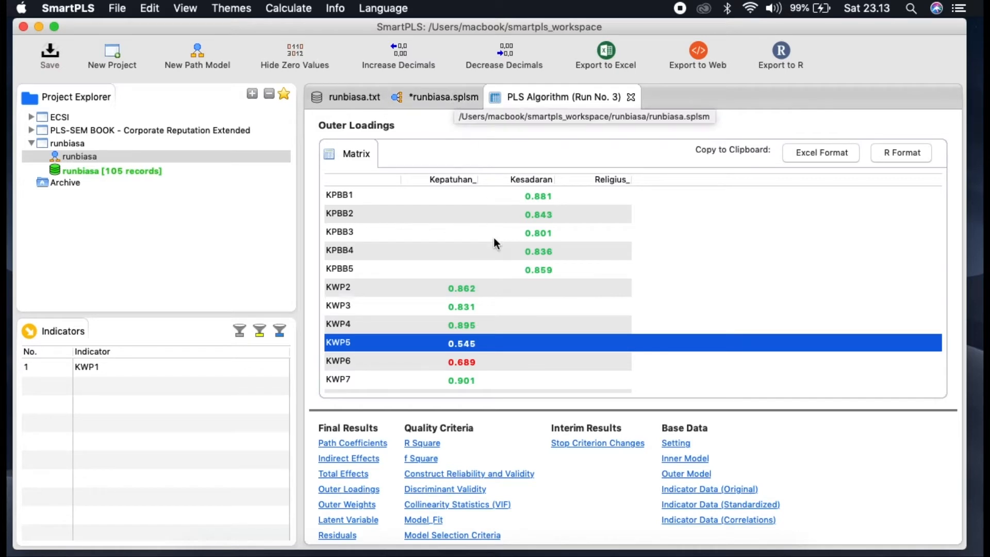
click(435, 344)
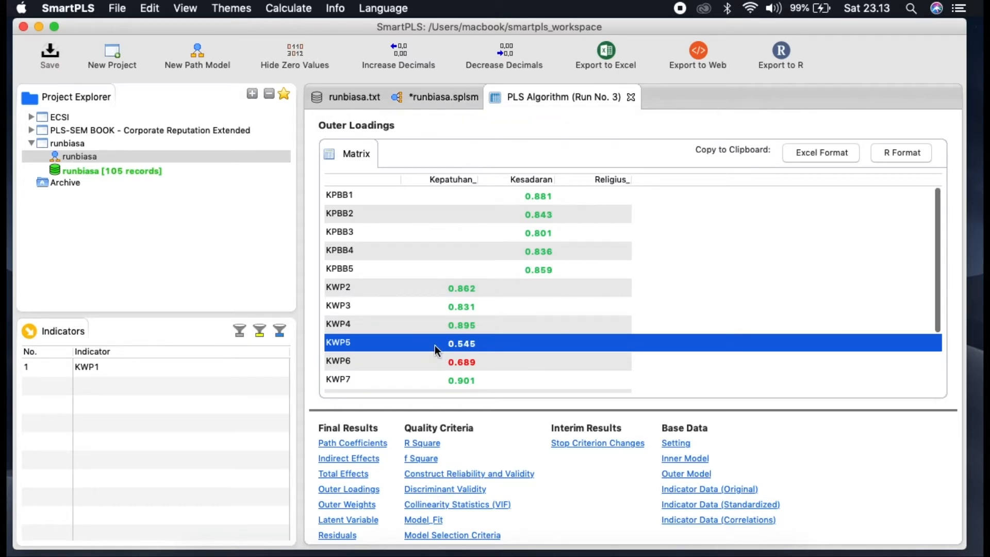
click(441, 100)
click(723, 329)
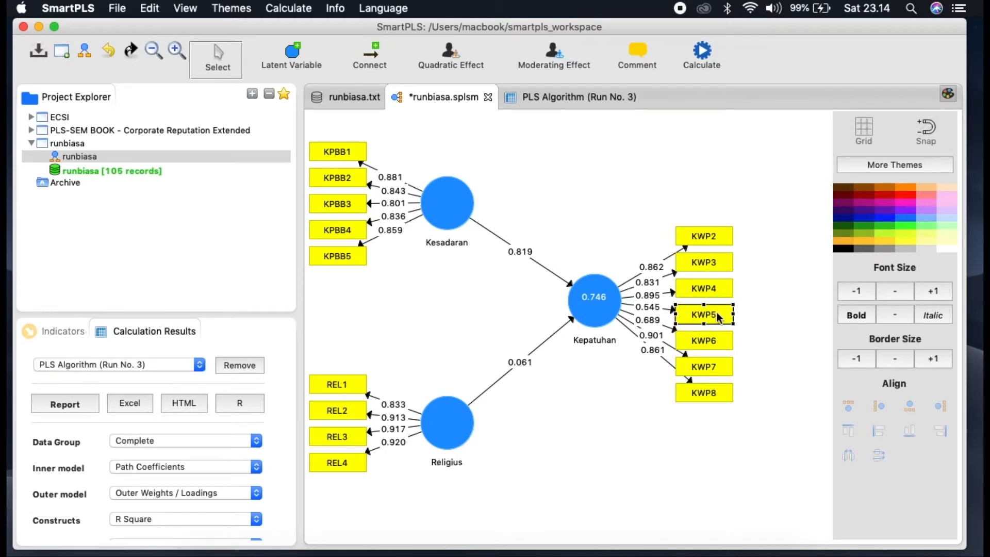
right_click(718, 314)
click(576, 171)
Examine the Outer Weights table in the PLS Algorithm report for the reduced model
click(547, 96)
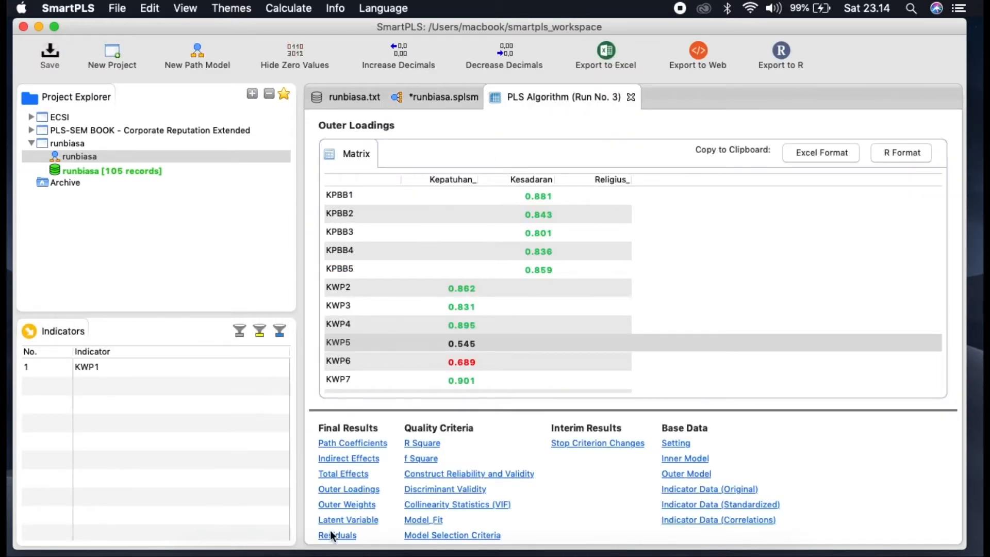
click(354, 504)
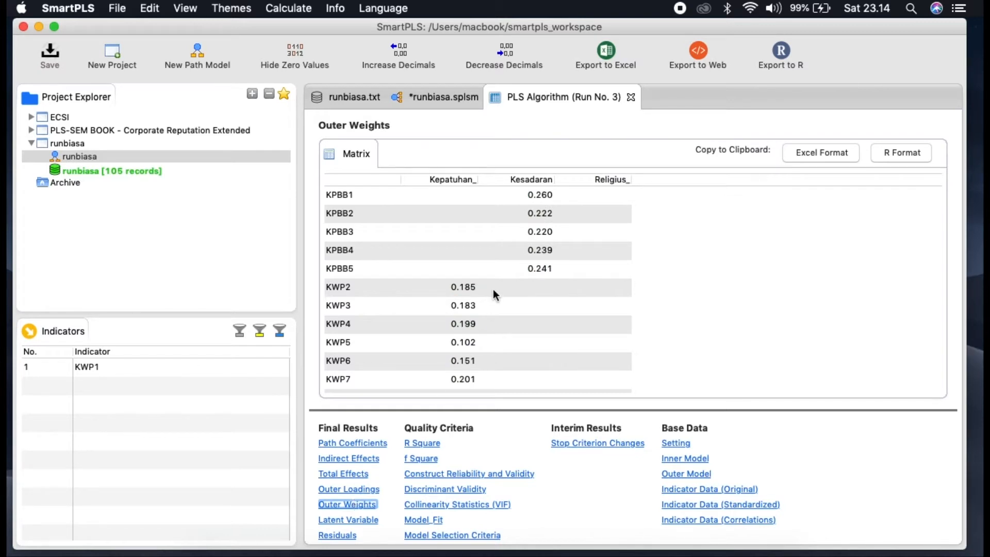
scroll(493, 292, down, 1)
scroll(492, 292, up, 1)
scroll(493, 289, down, 1)
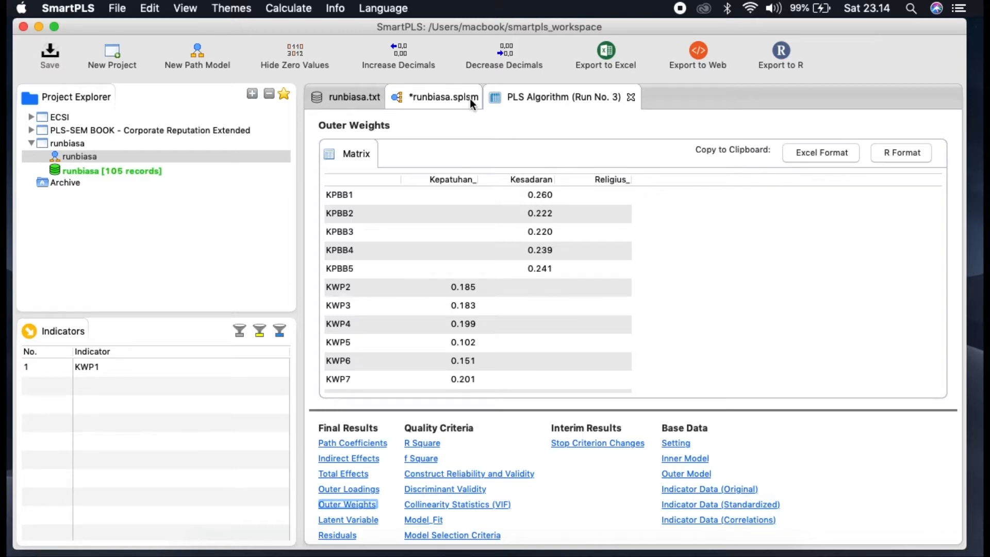
Examine the composite reliability and average variance extracted of Kepatuhan, Kesadaran and Religius in the Construct Reliability and Validity table
click(486, 477)
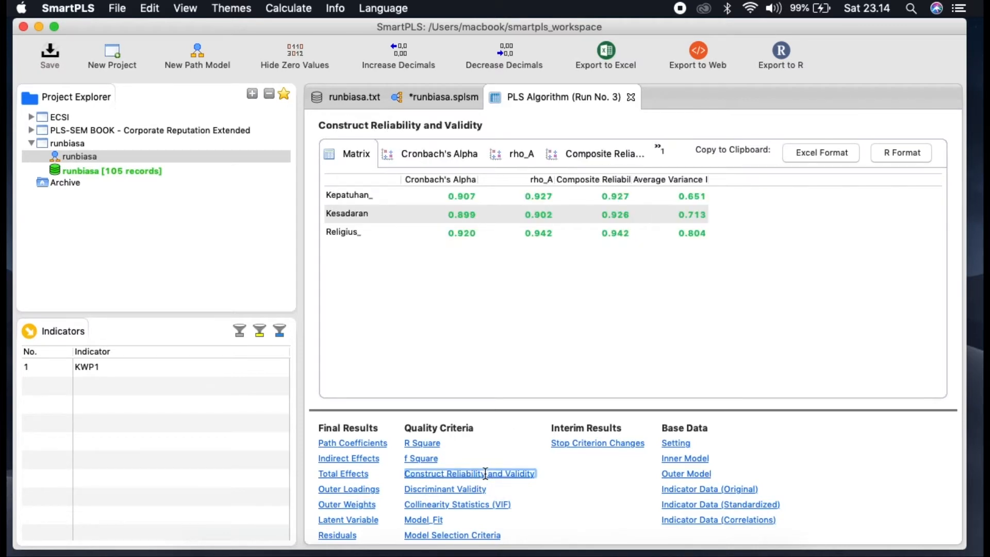
drag(630, 184, 716, 173)
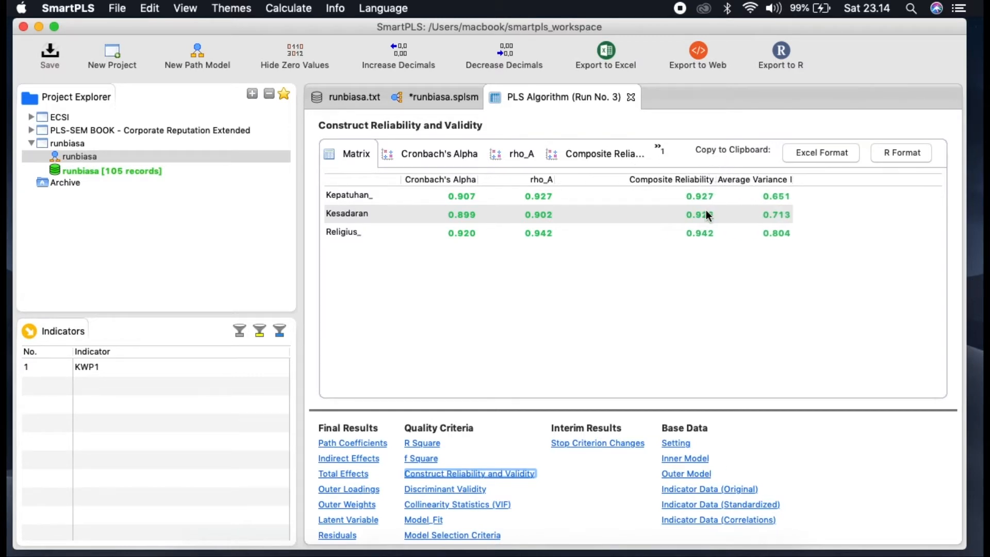
click(704, 197)
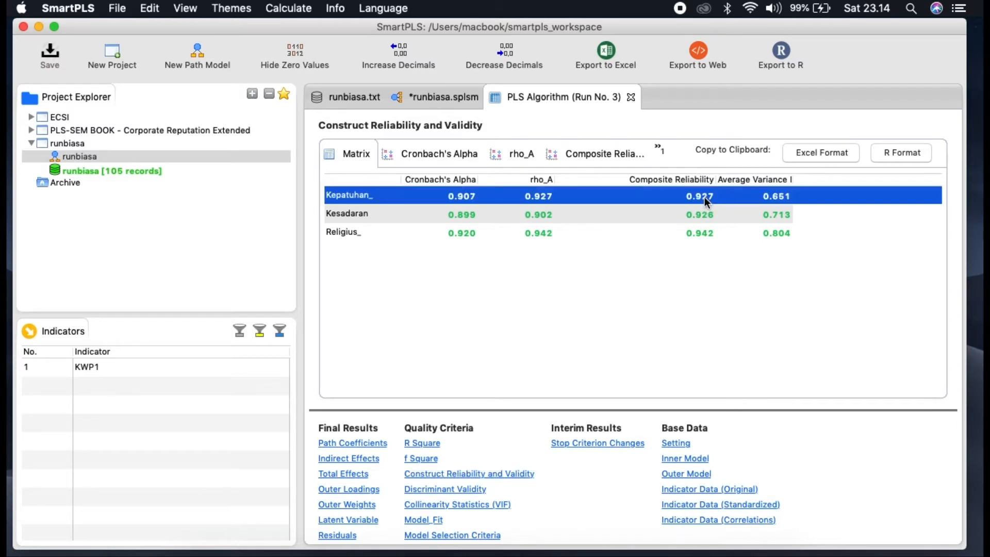
click(704, 214)
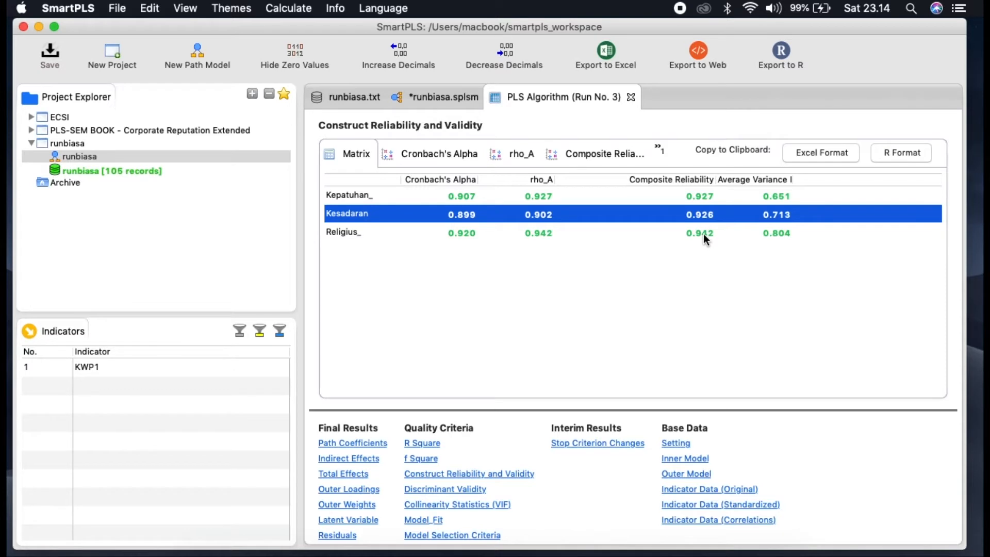
click(701, 233)
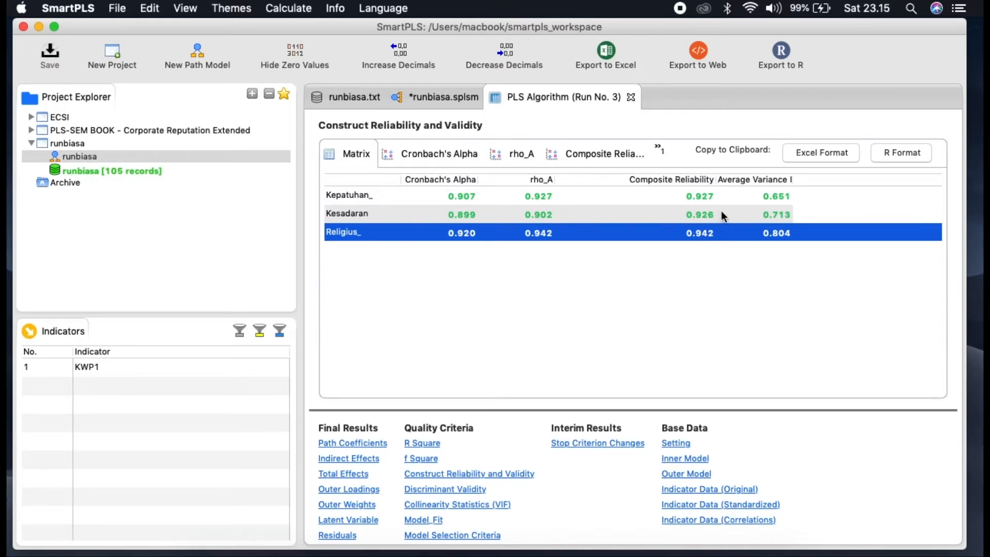
click(757, 195)
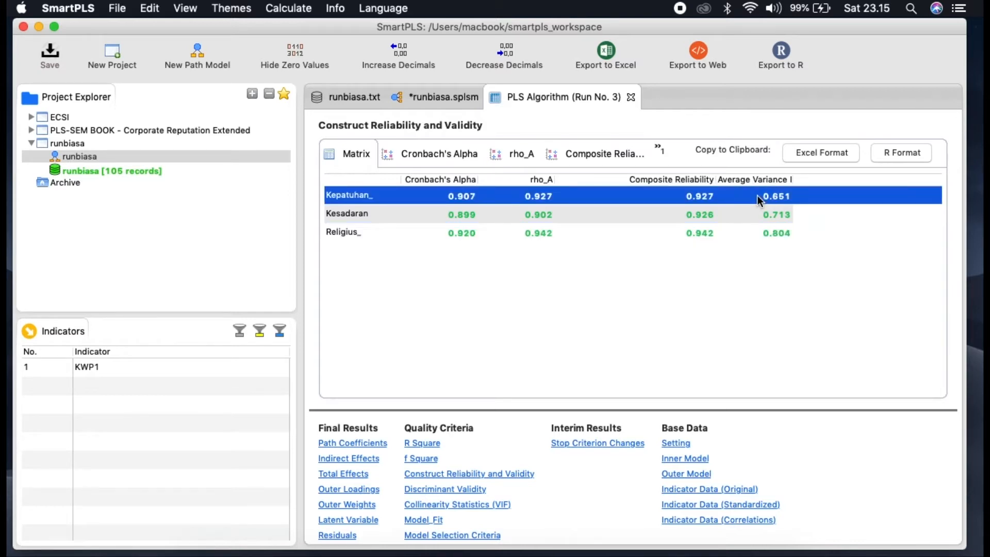
click(769, 218)
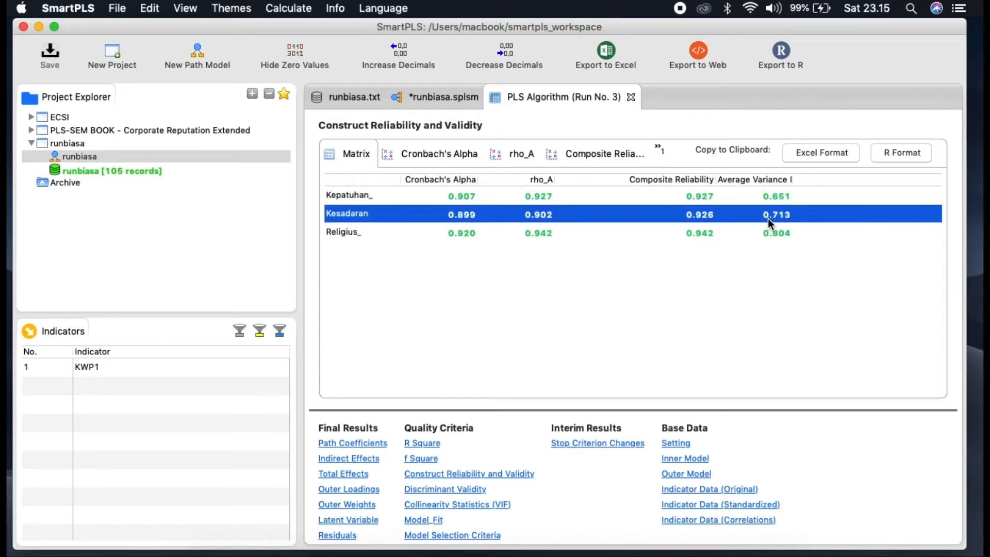
click(777, 234)
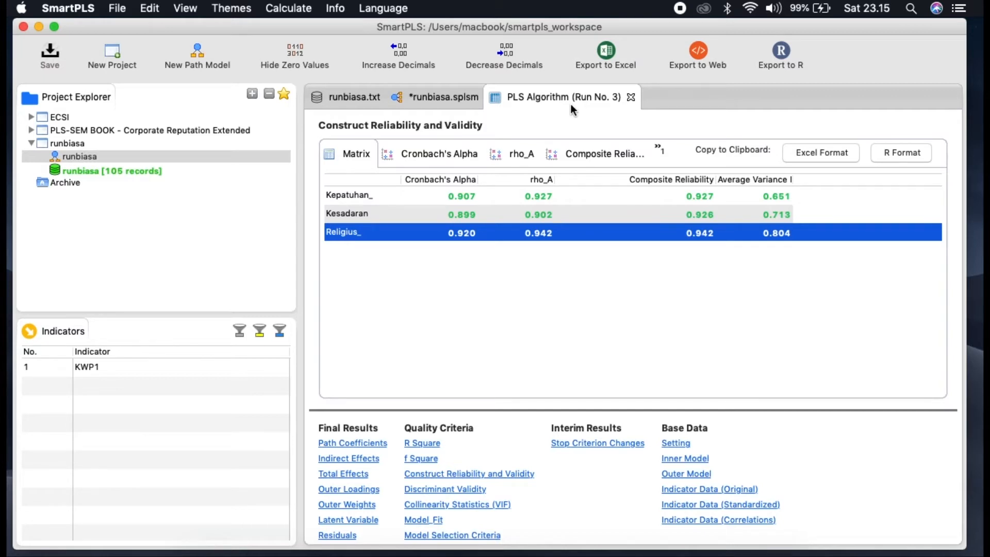
Run Basic Bootstrapping on the reduced path model with 500 subsamples, BCa confidence intervals, a two-tailed test and significance level 0.05
click(447, 95)
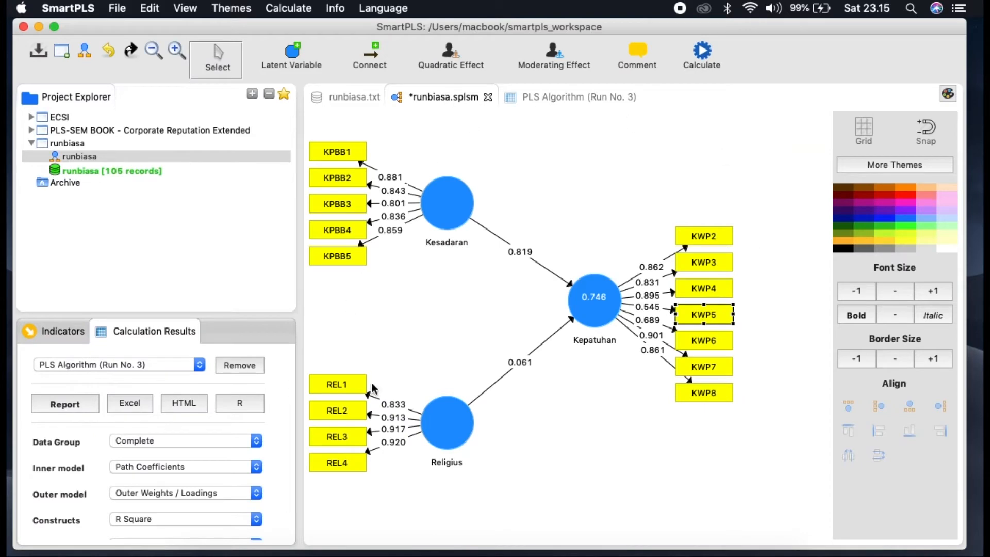
click(711, 61)
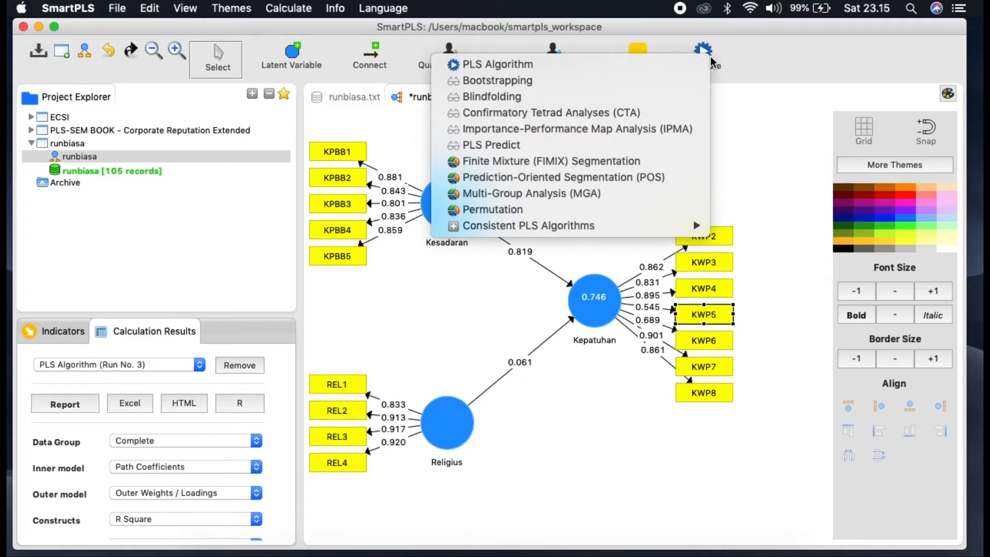
click(666, 80)
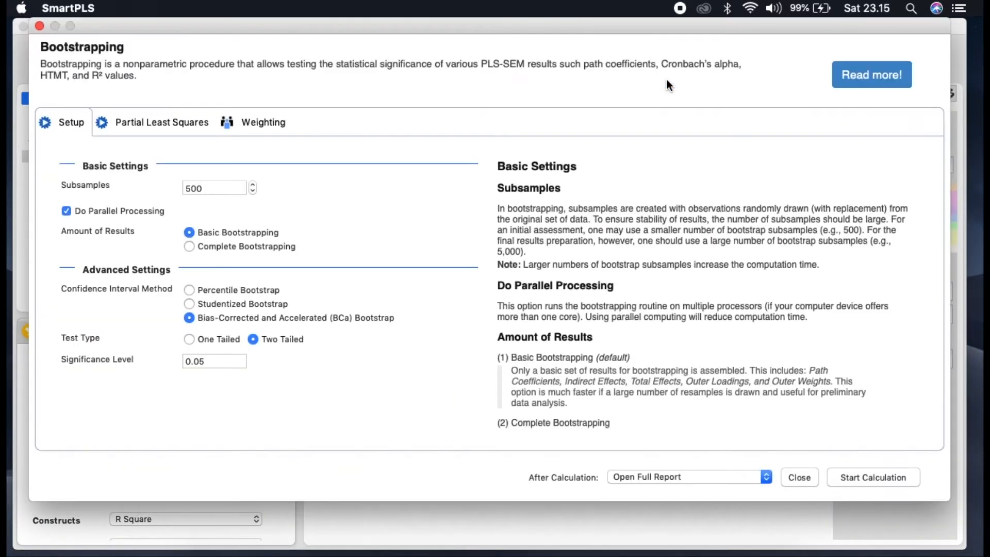
click(844, 477)
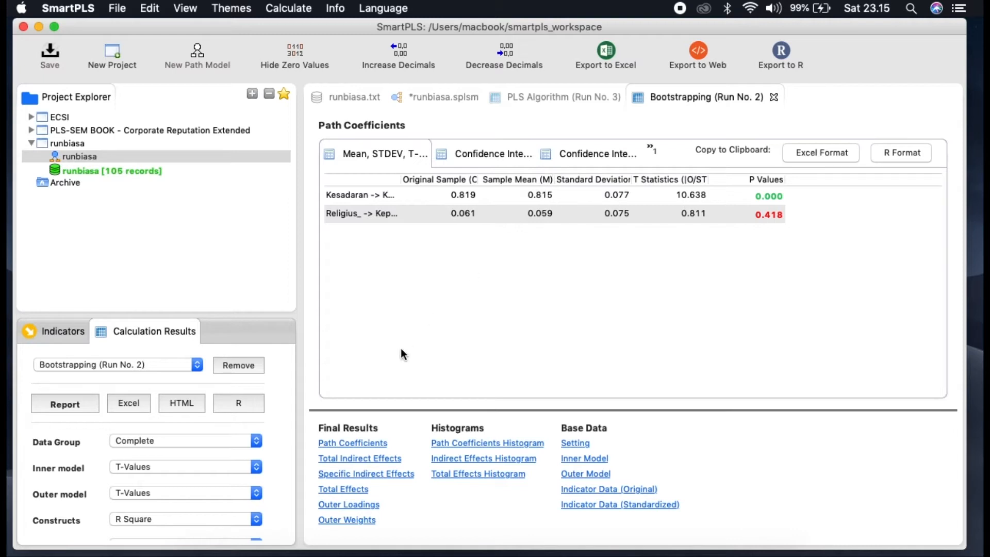
Examine the Outer Loadings in the new Bootstrapping report, focusing on the KWP5 and KWP6 rows
click(353, 507)
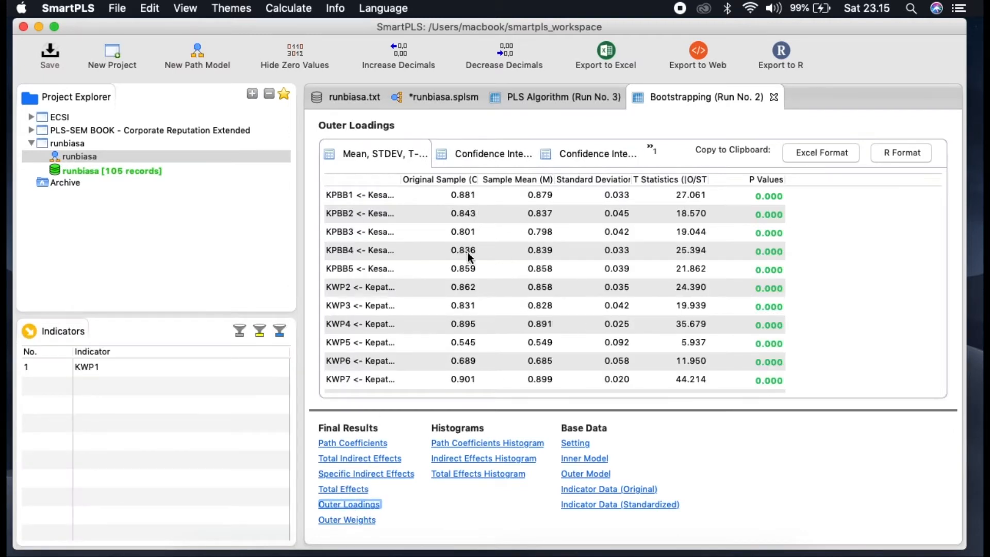
scroll(475, 323, down, 2)
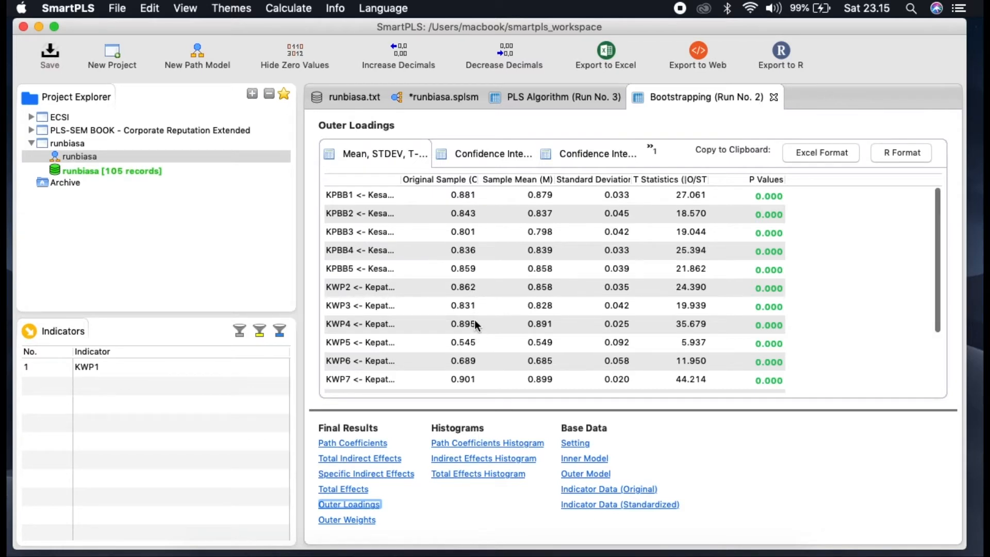
scroll(474, 323, down, 1)
scroll(474, 324, up, 2)
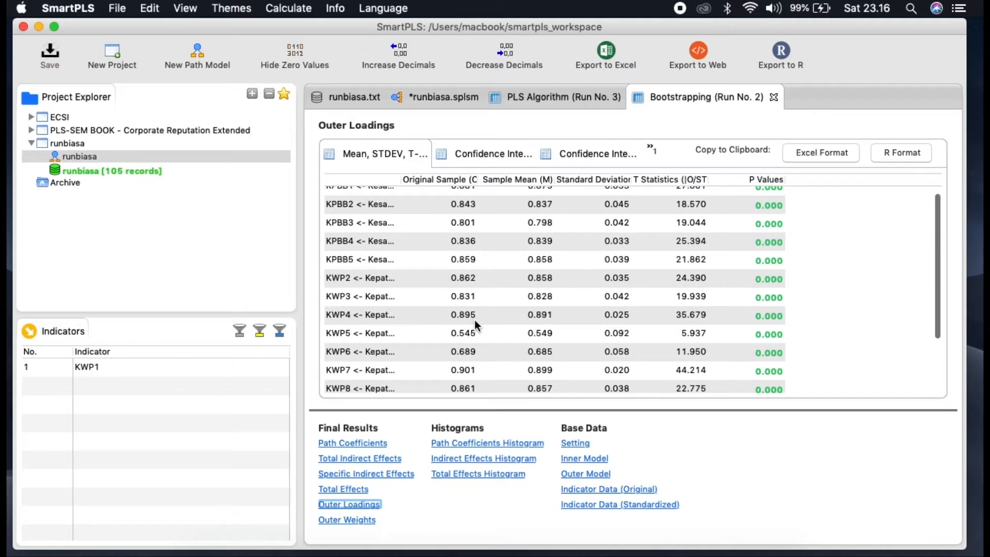
scroll(475, 324, up, 1)
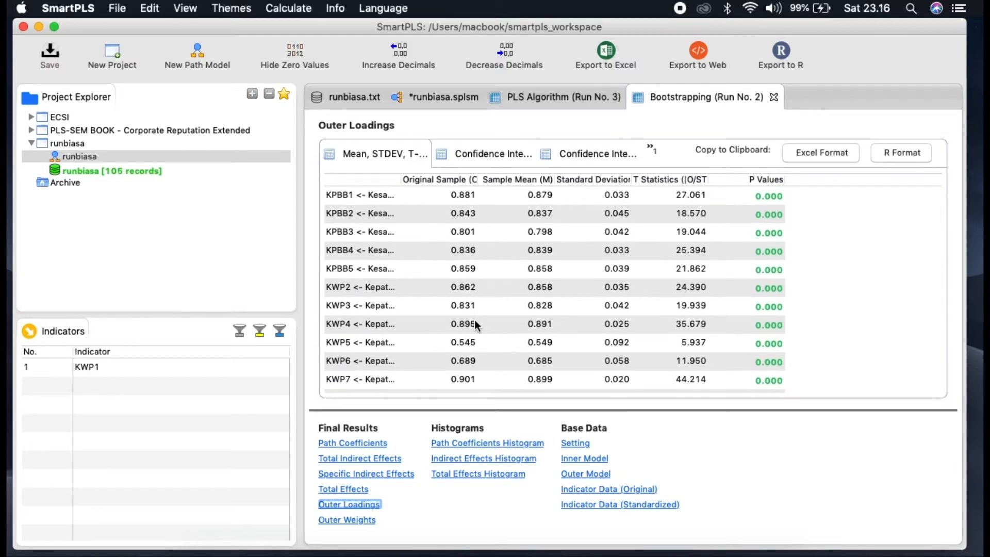
click(461, 346)
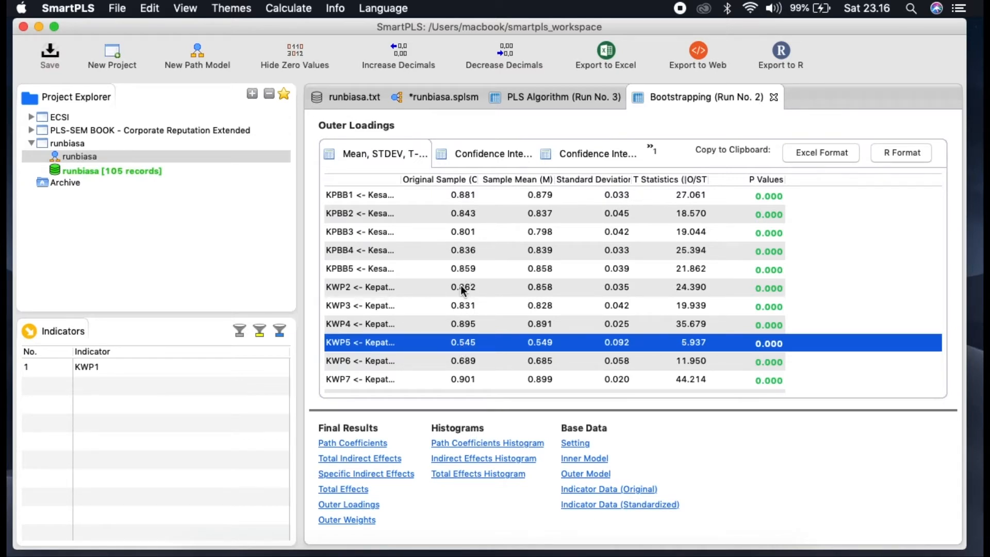
click(471, 364)
click(468, 342)
click(470, 363)
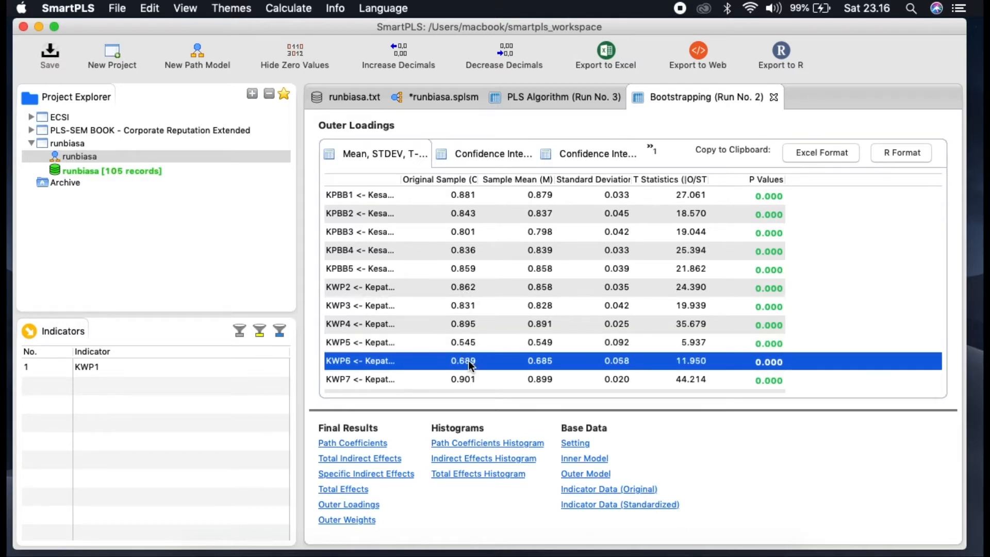
Compare the Outer Loadings table of the PLS Algorithm report with the Outer Loadings in the Bootstrapping report
click(552, 97)
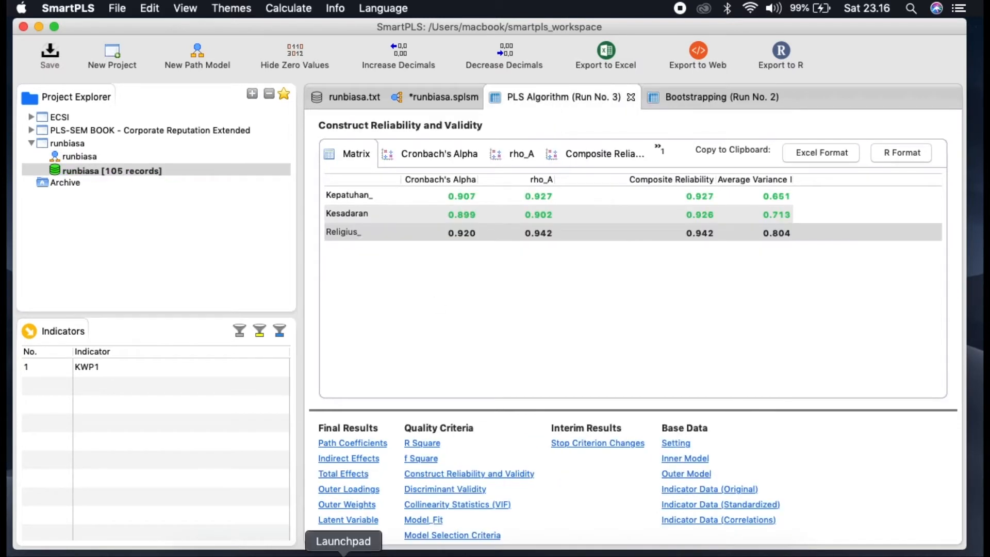
click(357, 489)
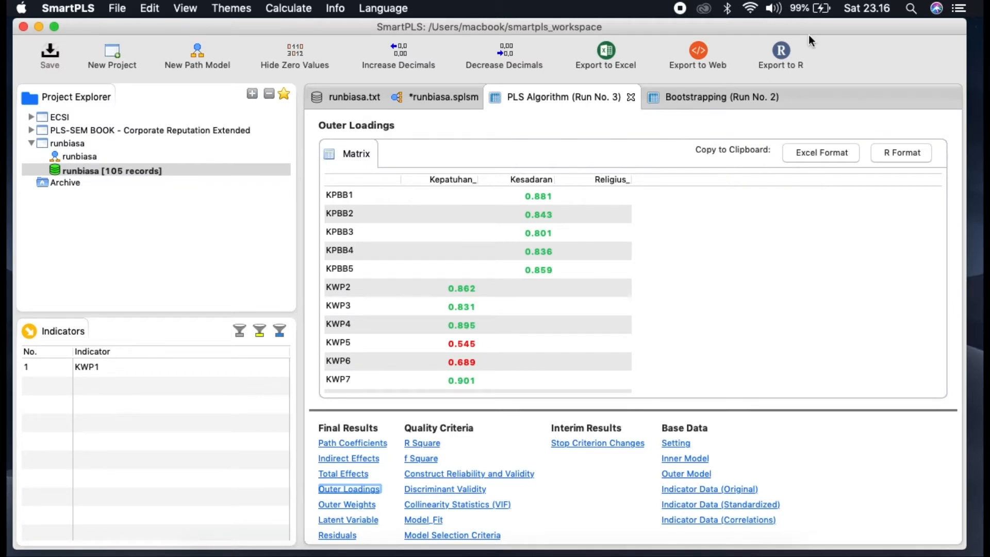
click(726, 99)
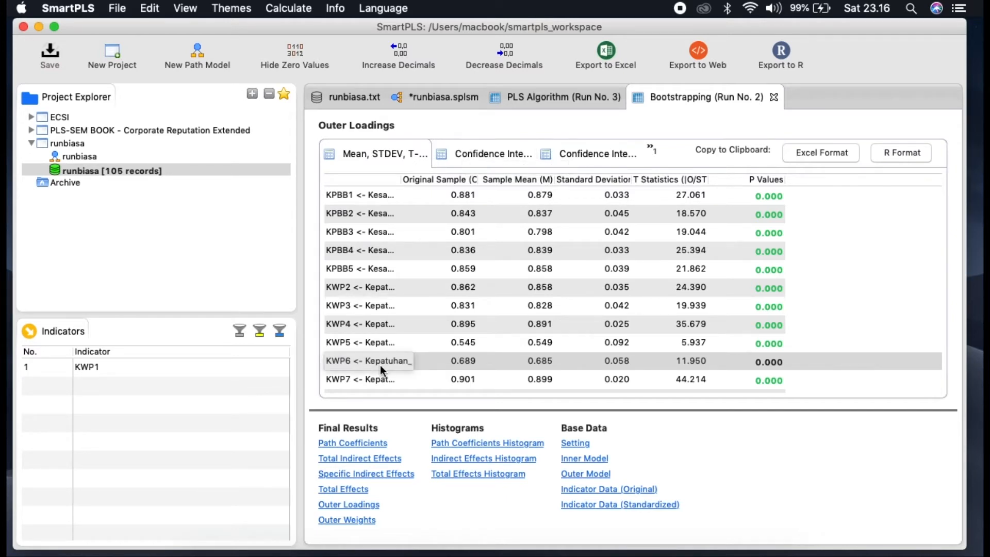
Examine the T statistics and P values of both paths in the Bootstrapping Path Coefficients table, widening the Original Sample and Sample Mean columns
click(366, 444)
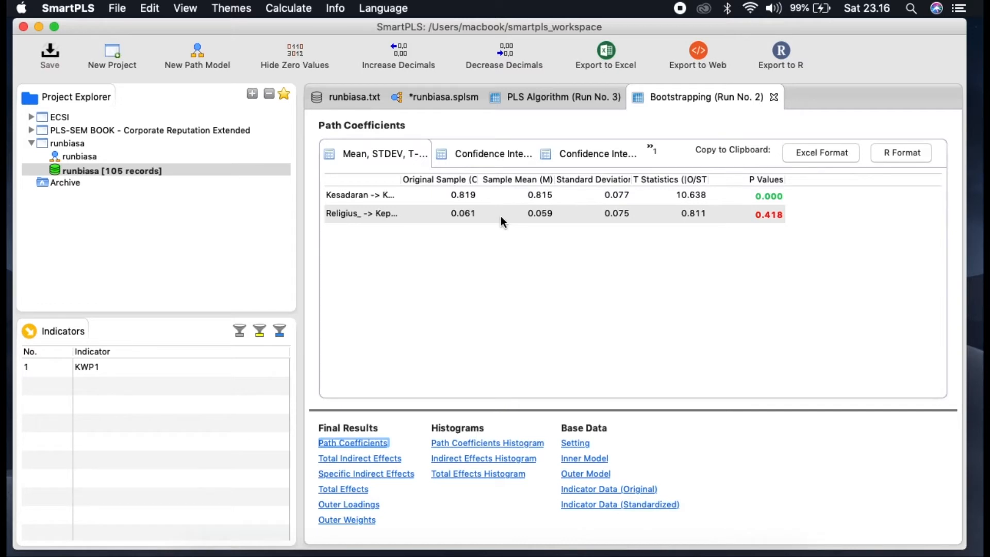
drag(479, 177, 533, 179)
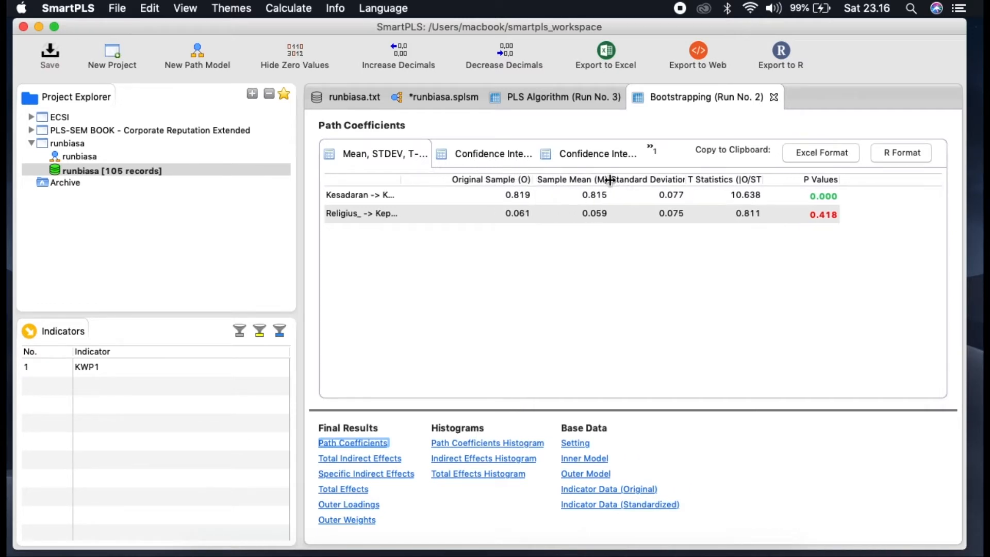
drag(610, 178, 629, 179)
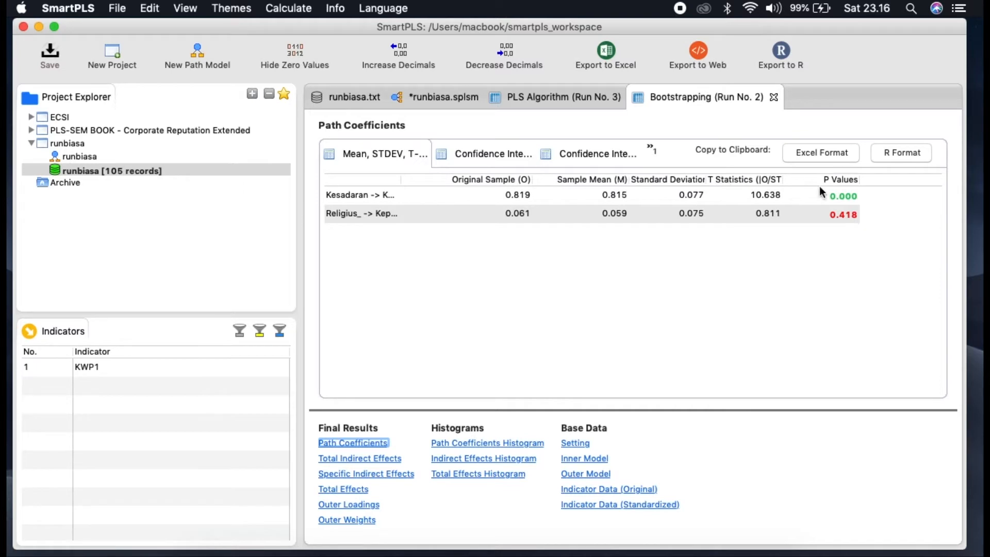
click(841, 195)
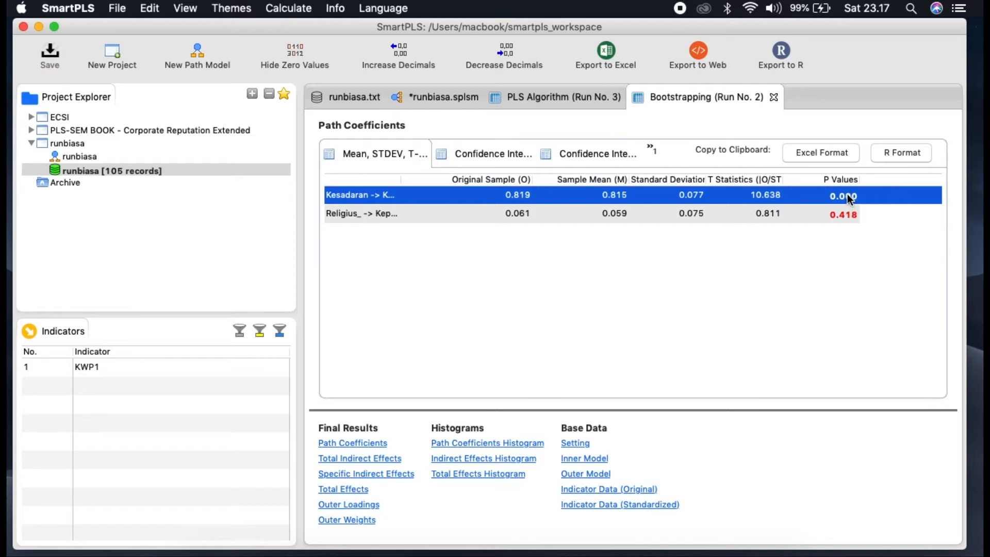
click(770, 217)
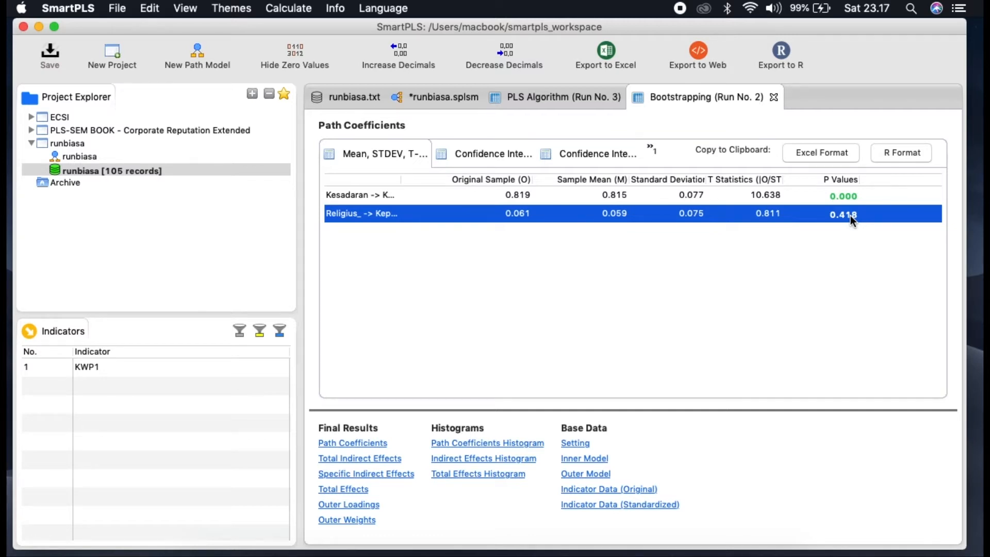
click(850, 197)
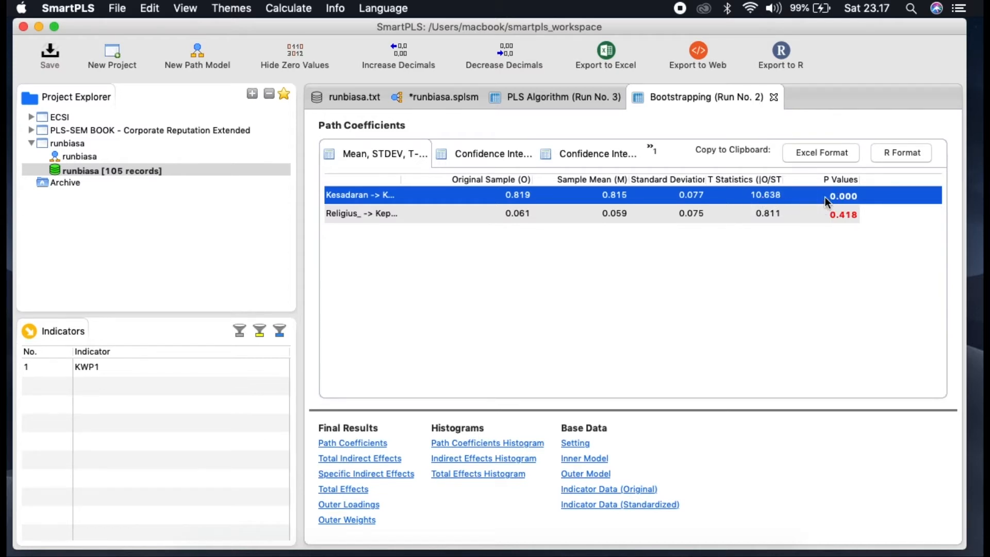
click(756, 214)
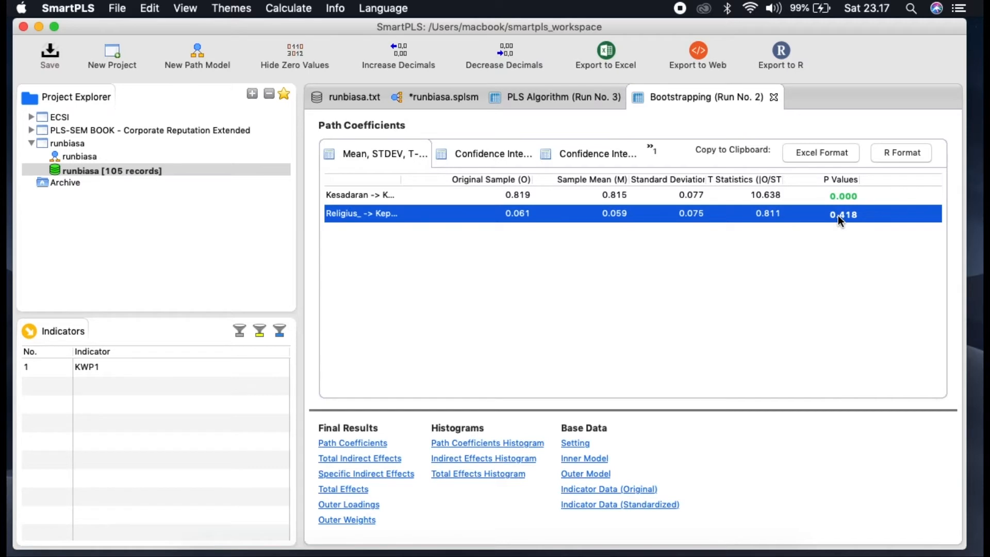
click(810, 195)
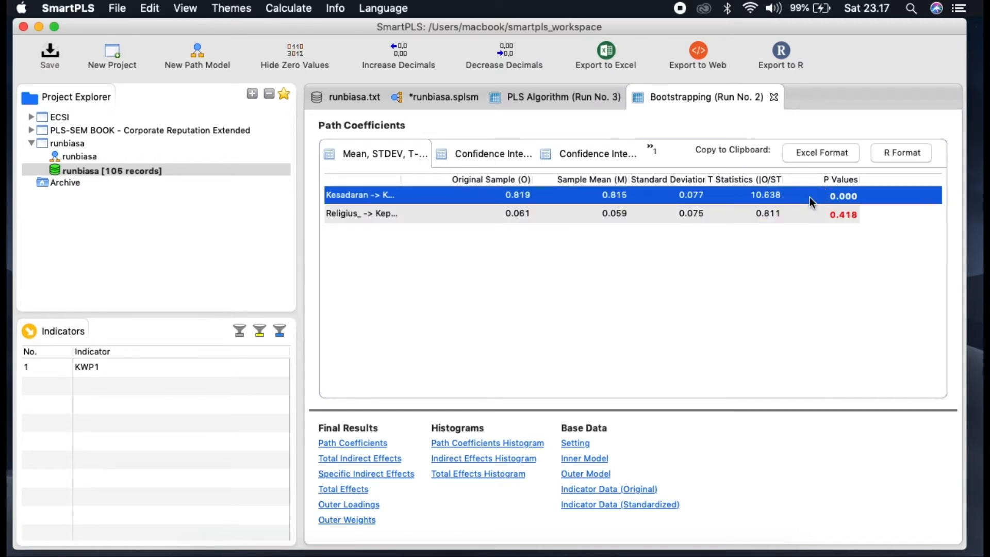
click(799, 214)
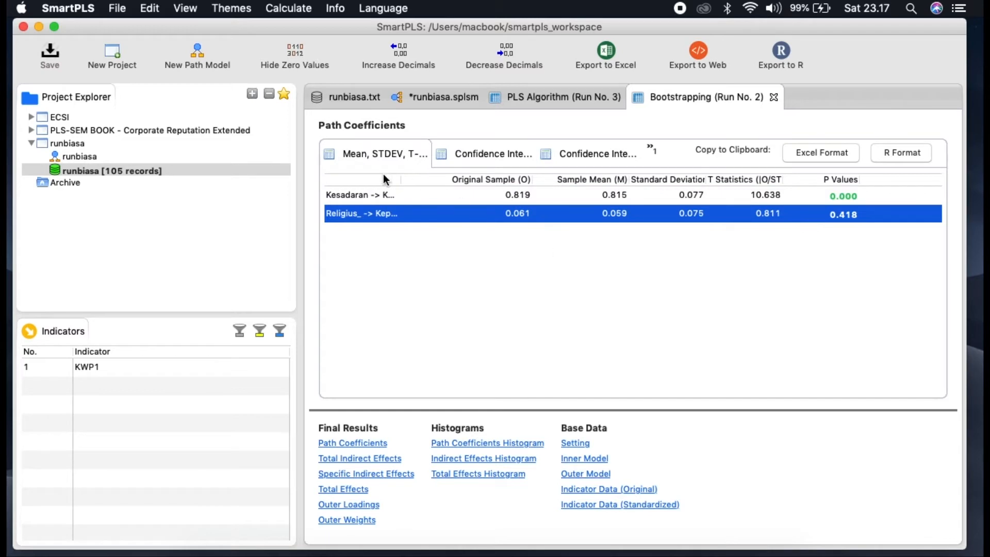
Widen the path name column to show full names, review both path coefficient rows, and return to the path model diagram
drag(400, 181, 464, 180)
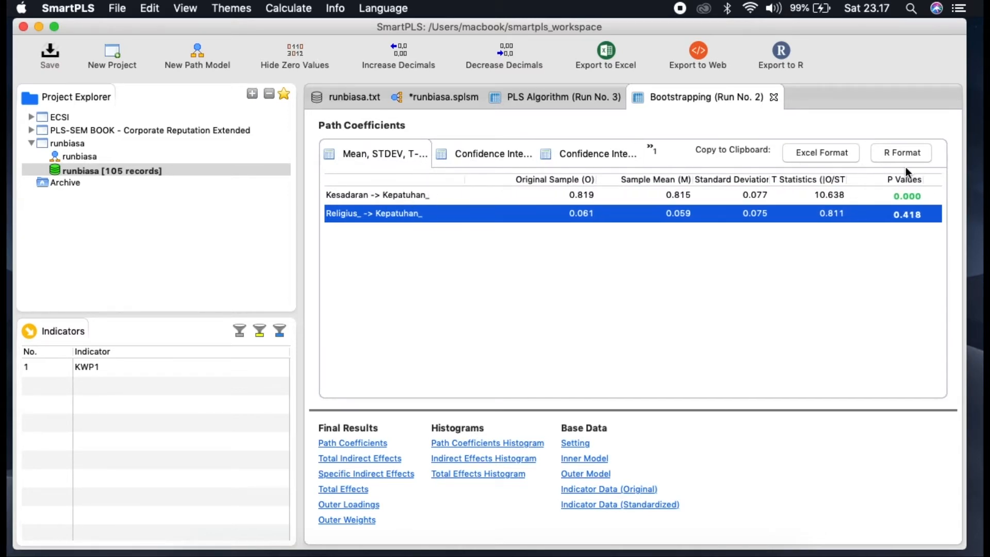
click(907, 195)
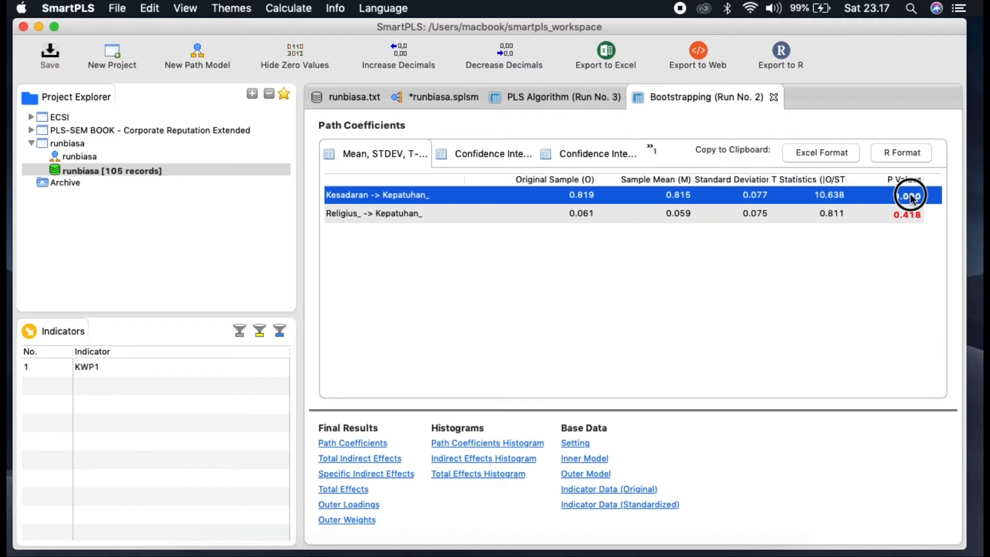
click(363, 217)
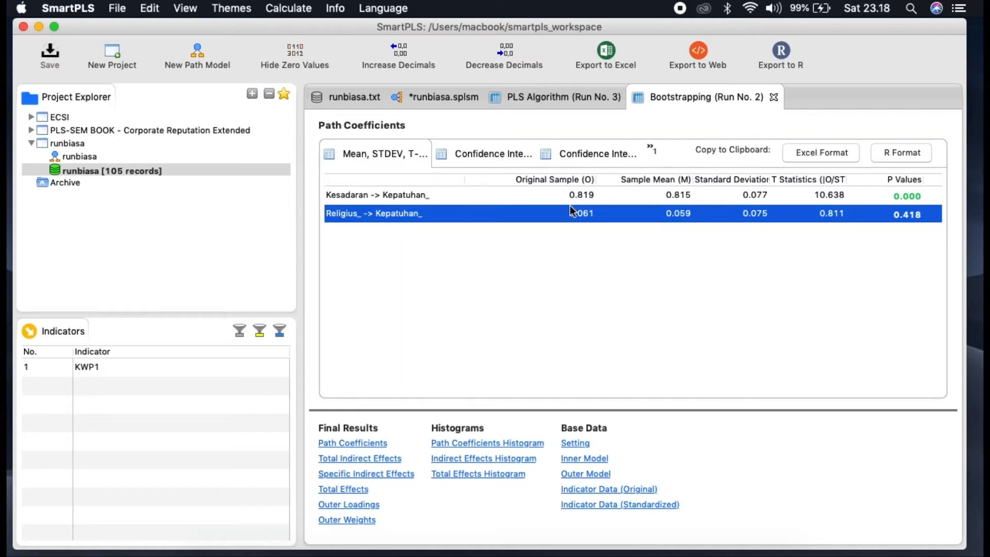
click(538, 196)
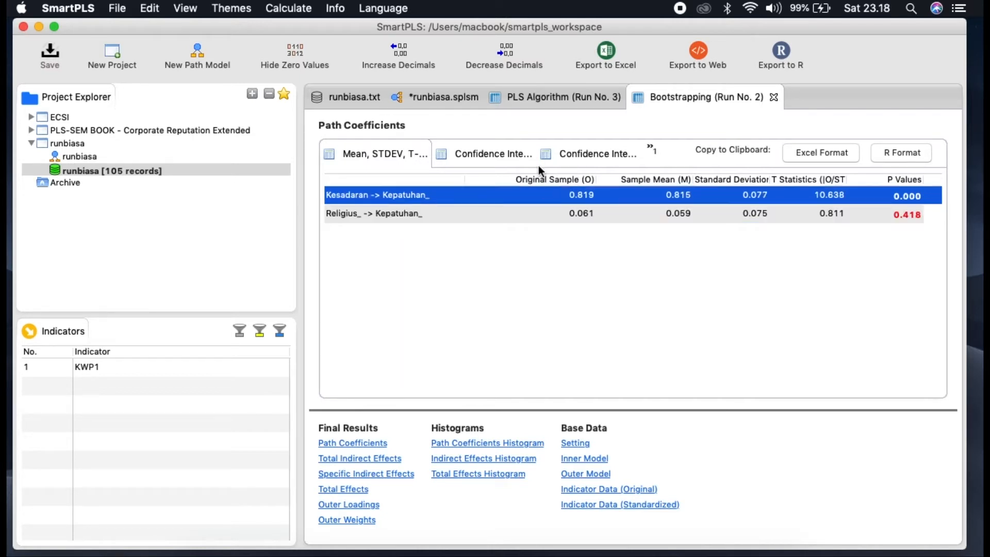
click(451, 95)
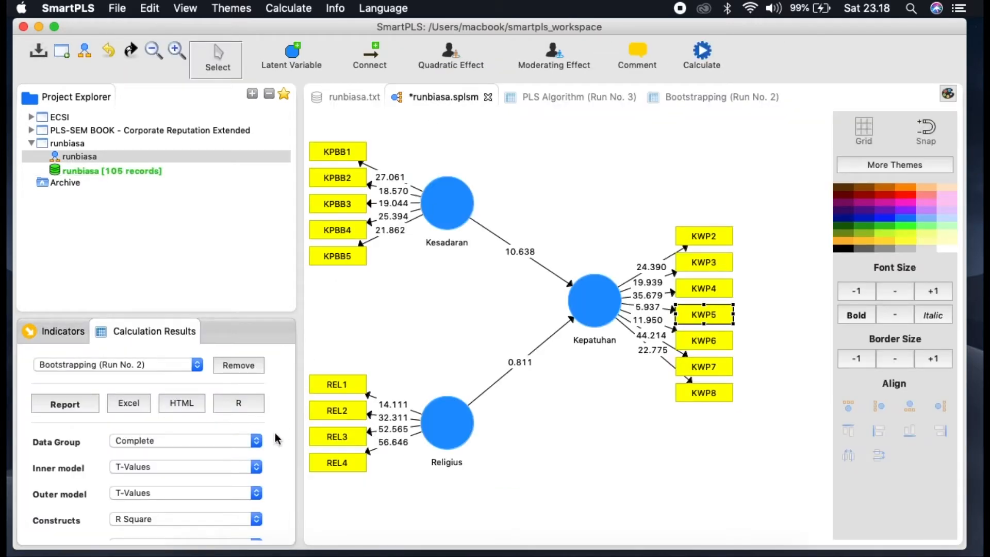
Show path coefficients and T-values on the inner model paths, and compare them with the Bootstrapping Path Coefficients table
click(217, 467)
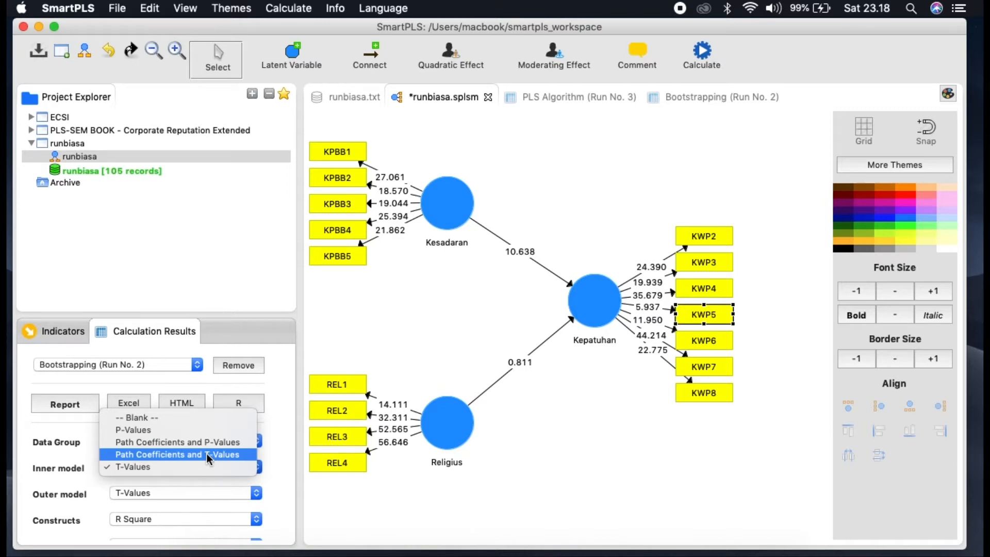
click(206, 454)
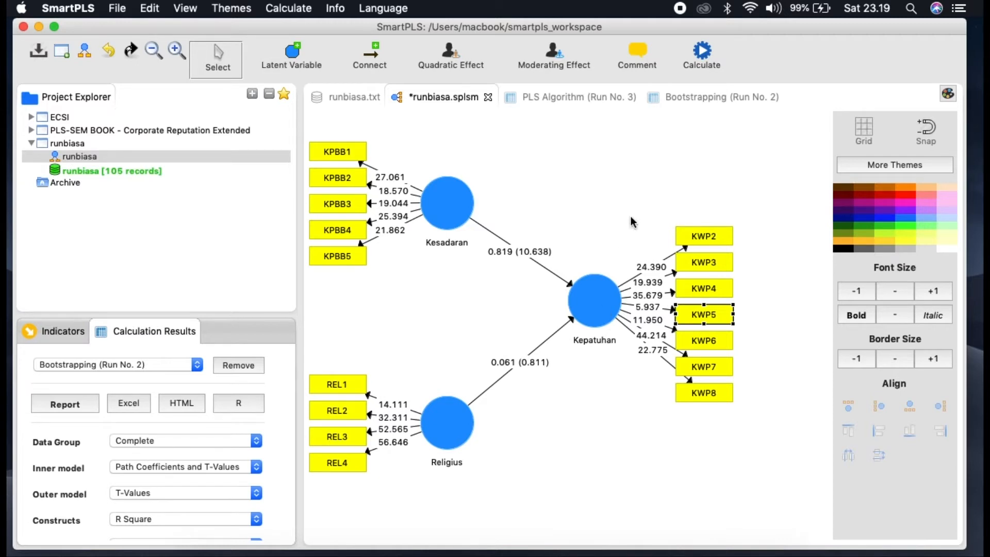
click(710, 97)
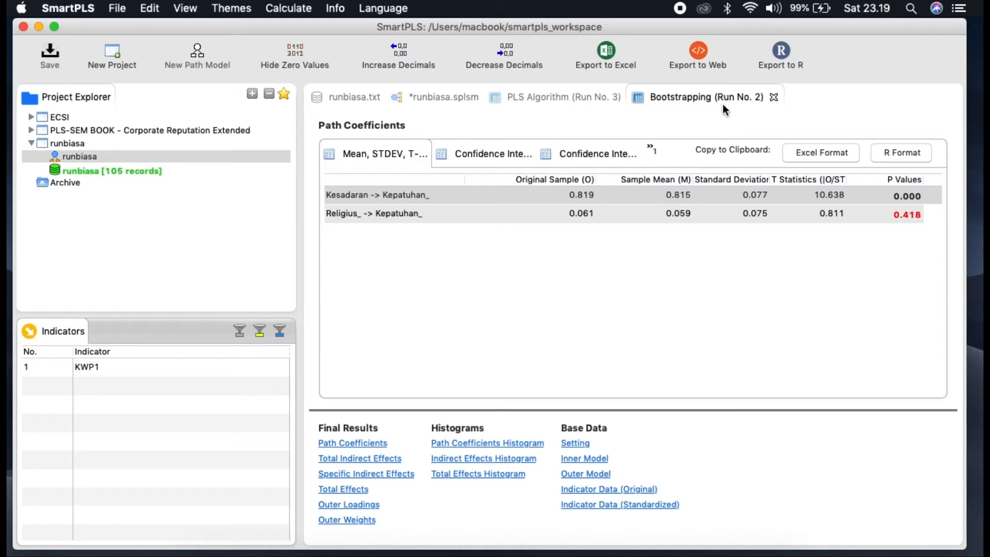
Examine Construct Reliability and Validity in the PLS Algorithm report, sorting by Average Variance Extracted and Composite Reliability, and return to the model diagram
click(538, 99)
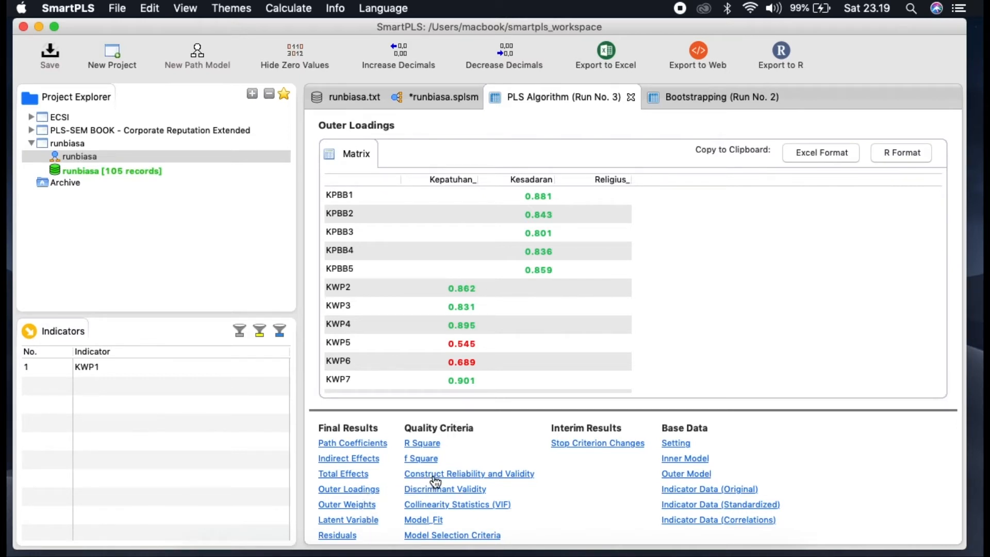
click(456, 477)
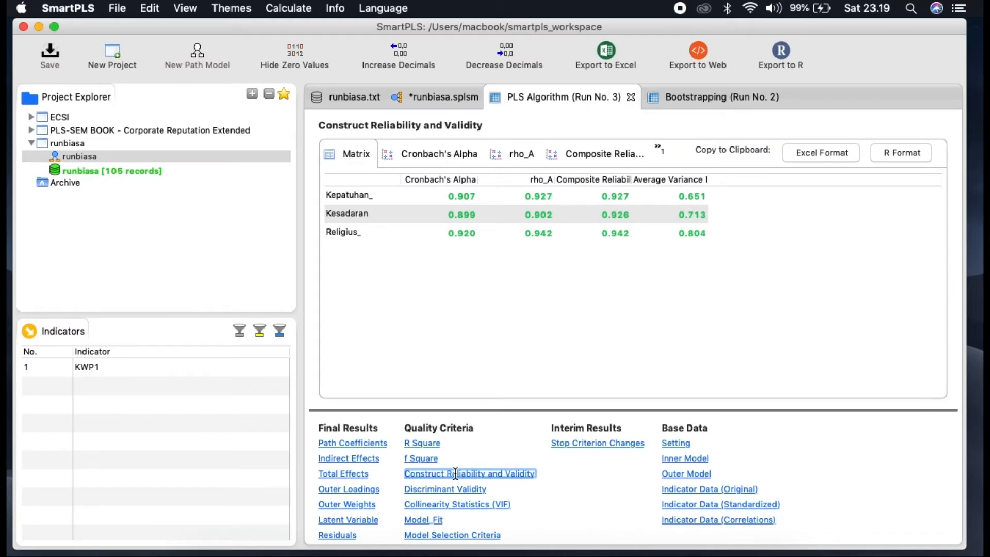
click(606, 178)
click(664, 178)
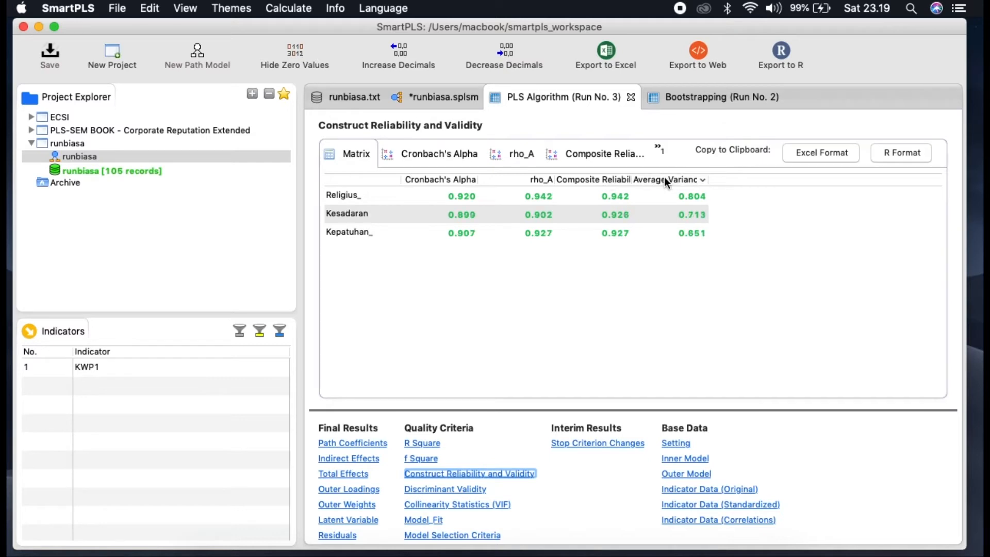
click(602, 179)
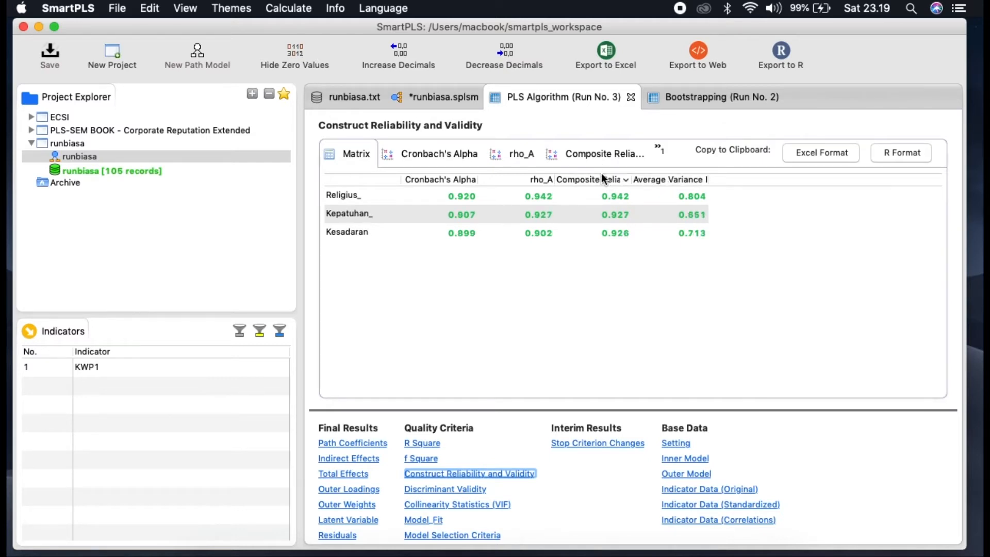
click(425, 96)
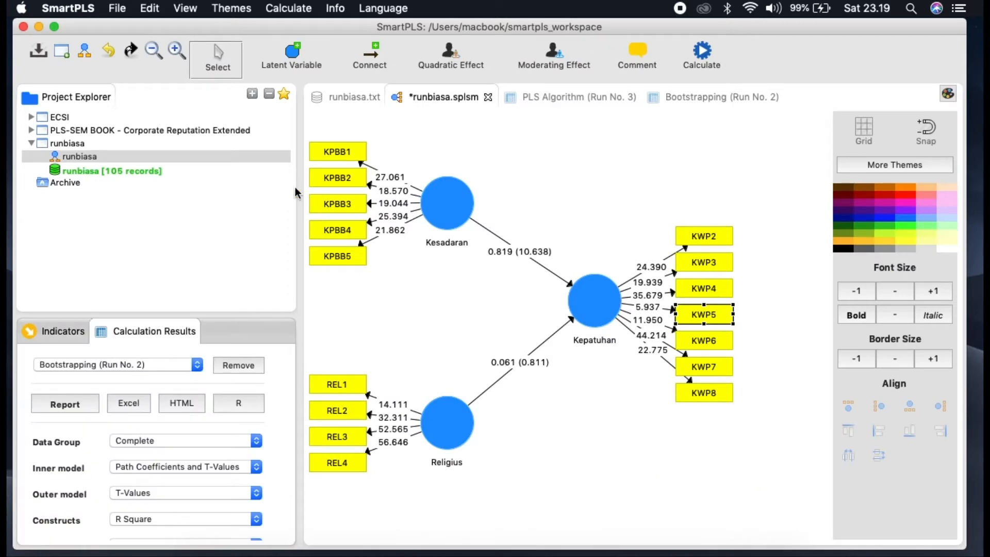
click(162, 238)
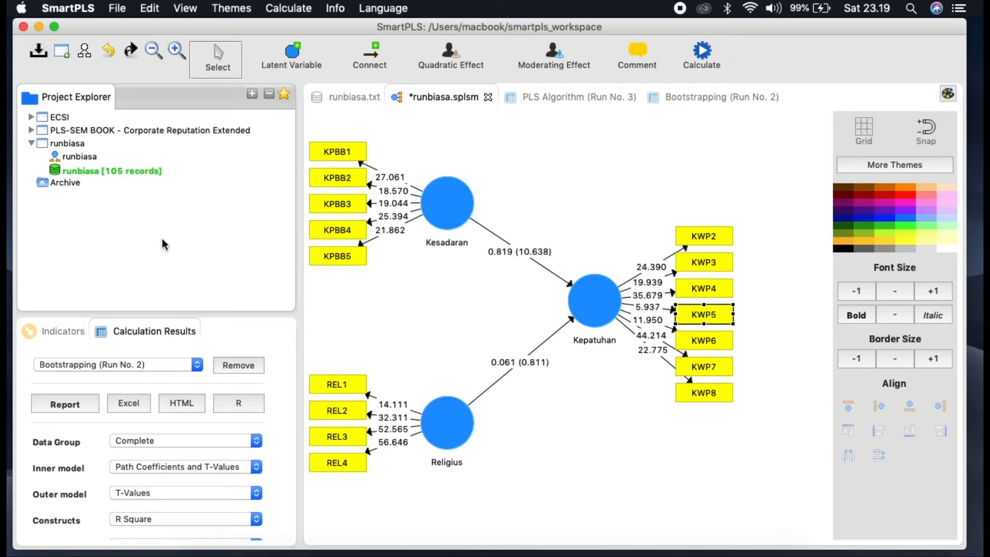
Create a new project named runmoderasi
click(553, 97)
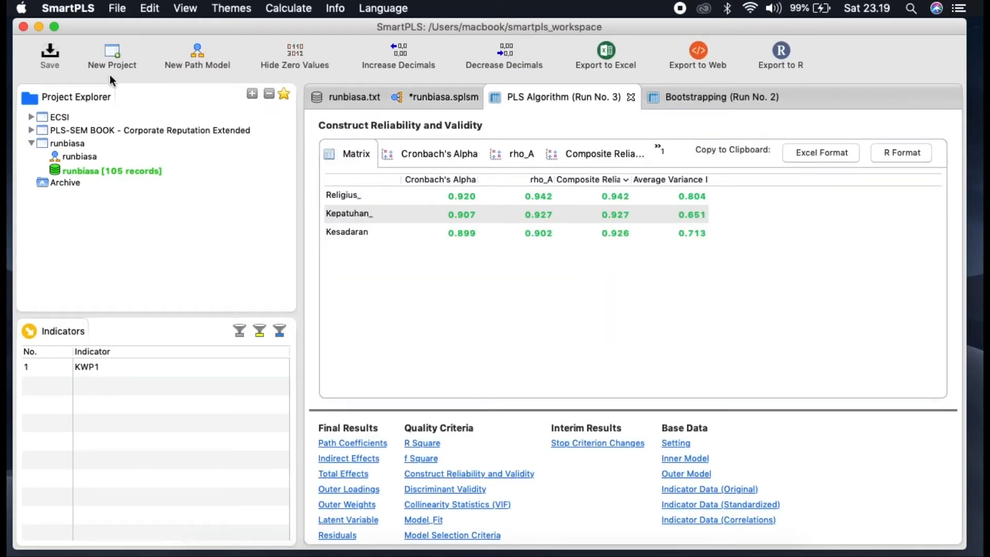
click(117, 55)
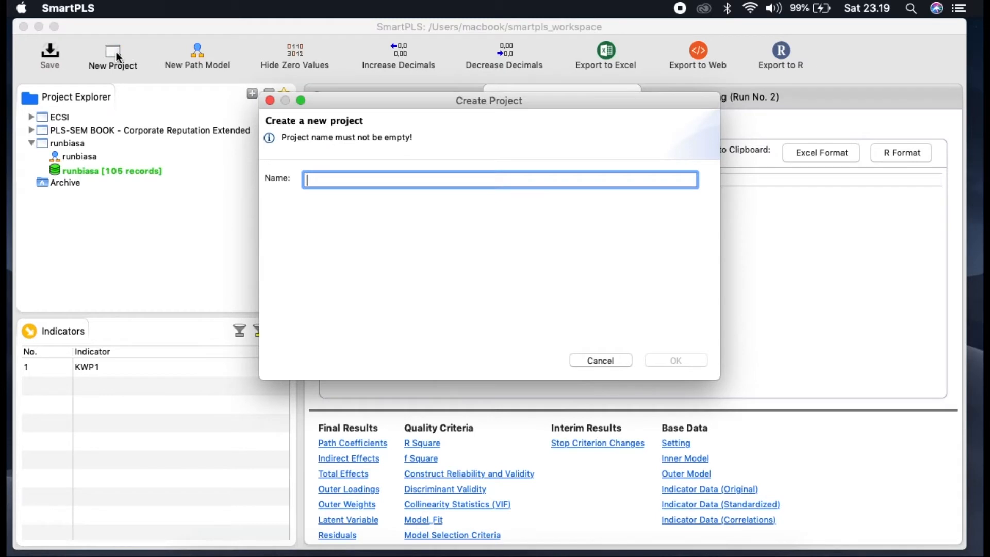
text(runmioderasi)
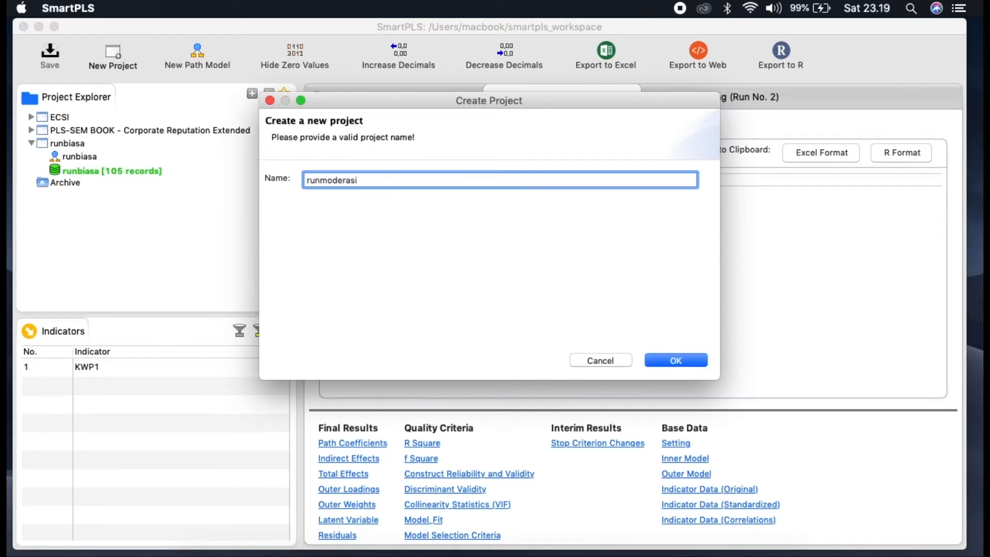
key(Return)
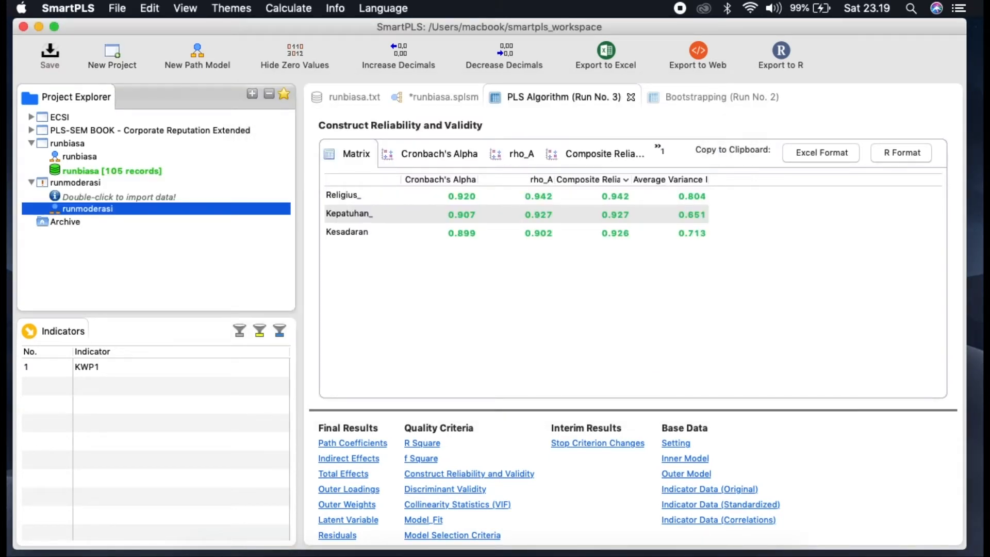
Close both calculation reports, the runbiasa model without saving its changes, and the runbiasa data view
click(631, 97)
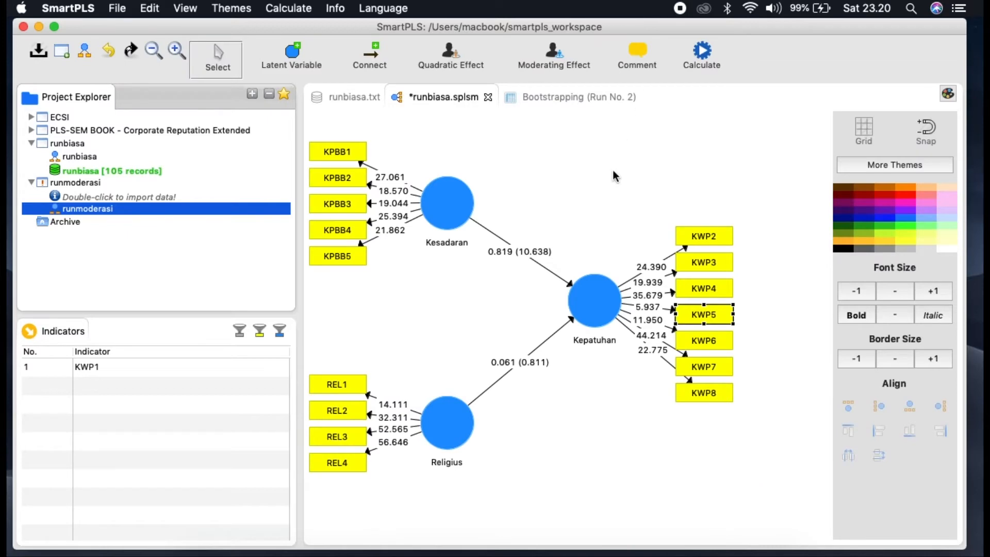
click(631, 97)
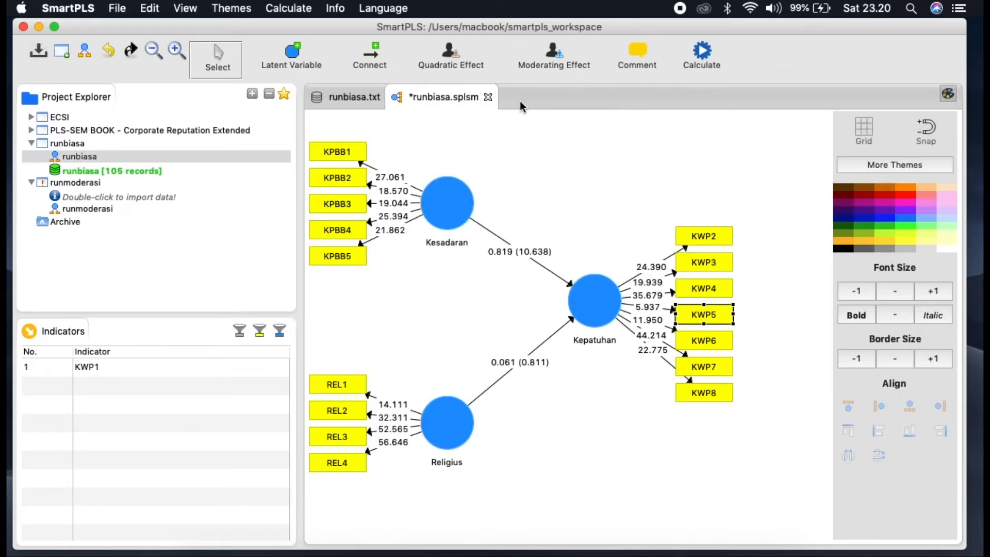
click(488, 97)
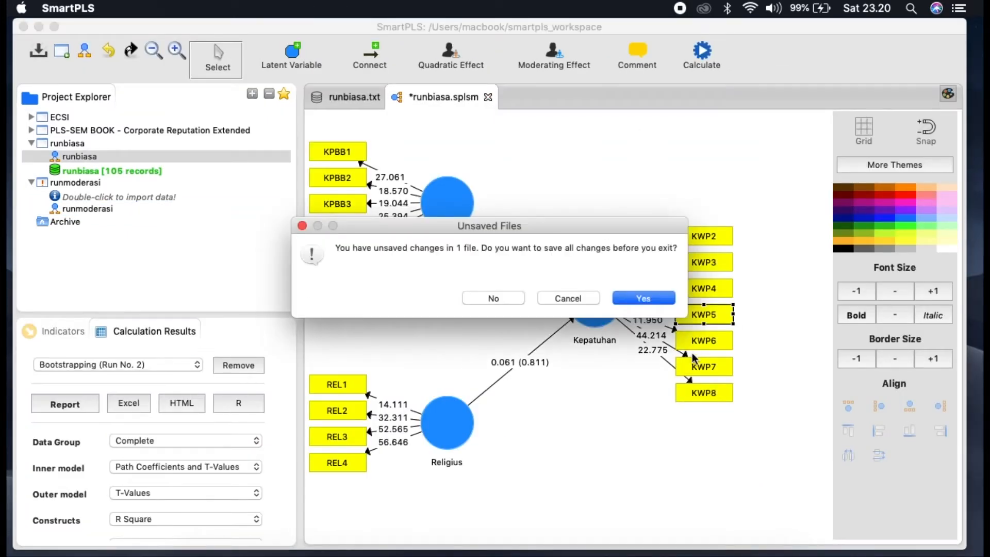
click(509, 296)
click(390, 98)
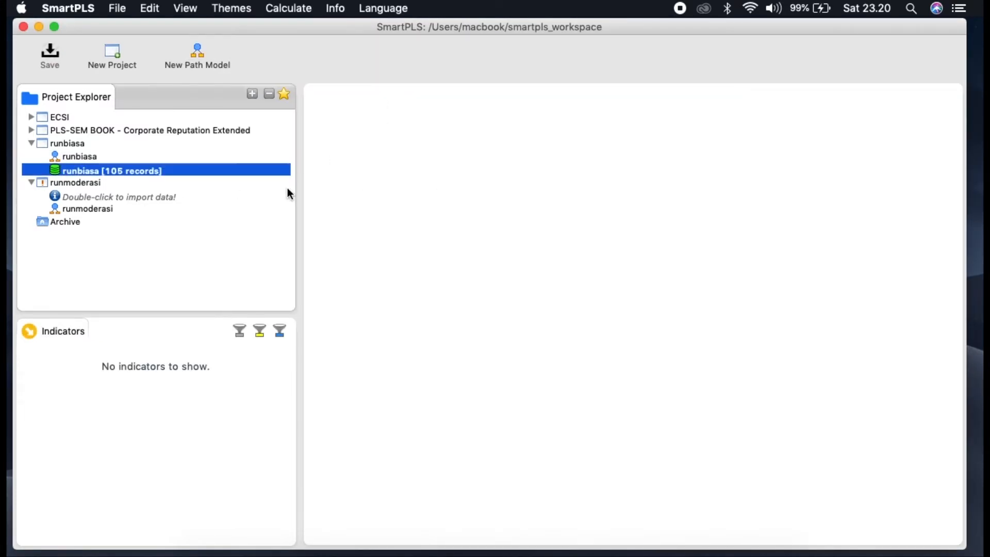
Import the runtrial CSV file from the Desktop into the runmoderasi project under the name runmoderasu
double_click(94, 194)
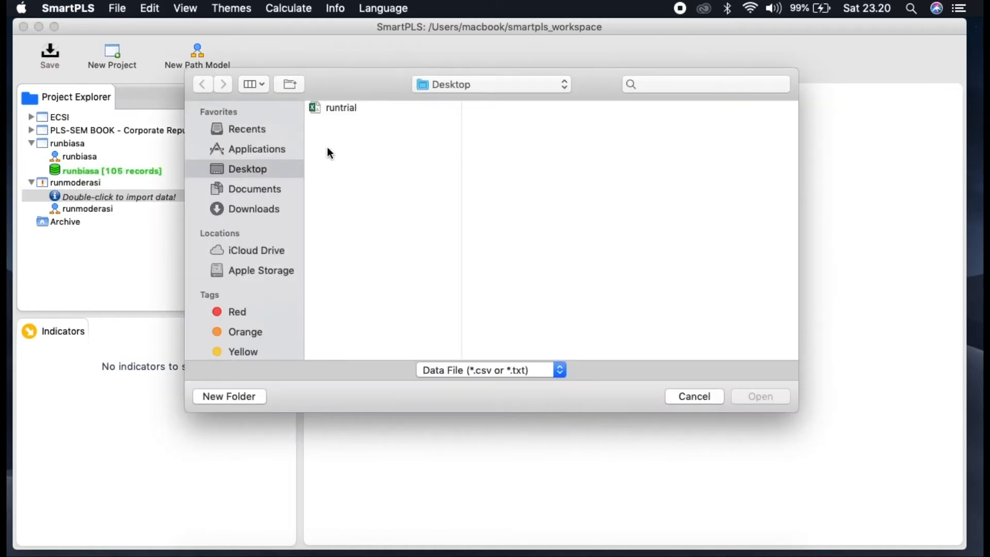
click(347, 103)
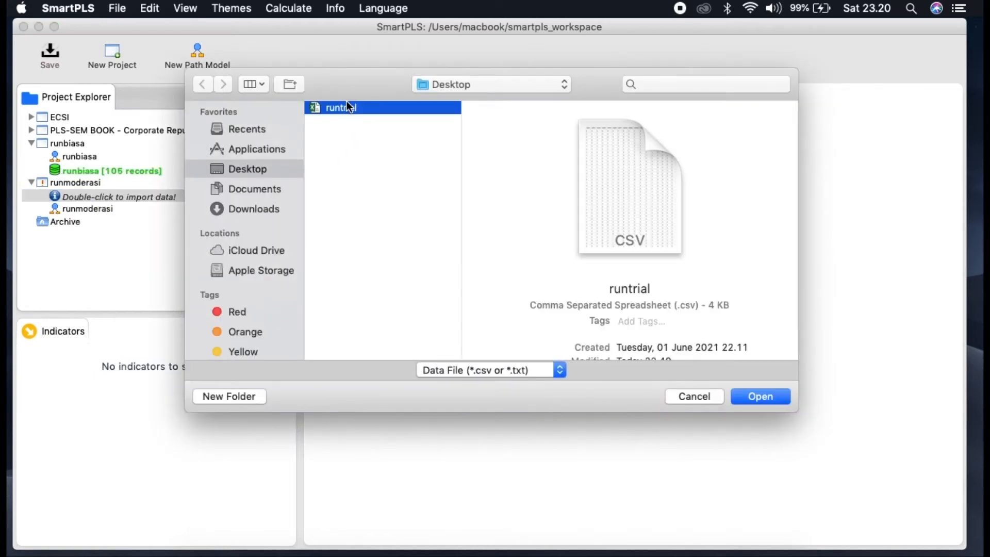
click(751, 398)
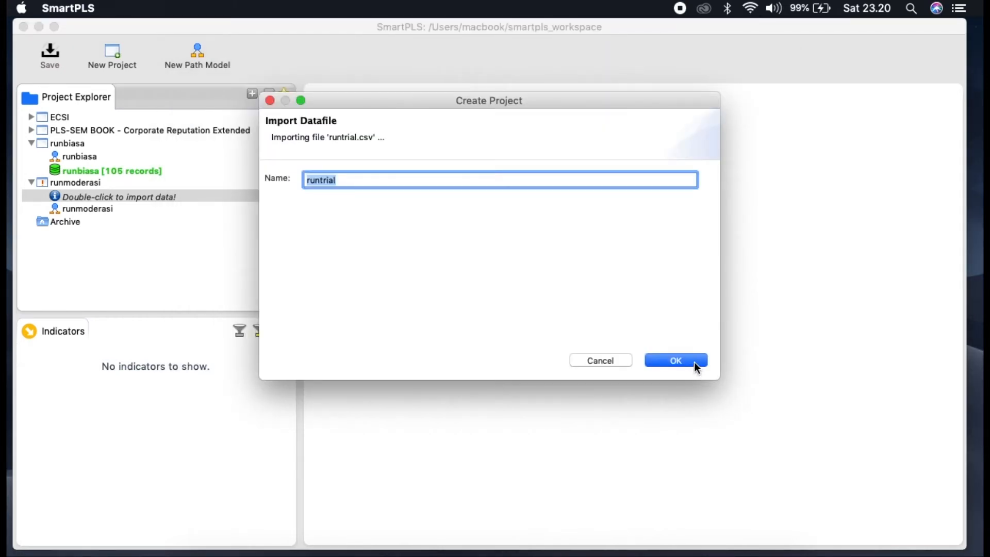
click(363, 180)
key(BackSpace)
key(BackSpace)
key(BackSpace)
key(BackSpace)
key(BackSpace)
text(moderasu)
key(Return)
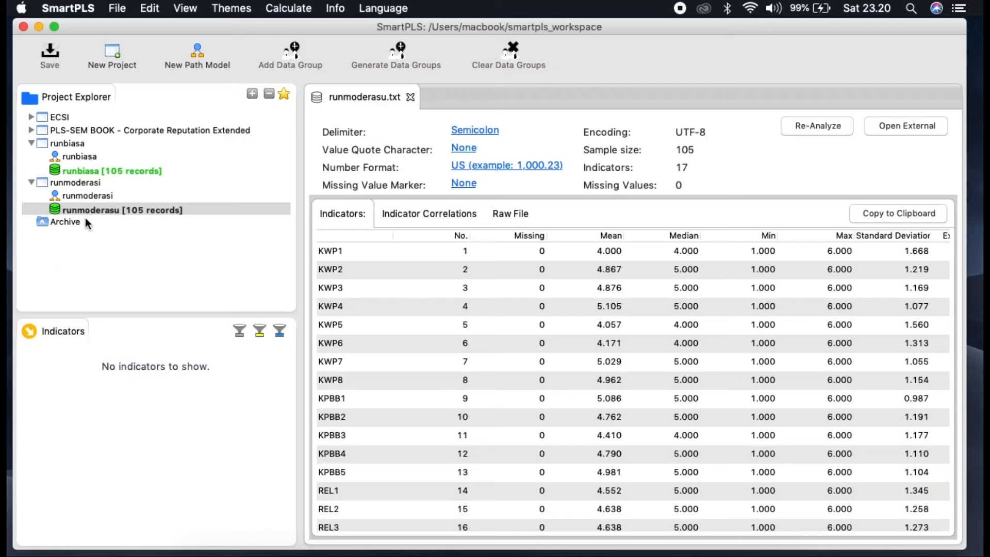
Rename the imported data file as runmoderasi and open it
right_click(106, 211)
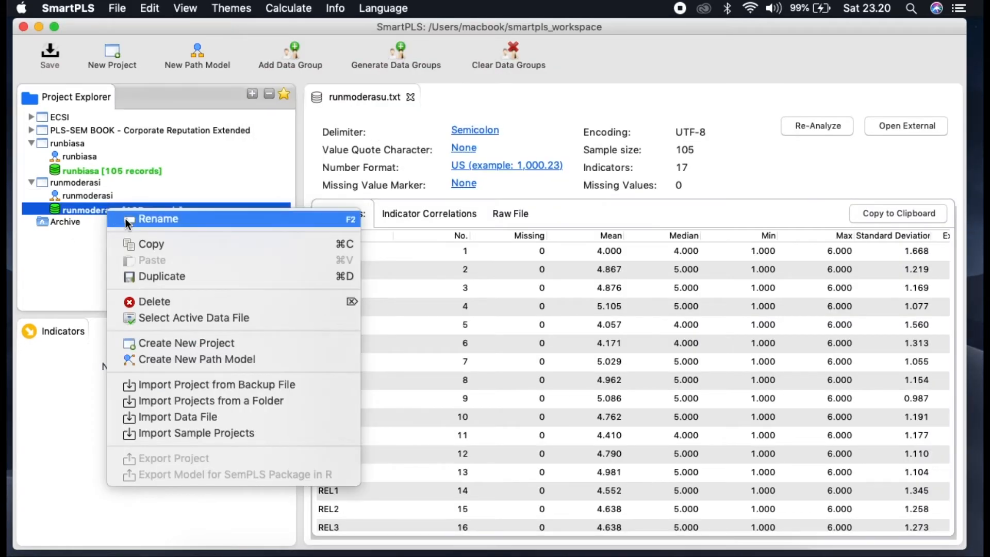
click(125, 218)
key(BackSpace)
text(i)
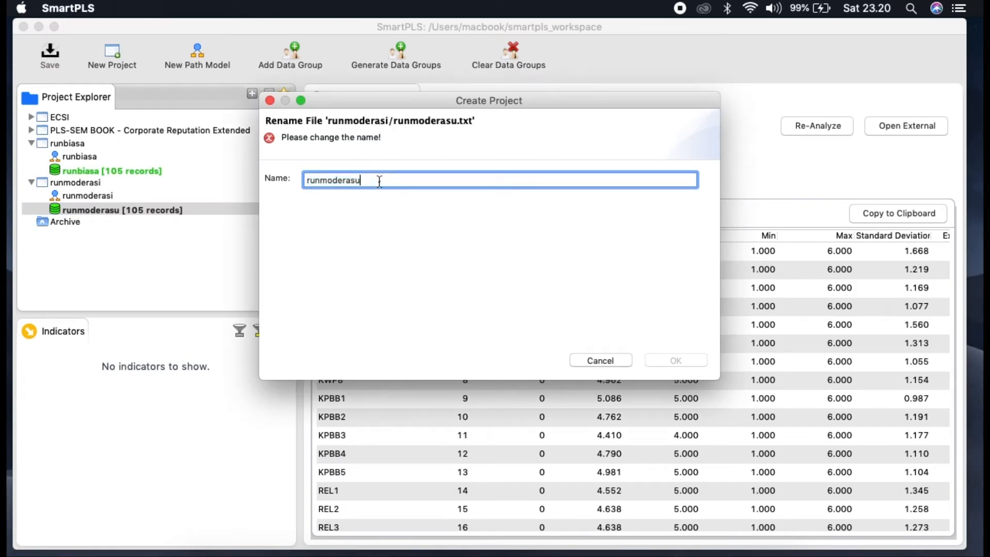
key(Return)
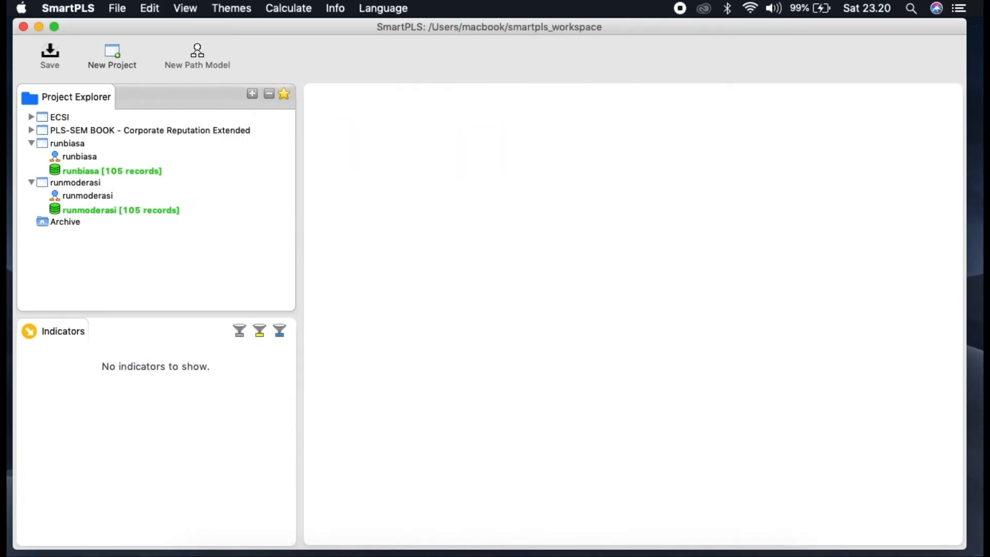
click(124, 401)
click(87, 209)
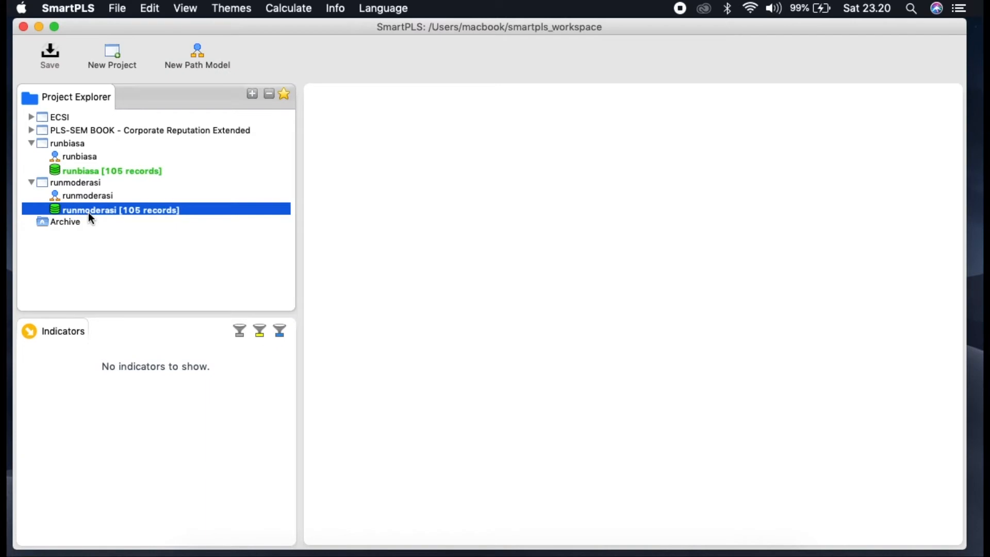
double_click(88, 210)
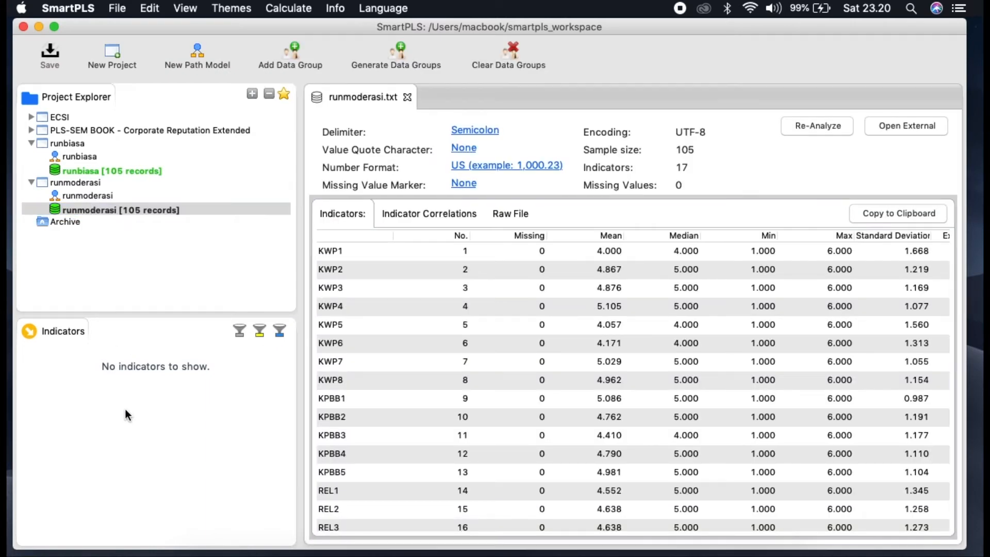
Open the runmoderasi path model and place a latent variable with indicators KWP1 to KWP8 on the canvas's right side
double_click(78, 194)
click(108, 367)
key(shift+Down)
key(shift+Down)
key(shift+Down)
key(shift+Down)
key(shift+Down)
key(shift+Down)
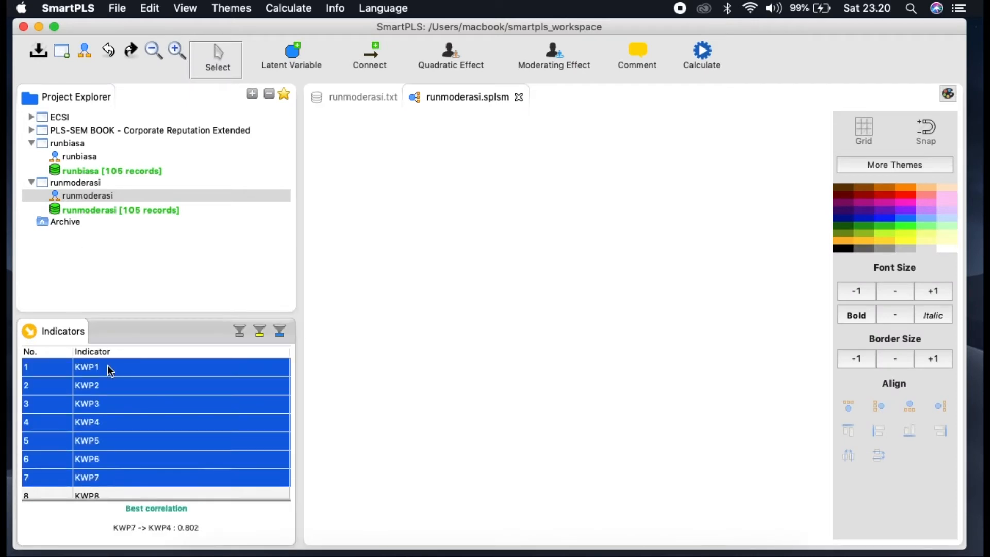
key(shift+Down)
drag(96, 438, 707, 307)
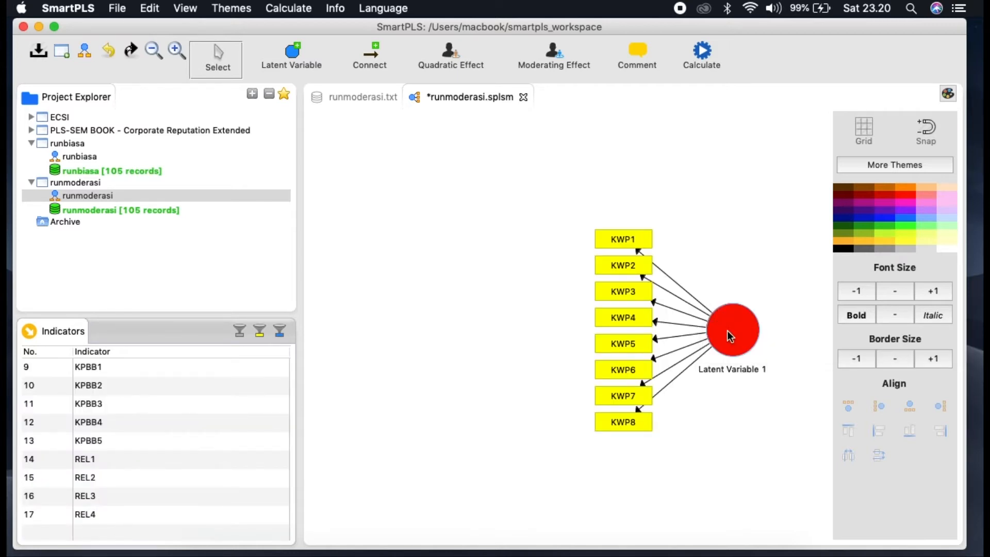
Align the KWP indicators to the right of their latent variable and move the construct left so all indicators fit on the canvas
right_click(730, 335)
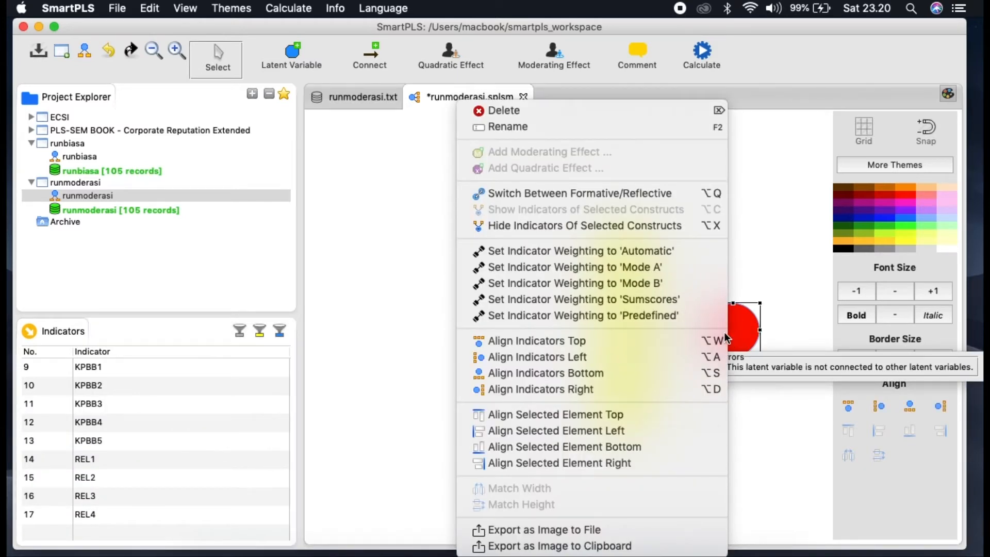
click(634, 395)
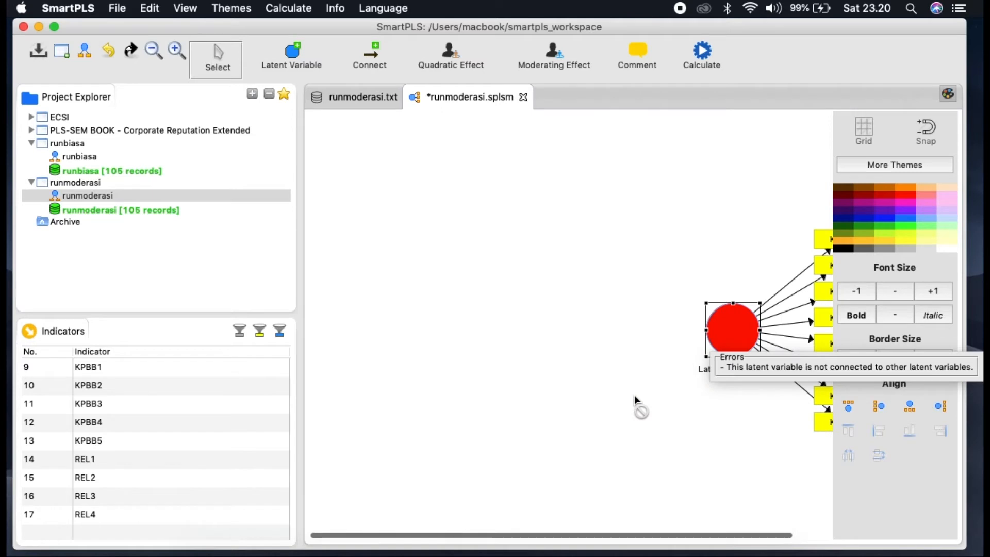
drag(733, 329, 670, 308)
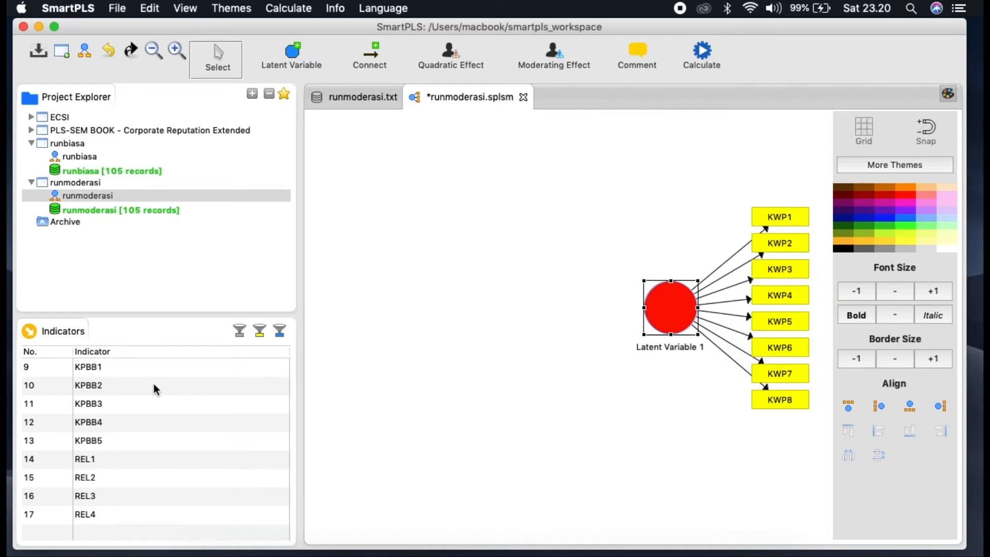
Place a second latent variable with indicators KPBB1 to KPBB5 in the canvas's upper left area
click(100, 369)
key(shift+Down)
key(shift+Down)
key(shift+Down)
key(shift+Down)
drag(101, 372, 468, 198)
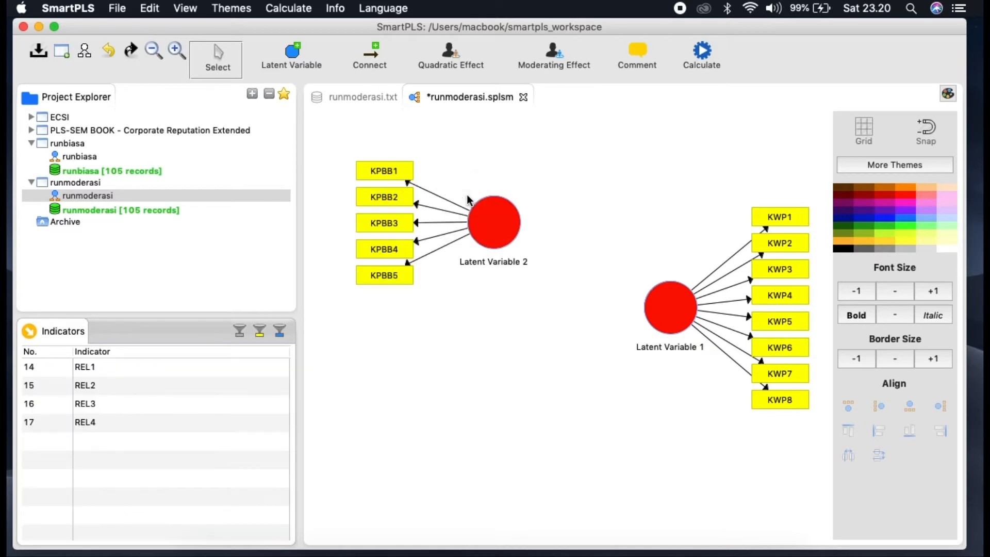
Place a third latent variable with indicators REL1 to REL4 below the KPBB construct
click(111, 369)
key(shift+Down)
key(shift+Down)
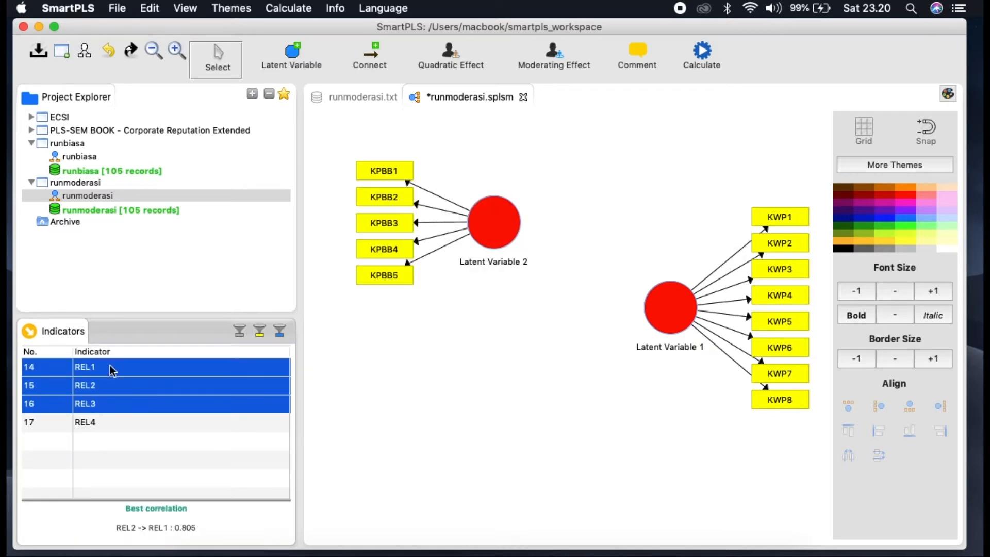
key(shift+Down)
drag(115, 399, 492, 414)
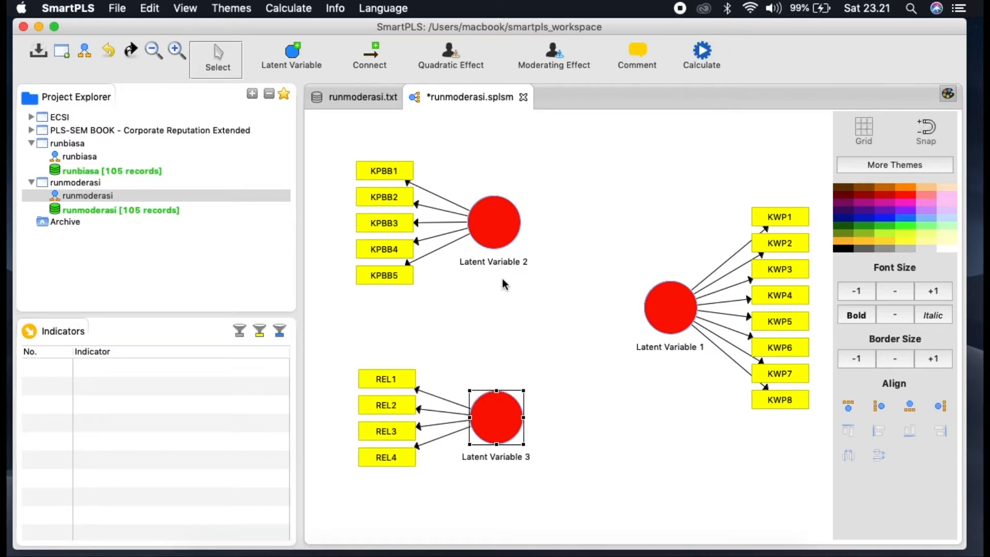
Rename the latent variable with the KPBB indicators as kesadaran
click(504, 262)
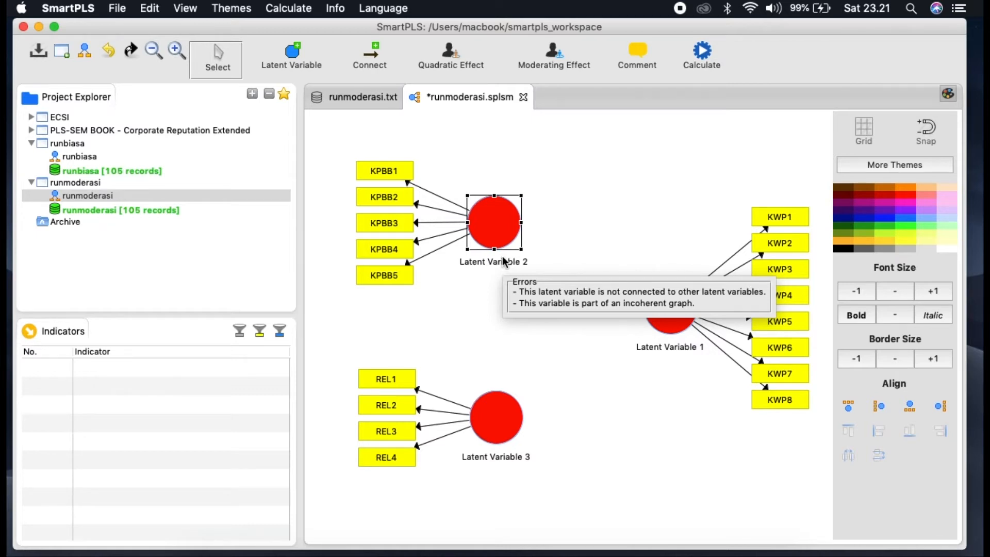
right_click(504, 262)
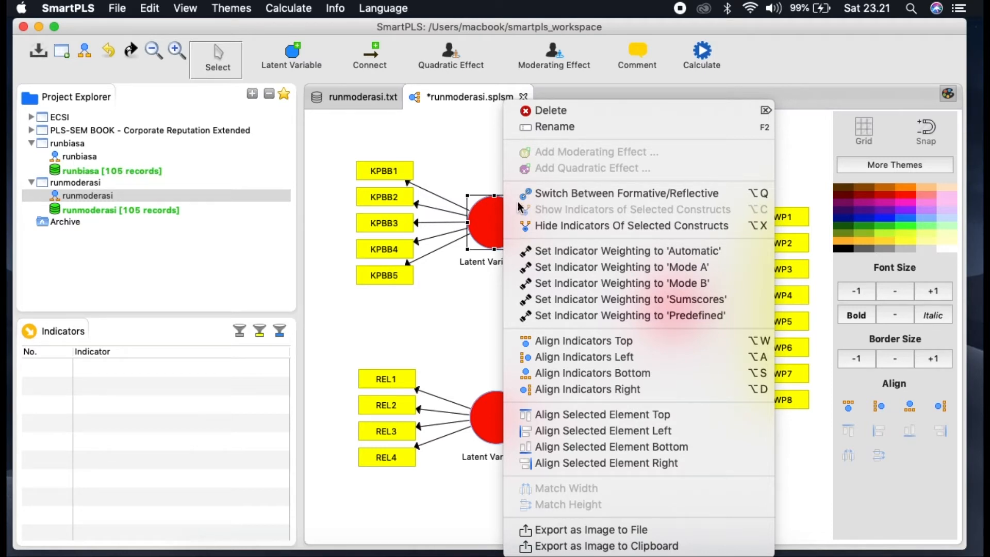
click(534, 128)
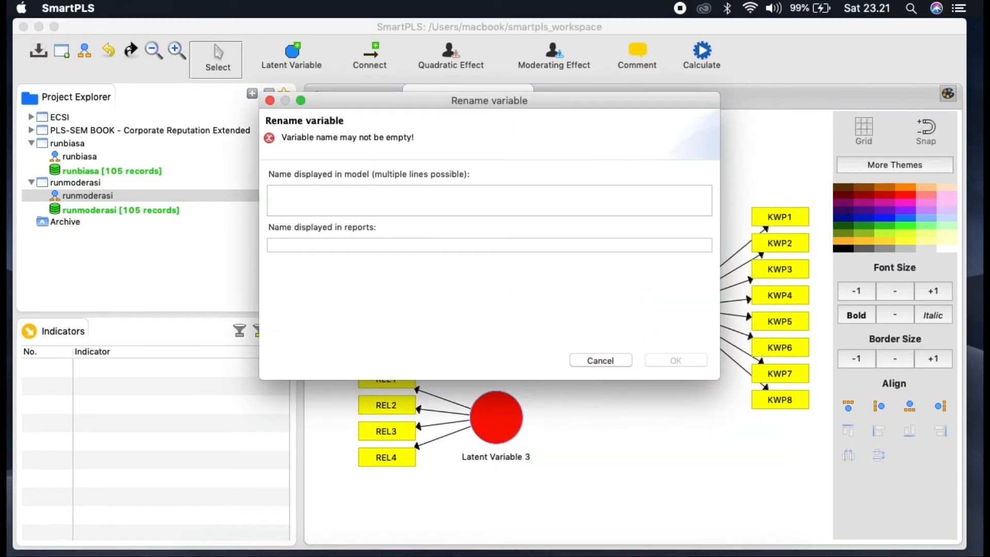
text(kesadaran)
key(Return)
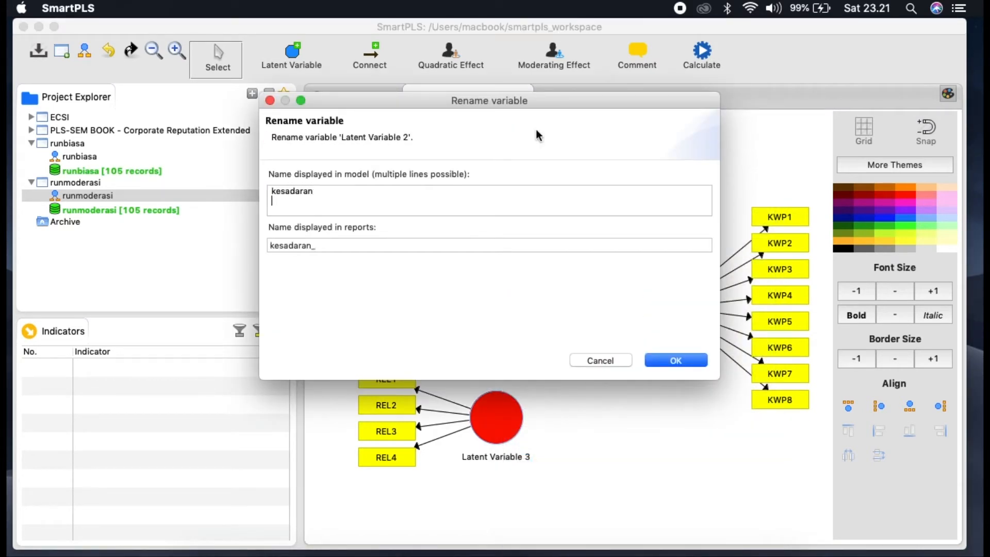
click(677, 360)
Rename the latent variable with the REL indicators as religius
click(503, 453)
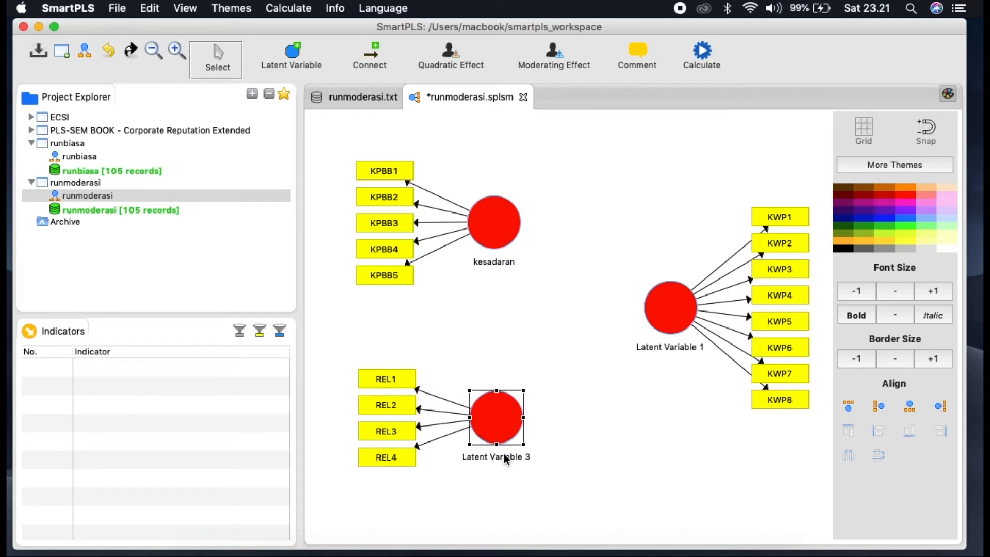
right_click(504, 453)
click(565, 126)
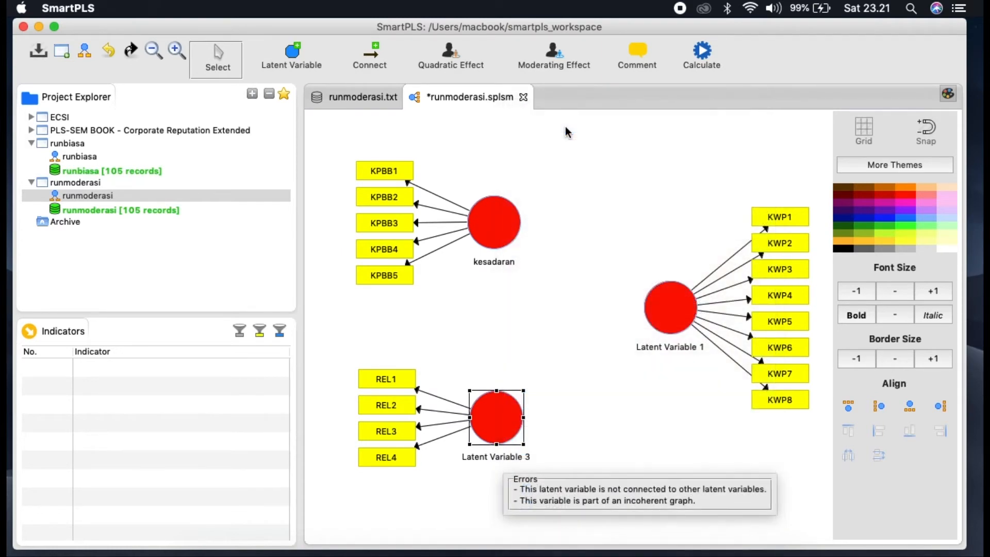
key(BackSpace)
text(religius)
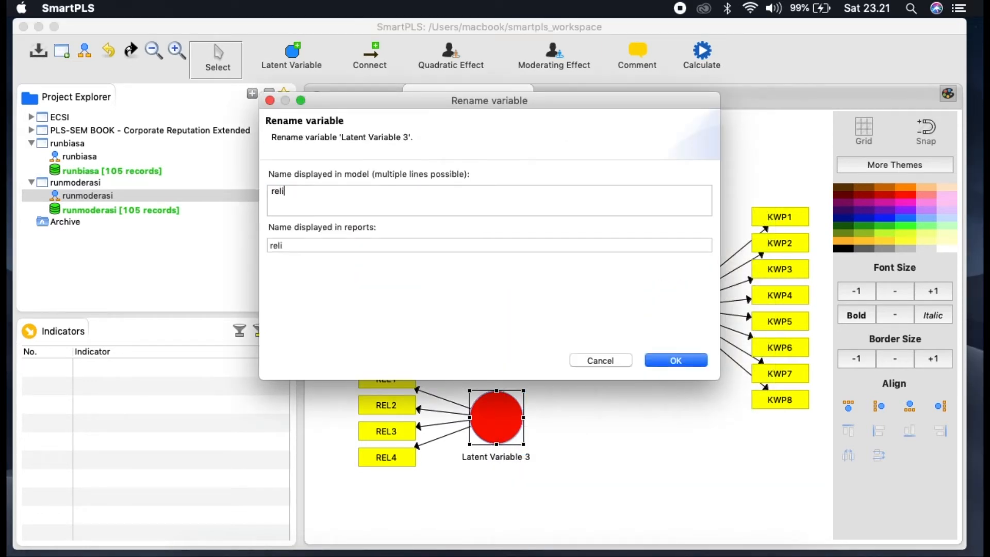
click(666, 357)
Rename the latent variable with the KWP indicators as kepatuhan
click(685, 351)
right_click(686, 351)
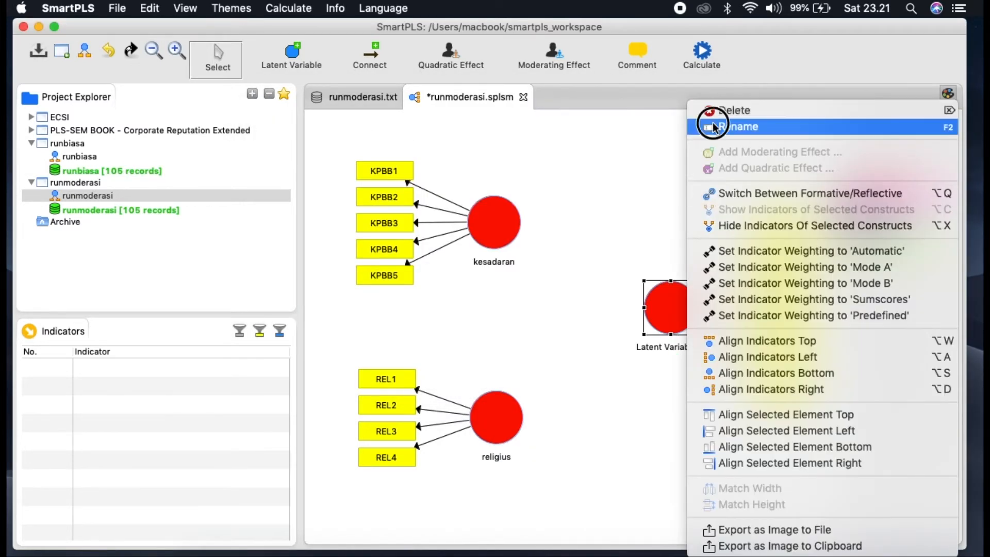
click(710, 126)
text(kepatuhan)
key(Return)
click(676, 359)
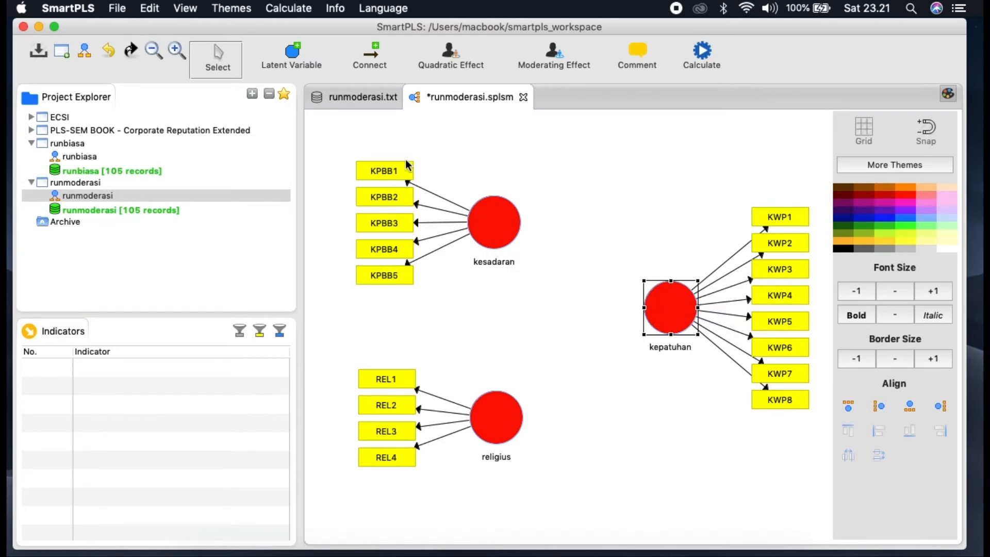
Connect kesadaran to kepatuhan and religius to kepatuhan with structural paths
click(372, 49)
click(503, 229)
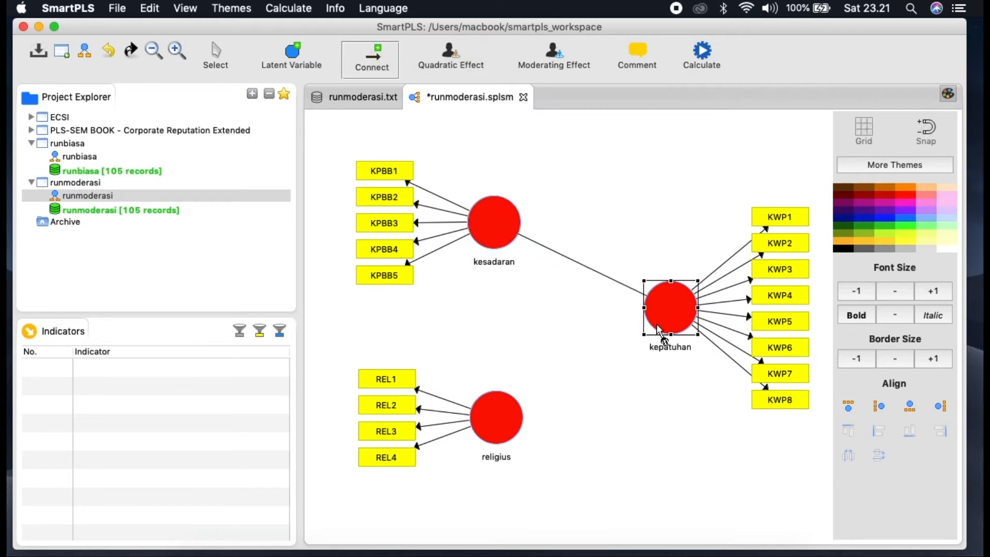
click(668, 313)
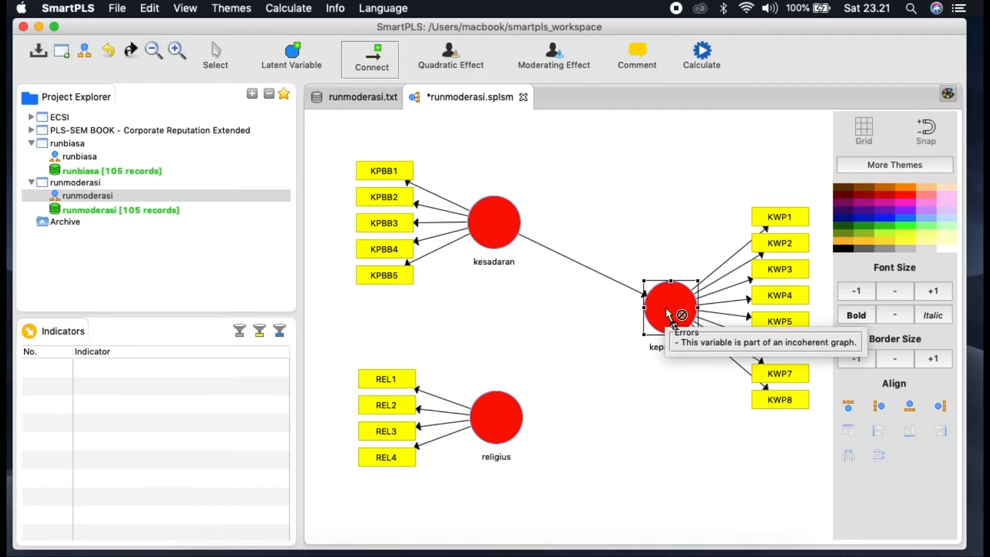
click(500, 428)
click(672, 324)
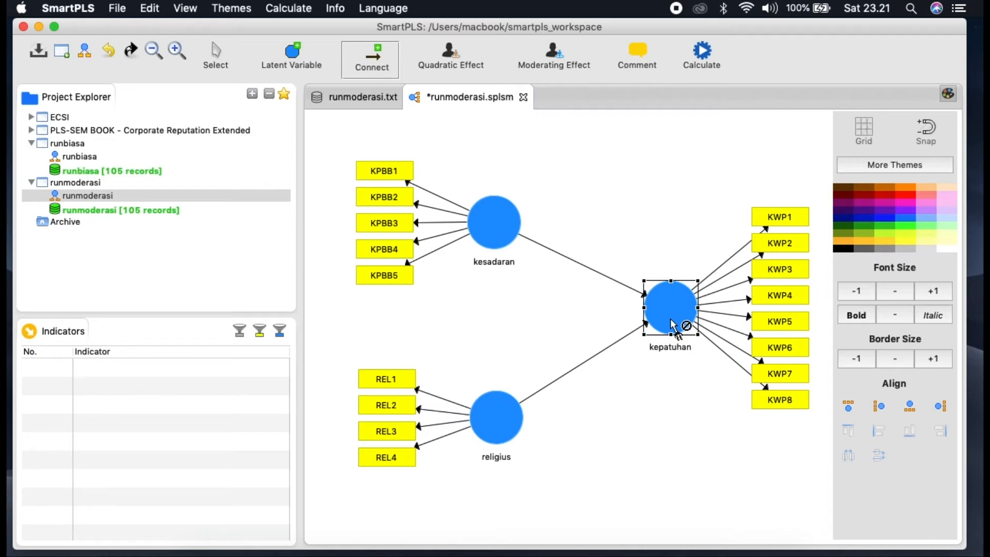
Add a moderating effect on kepatuhan with religius as moderator and kesadaran as independent variable, keeping the Two Stage method
right_click(672, 324)
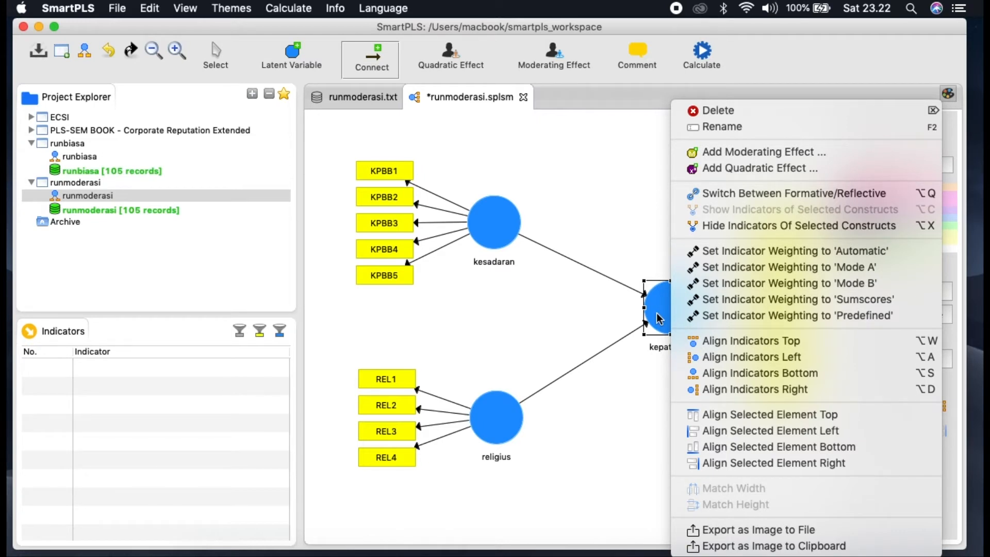
click(754, 154)
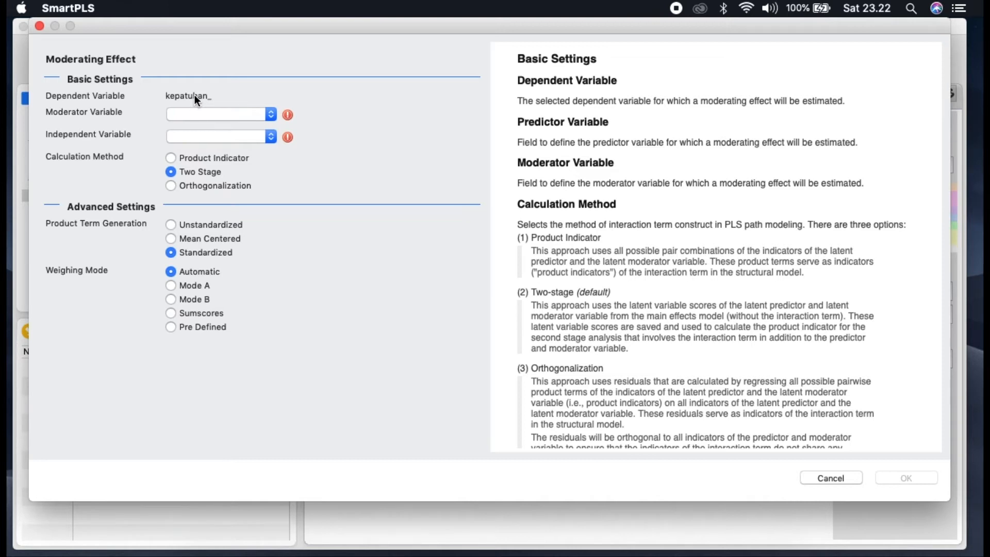
click(256, 116)
click(248, 126)
click(246, 137)
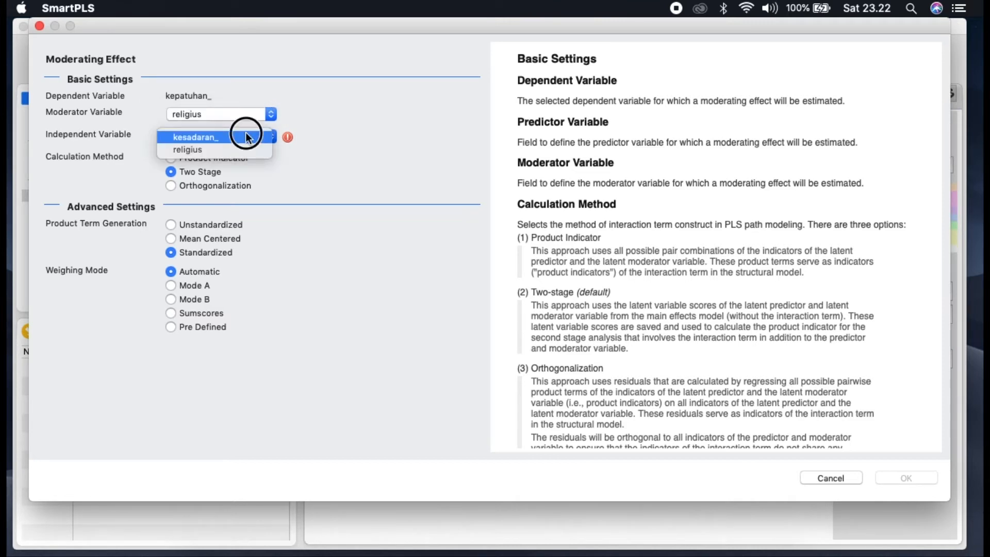
click(246, 135)
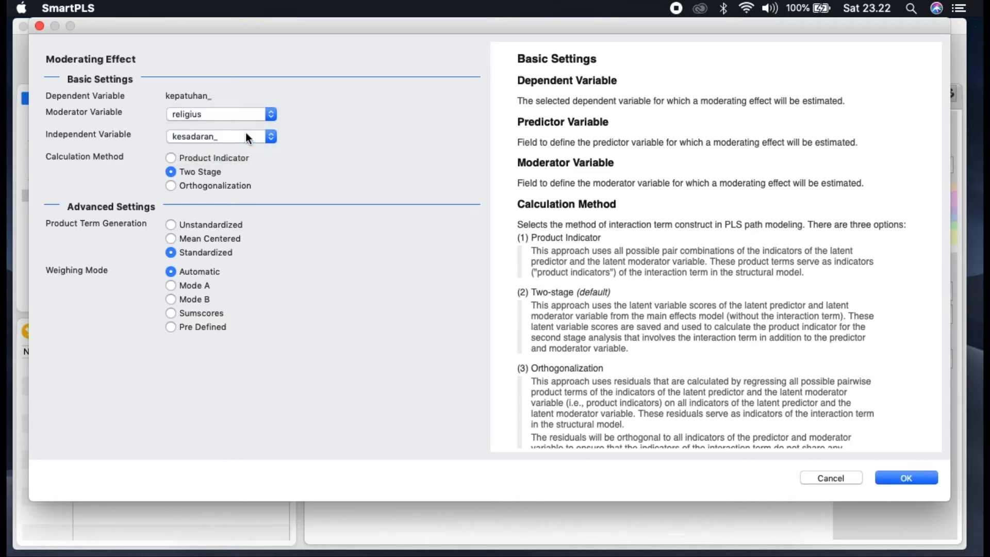
click(911, 477)
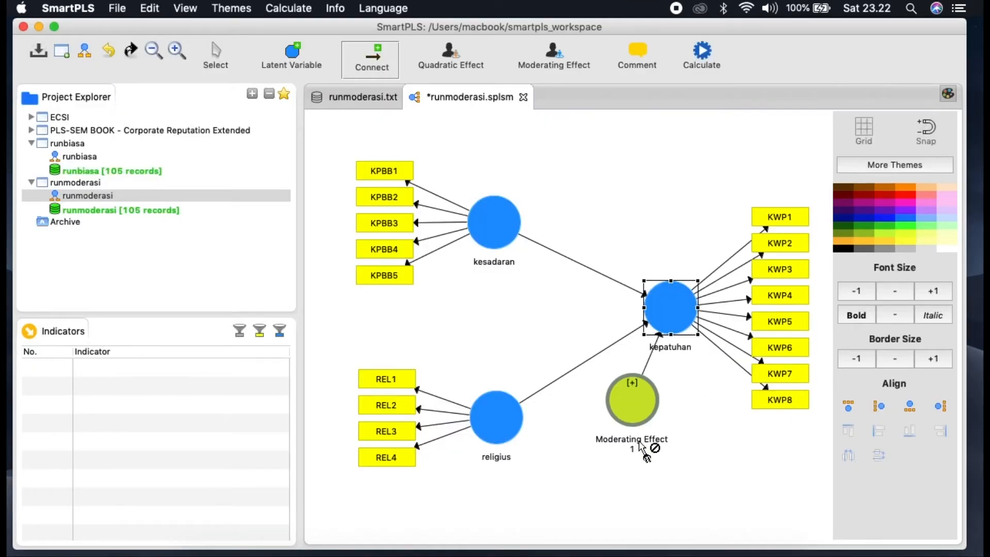
Try to rename the green moderating effect construct as religius*kesadaran
right_click(642, 443)
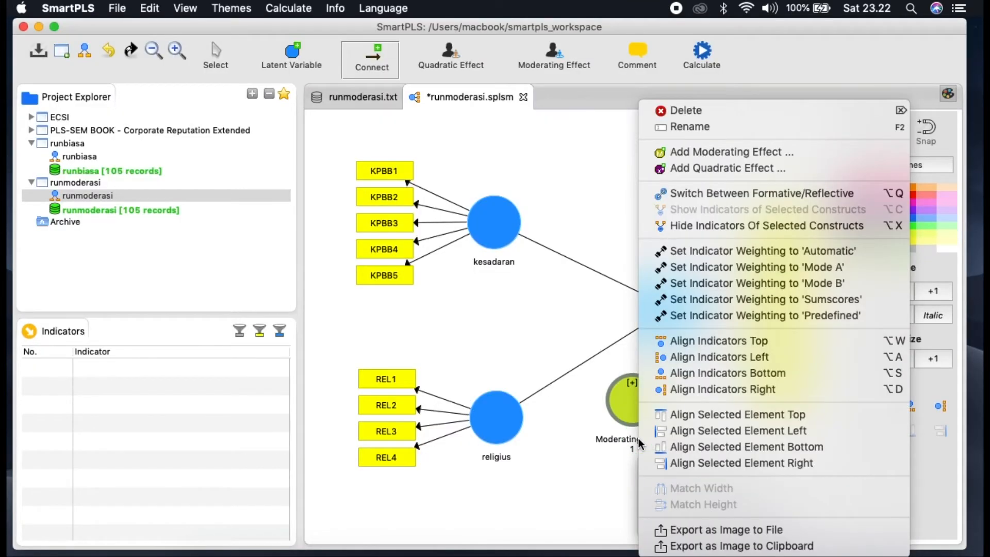
click(681, 129)
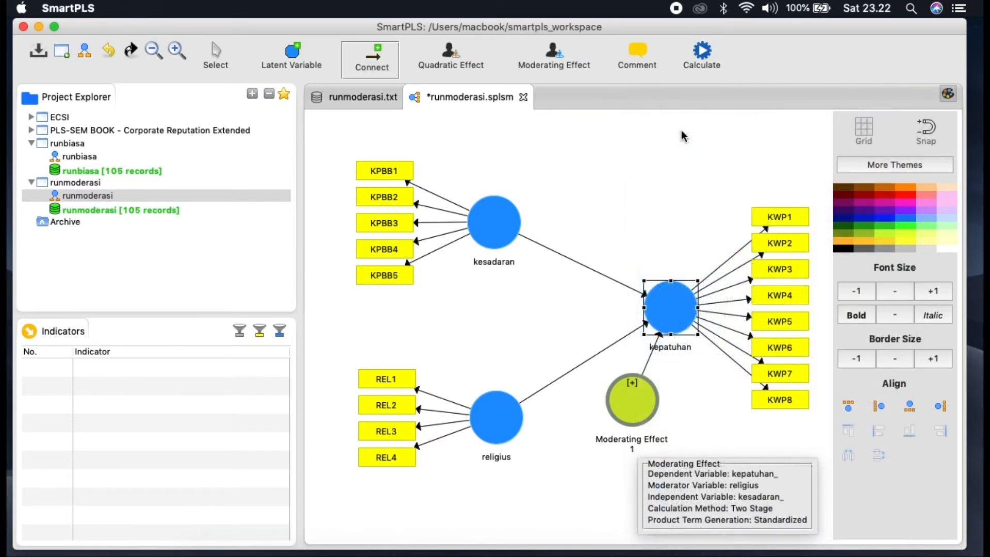
key(BackSpace)
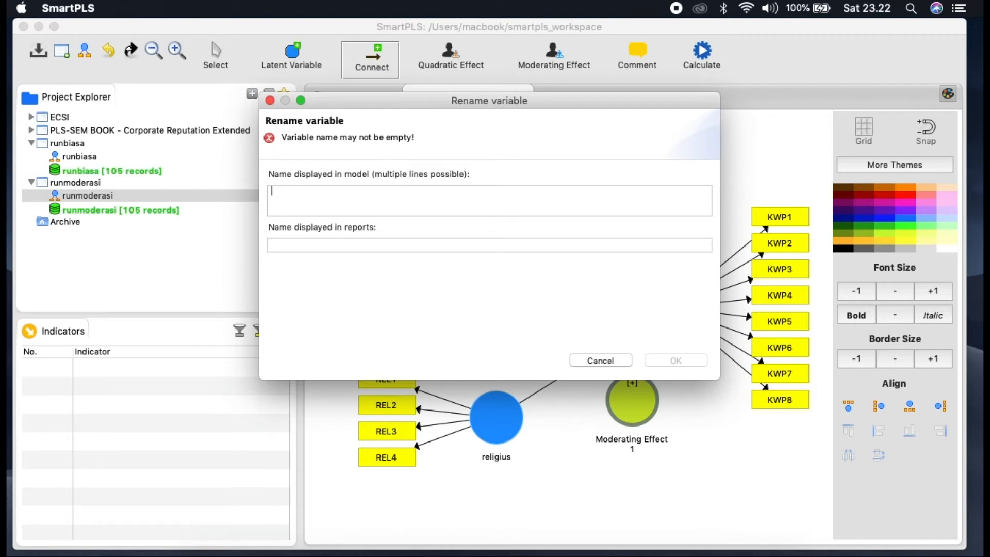
text(re)
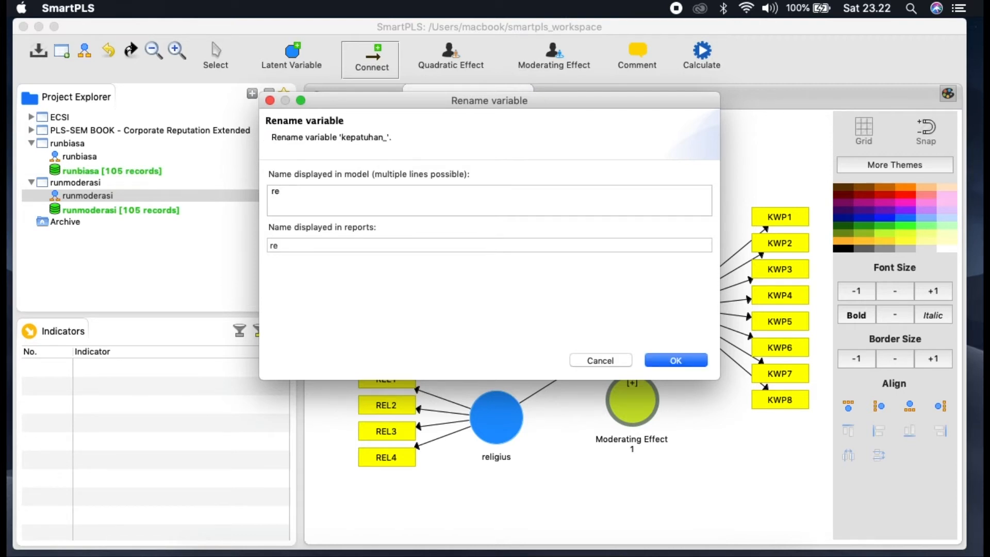
text(ligius*kesadaran)
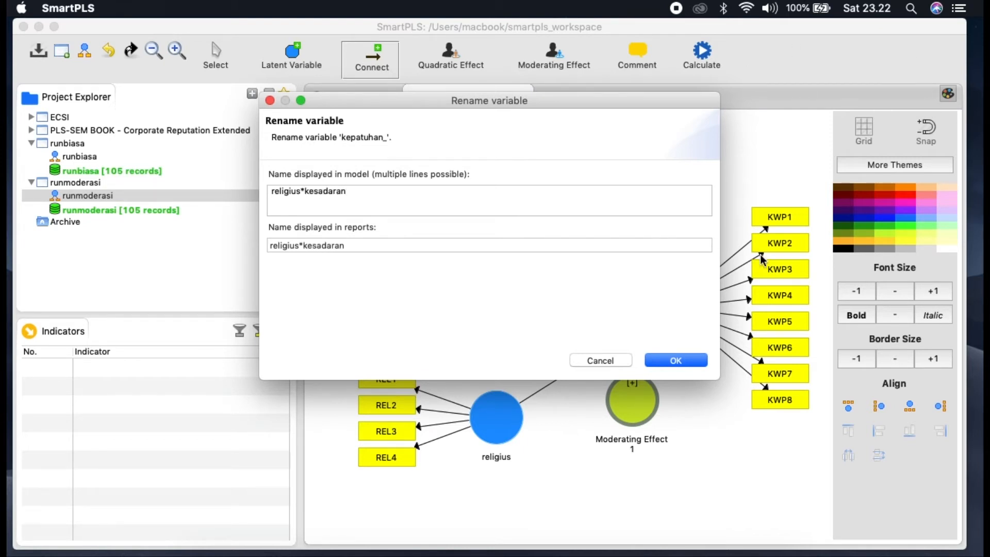
click(686, 360)
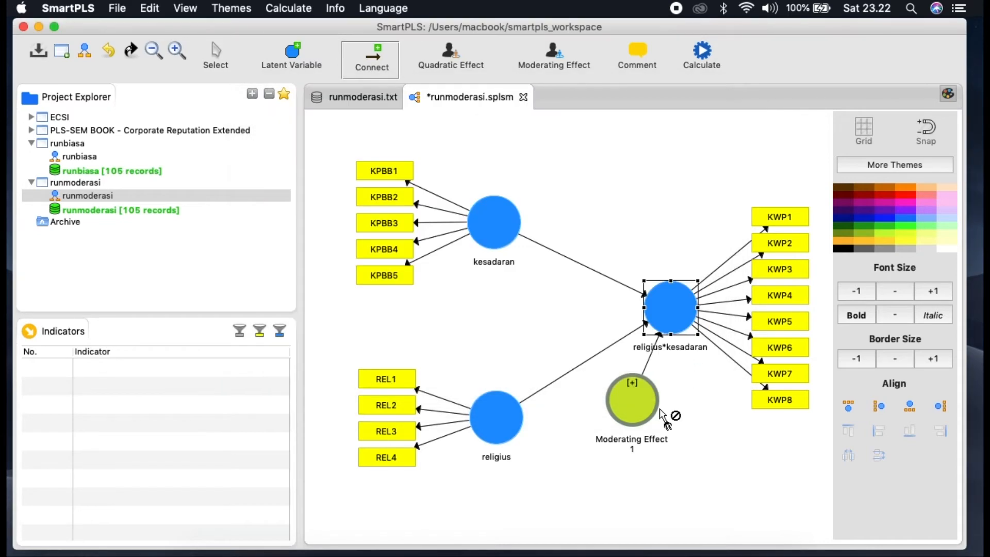
Rename the latent variable with the KWP indicators back to kepatuhan
right_click(680, 333)
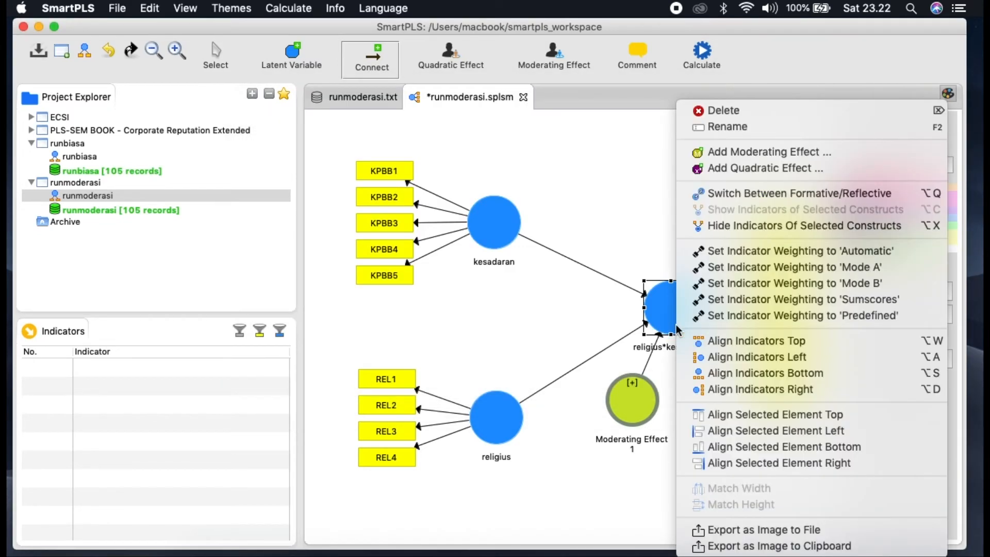
click(715, 132)
key(BackSpace)
text(kepoatuh)
key(BackSpace)
key(BackSpace)
key(BackSpace)
key(BackSpace)
key(BackSpace)
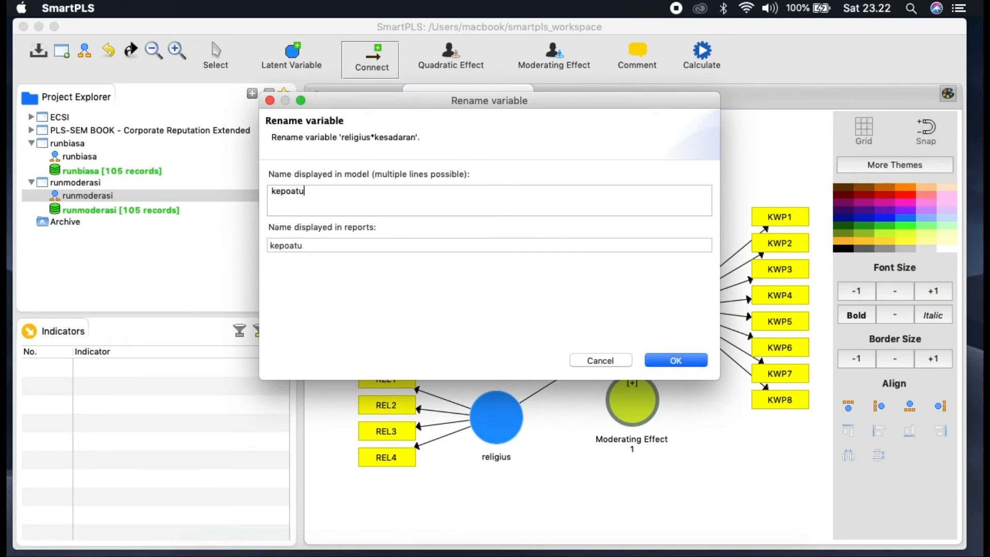
text(atuhan)
click(664, 358)
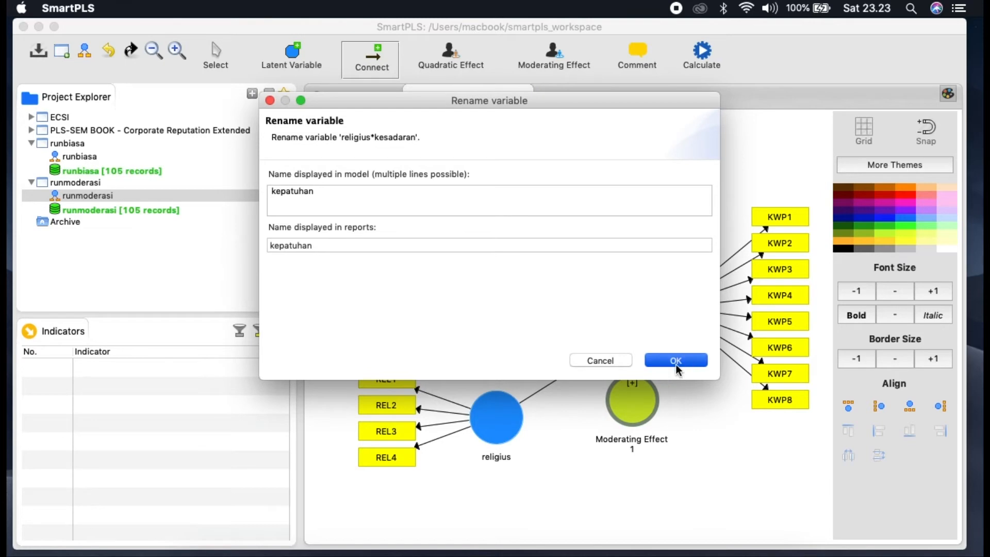
click(676, 364)
Try to rename the green moderating effect construct as rel*kepatuhan
right_click(637, 416)
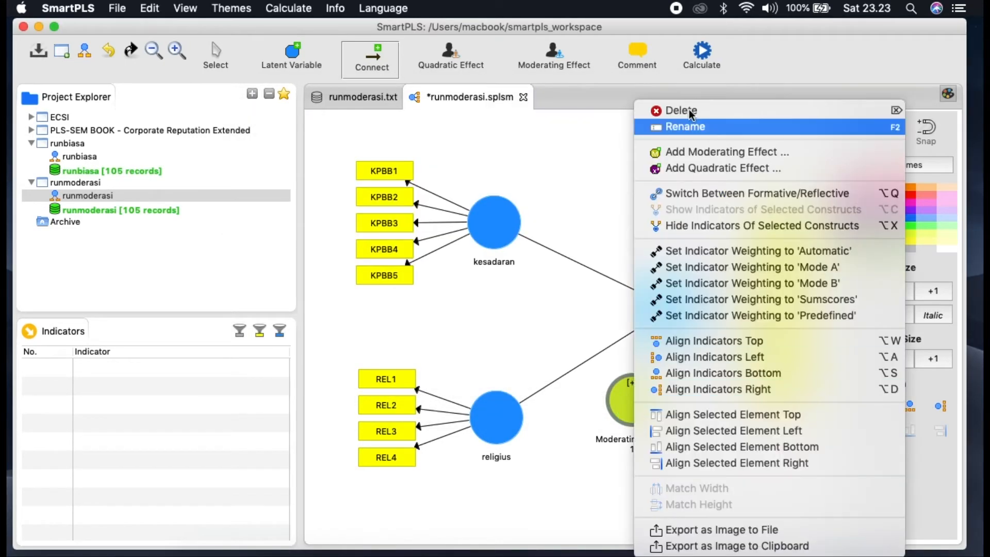
click(689, 128)
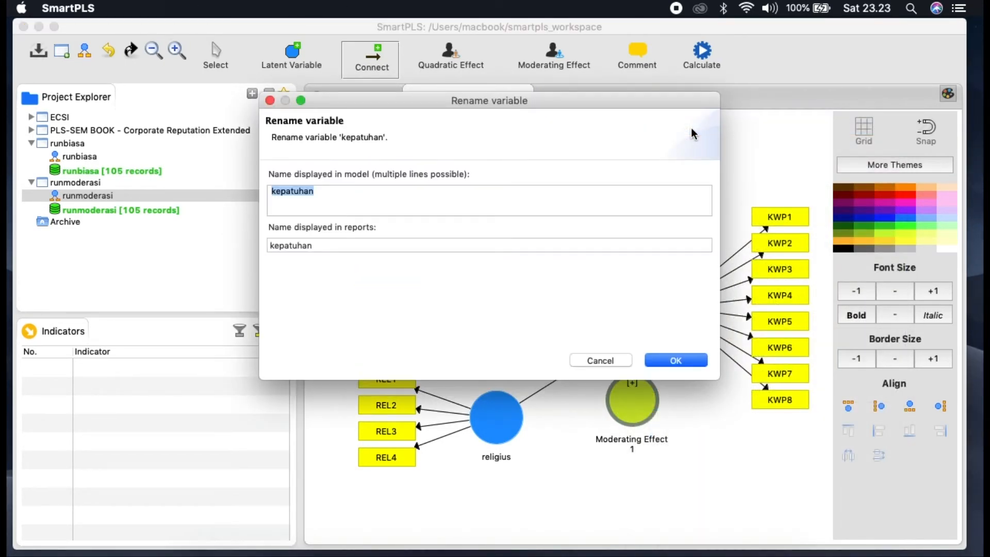
text(r)
key(BackSpace)
text(rel)
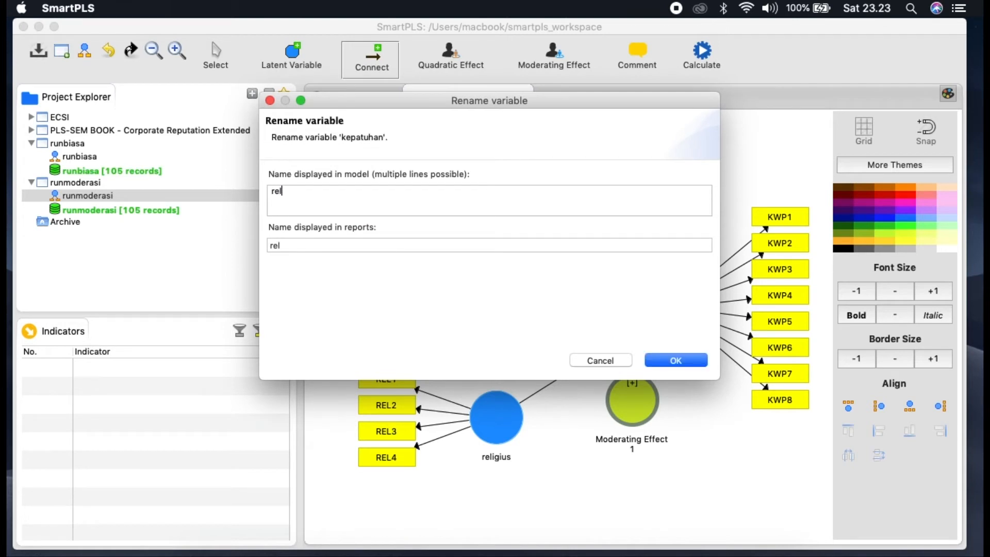
text(*keoatuhan)
key(BackSpace)
key(BackSpace)
key(BackSpace)
key(BackSpace)
key(BackSpace)
key(BackSpace)
key(BackSpace)
text(patuhan)
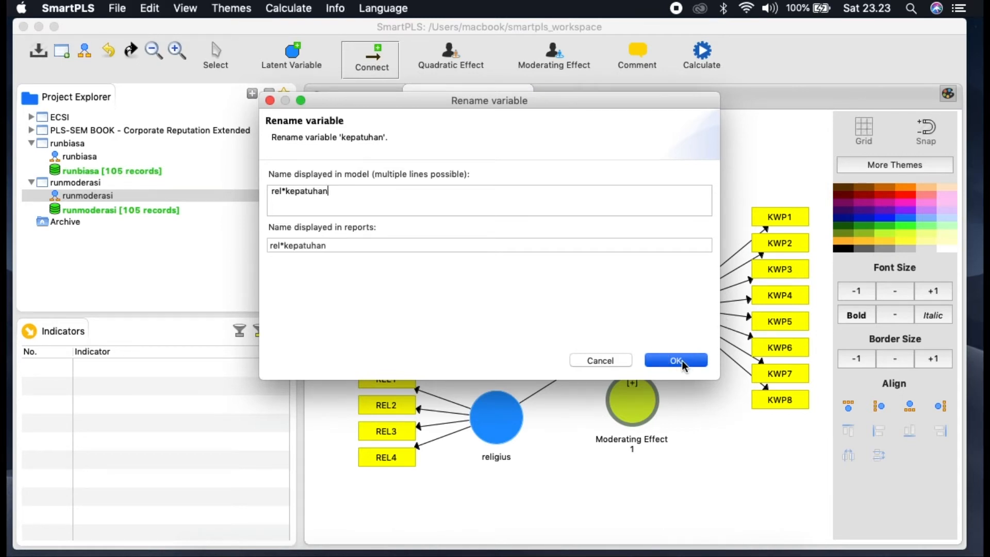
click(676, 361)
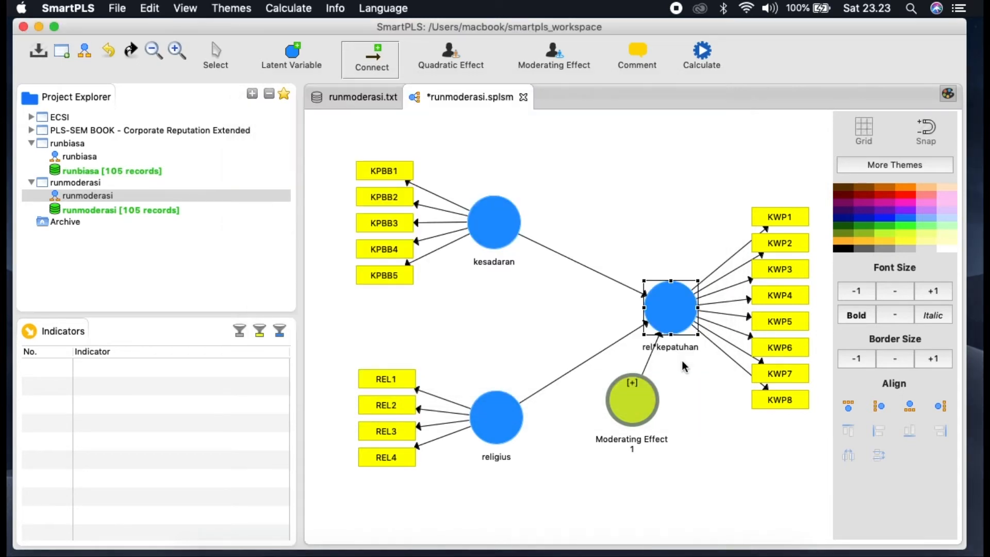
Correct the name of the construct with the KWP indicators to Kepatuhan
right_click(675, 326)
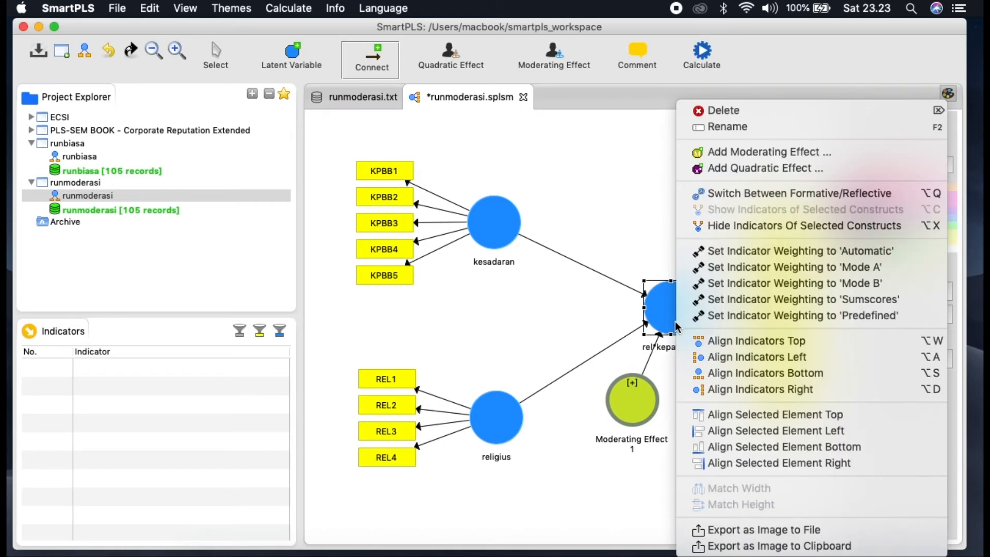
click(727, 122)
text(K)
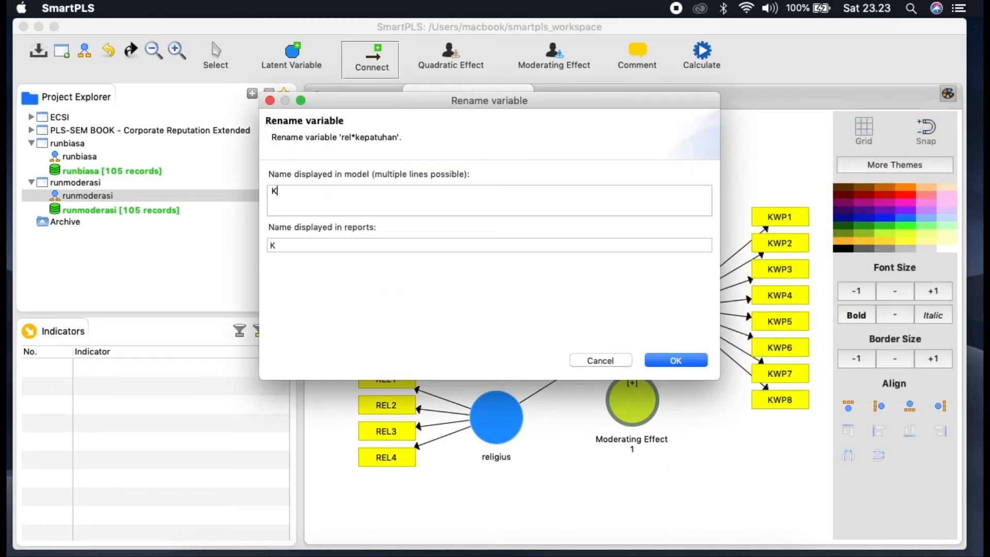
text(epayuhan)
key(BackSpace)
key(BackSpace)
key(BackSpace)
key(BackSpace)
key(BackSpace)
text(tuhan)
click(703, 361)
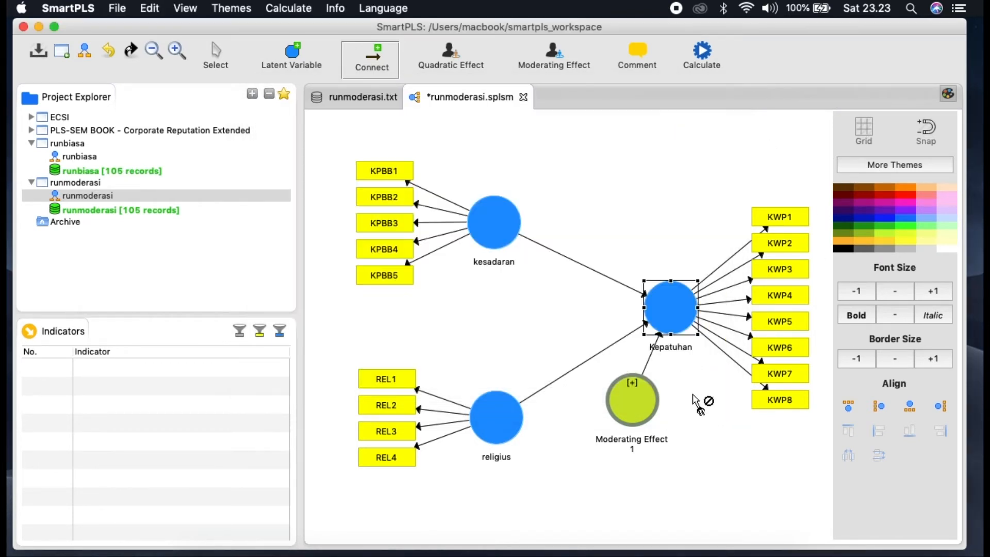
Rename the green moderating effect construct as rel*kesadaran
key(Escape)
right_click(625, 398)
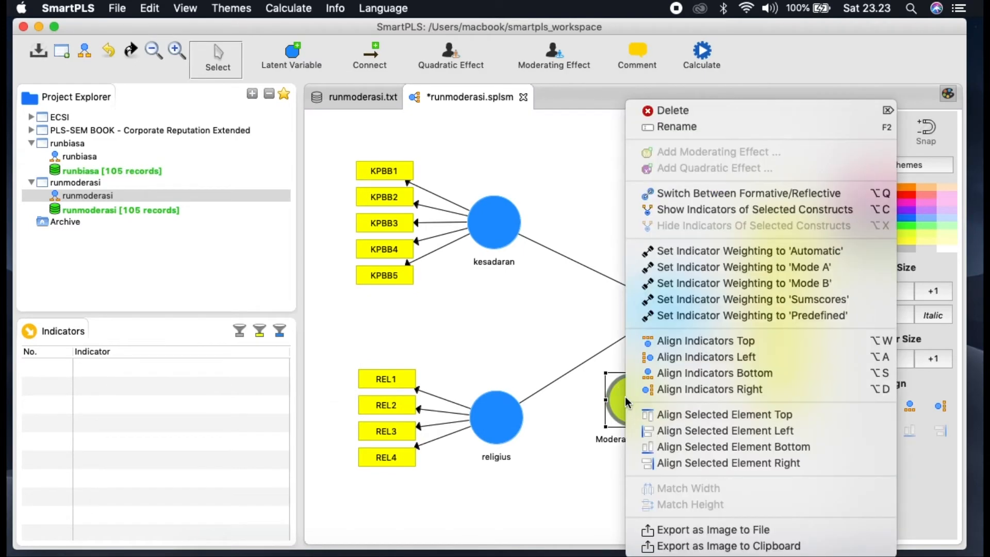
click(663, 126)
text(rel)
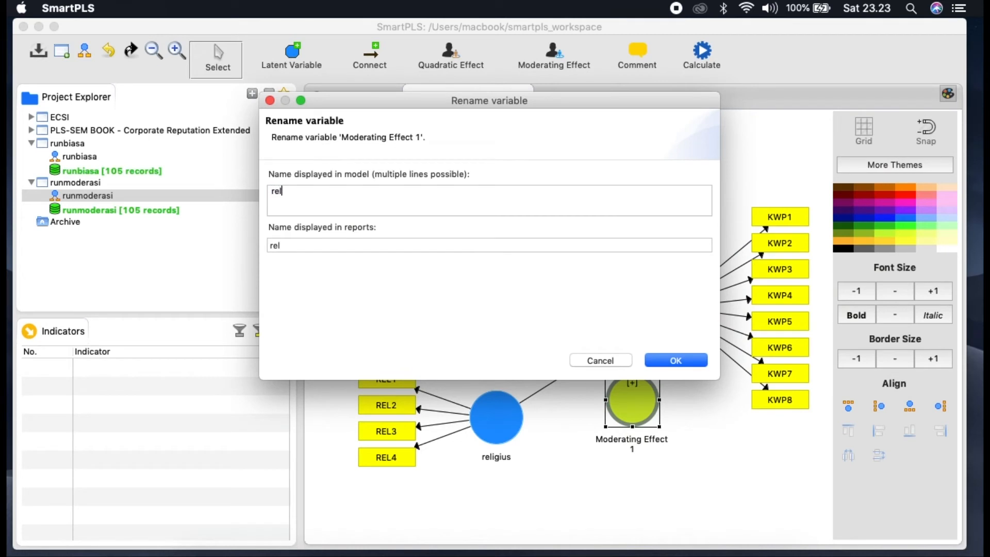
text(*kesadaran)
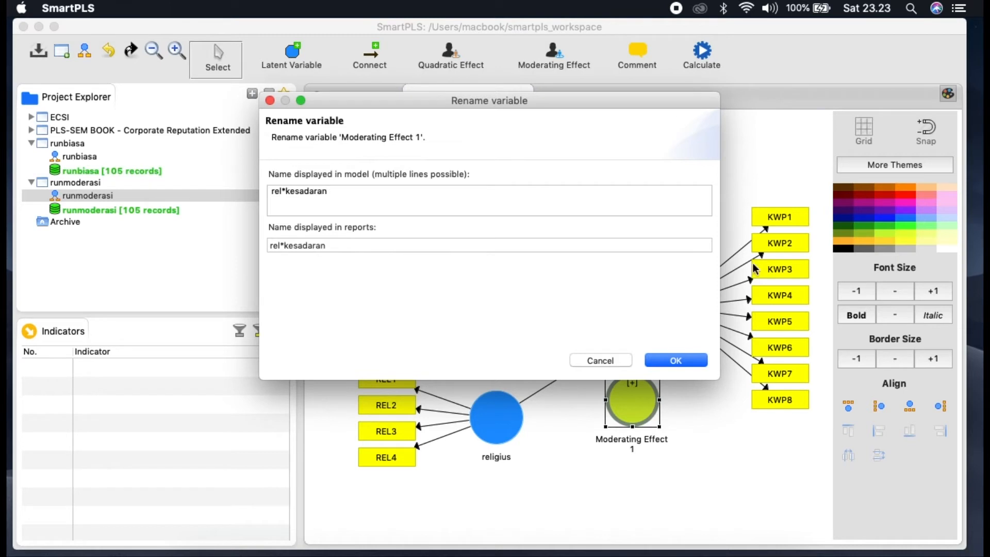
click(679, 363)
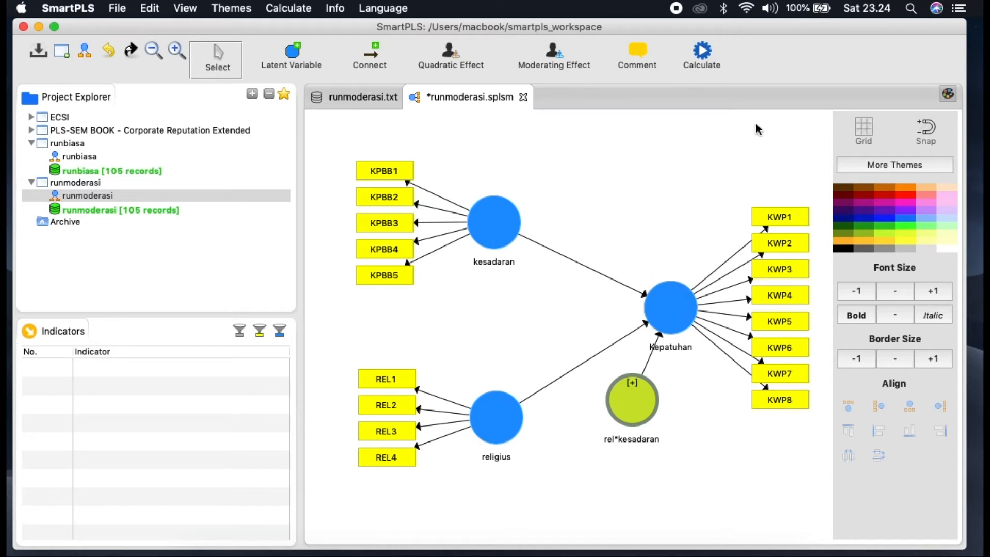
Run the PLS Algorithm on the runmoderasi model and open the outer loadings in its report
click(709, 62)
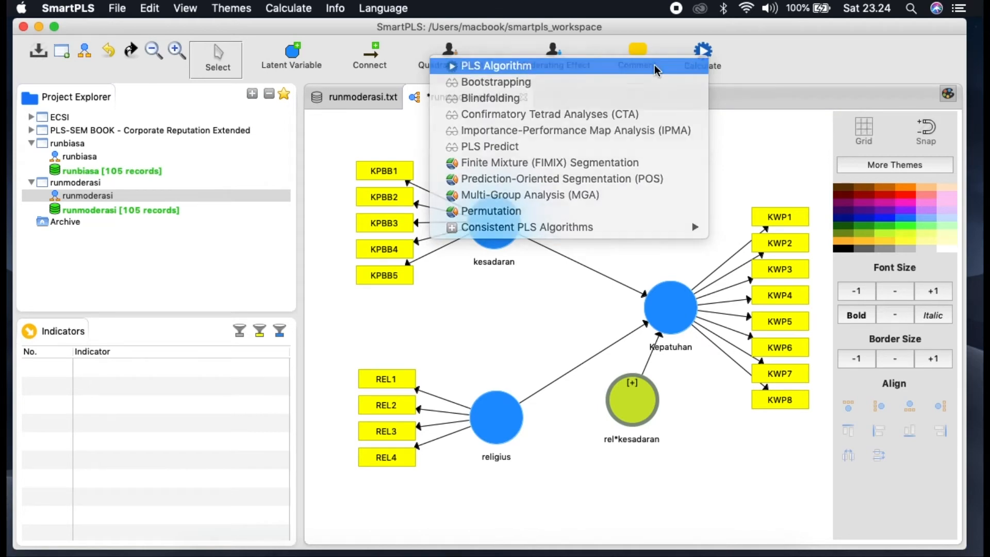
click(654, 64)
click(862, 473)
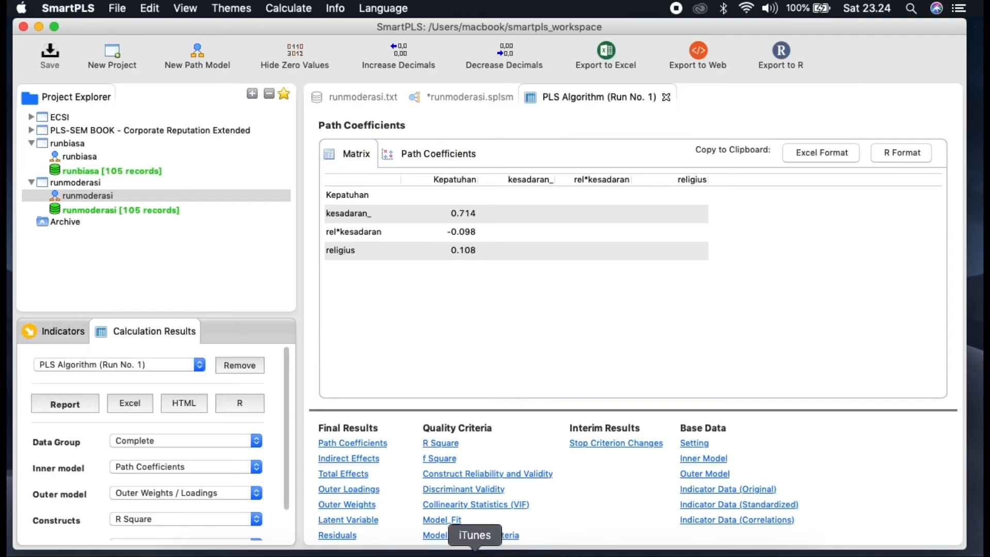
click(369, 489)
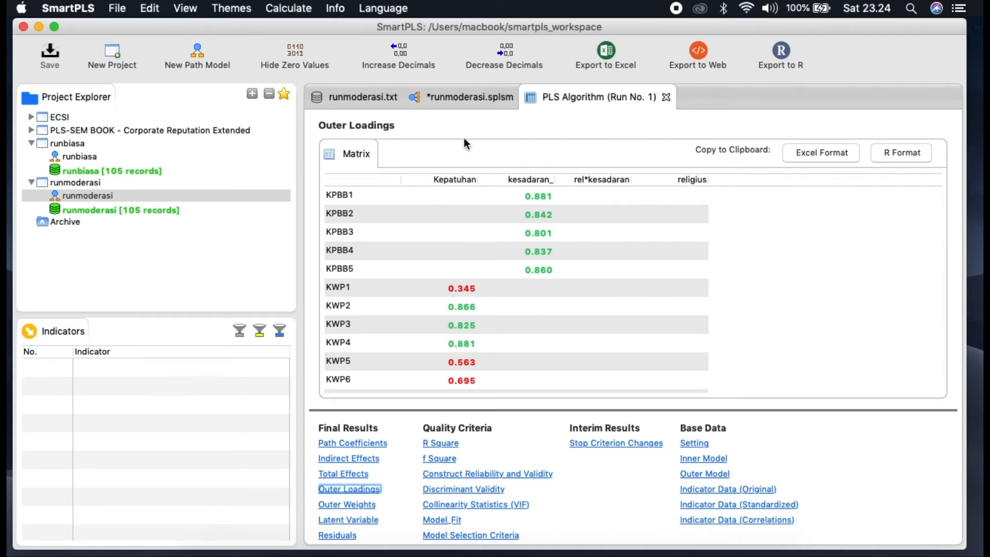
Check the loadings in the runmoderasi path diagram and the construct reliability and validity table in the PLS Algorithm report
click(490, 98)
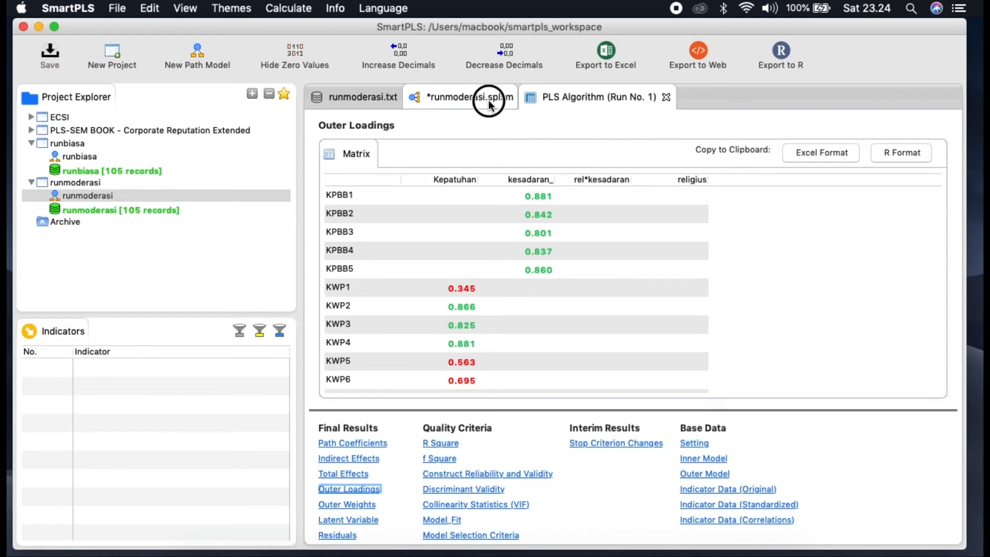
right_click(779, 217)
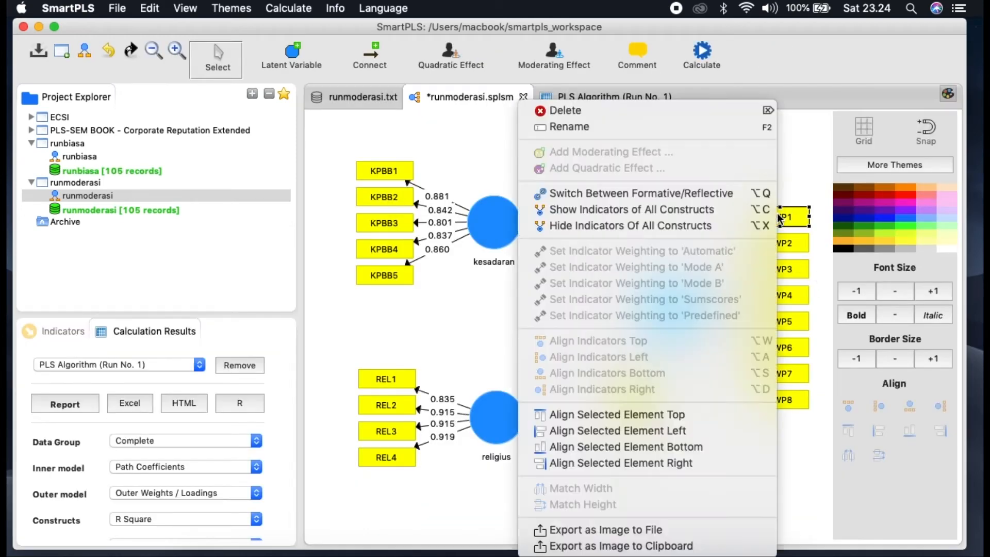
click(806, 159)
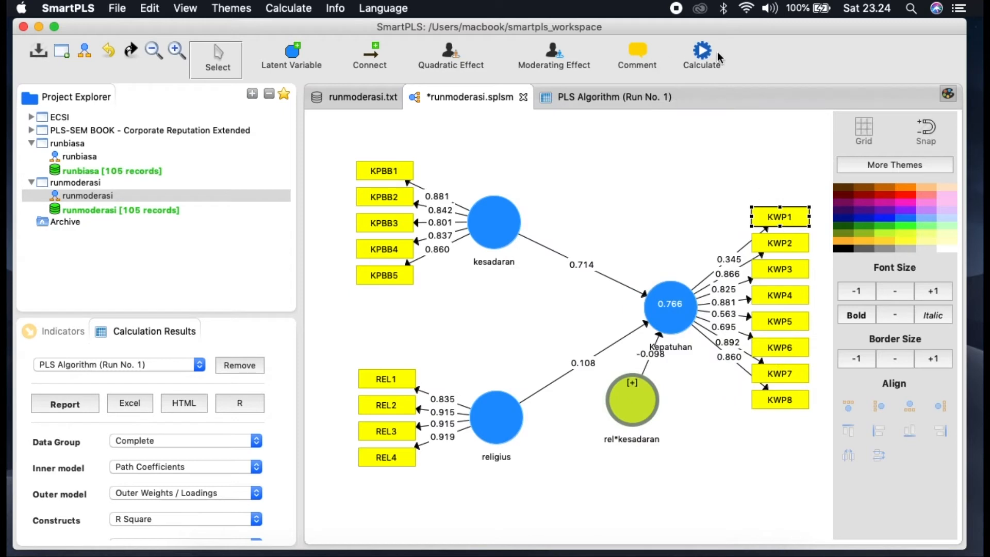
click(625, 97)
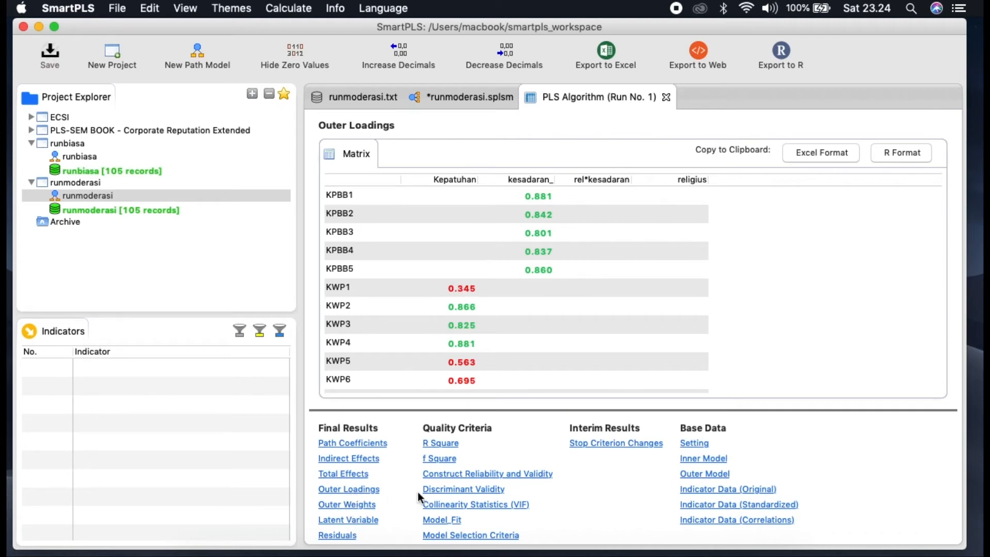
click(475, 475)
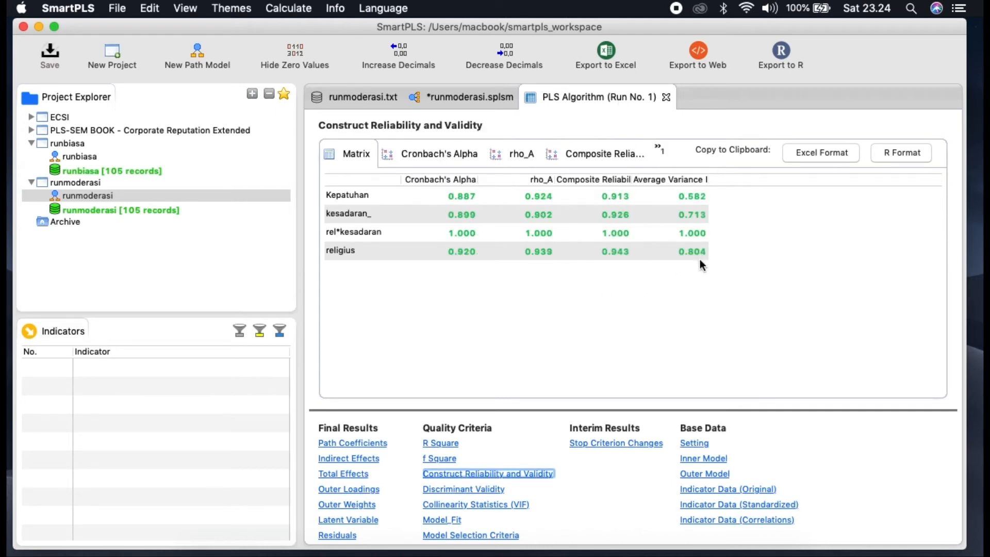
Run Bootstrapping on the runmoderasi model with 500 subsamples and widen the path name column of the path coefficients table
click(478, 96)
click(703, 54)
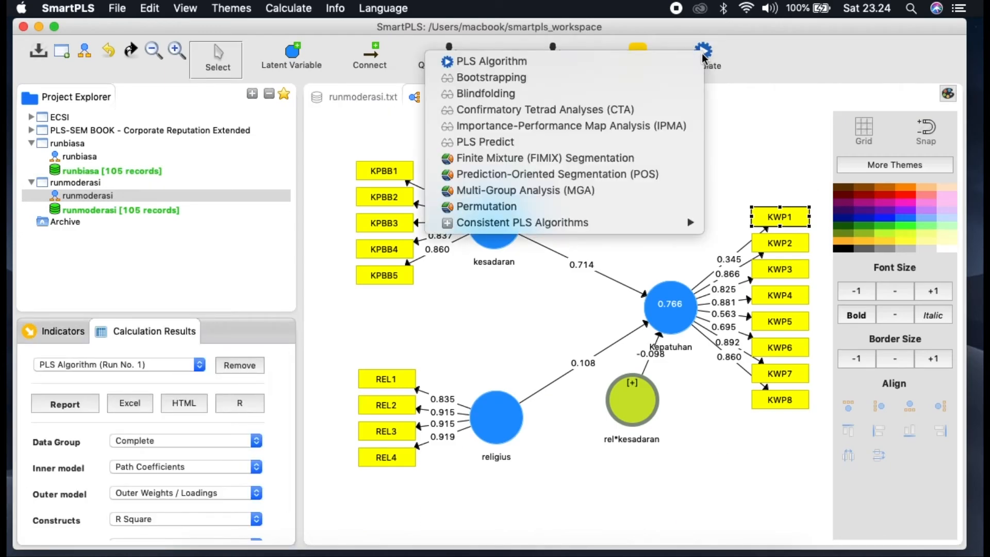
click(658, 77)
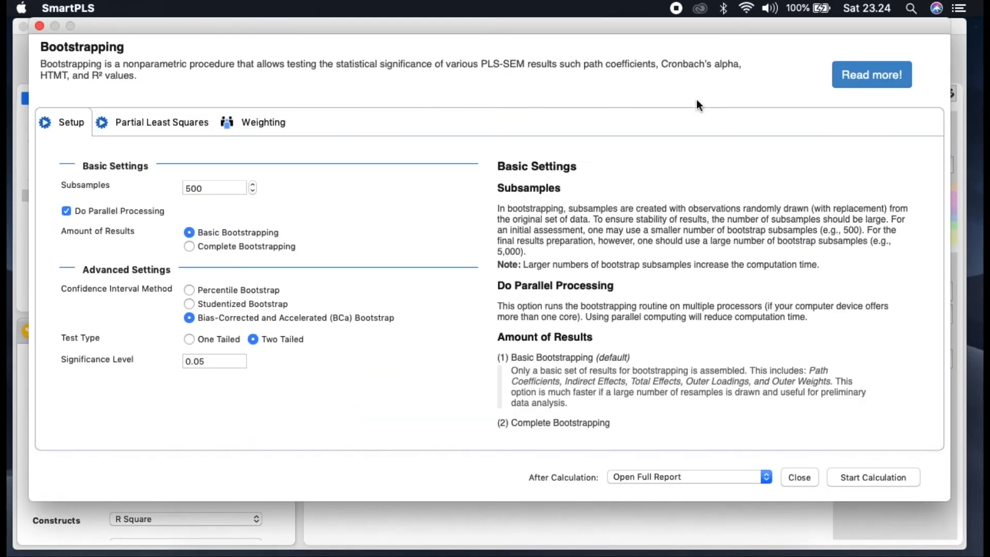
click(879, 475)
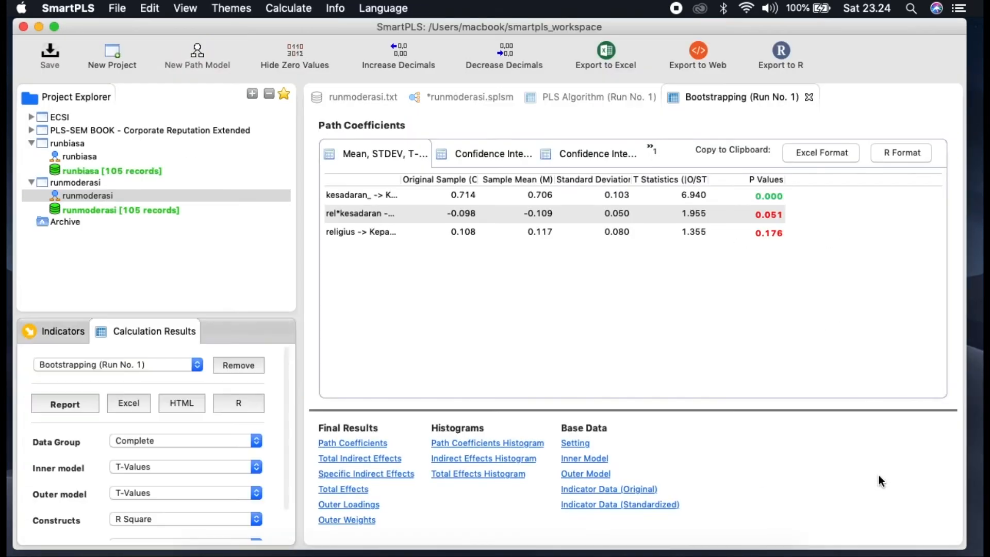
drag(401, 177, 517, 178)
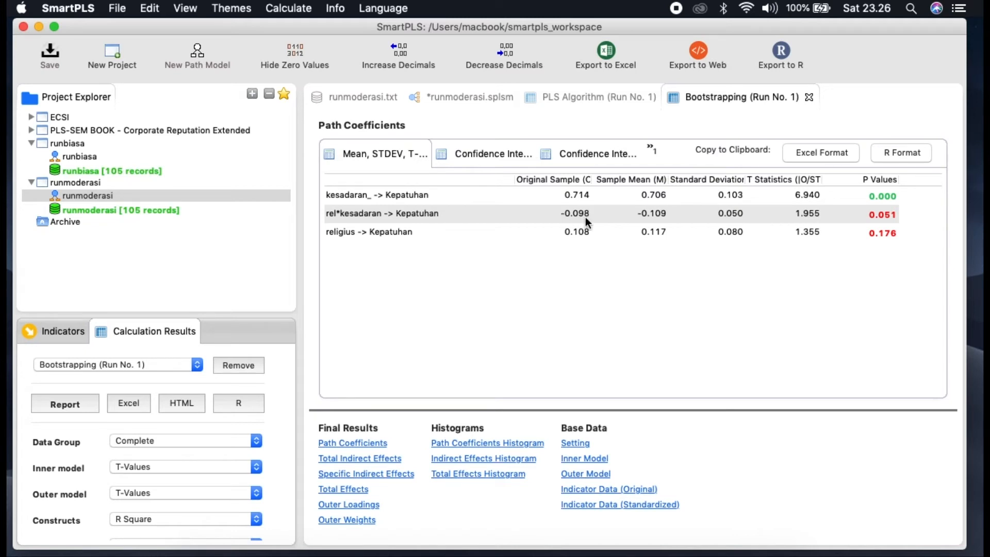
Set the inner model of the runmoderasi diagram to show Path Coefficients and T-Values
click(485, 98)
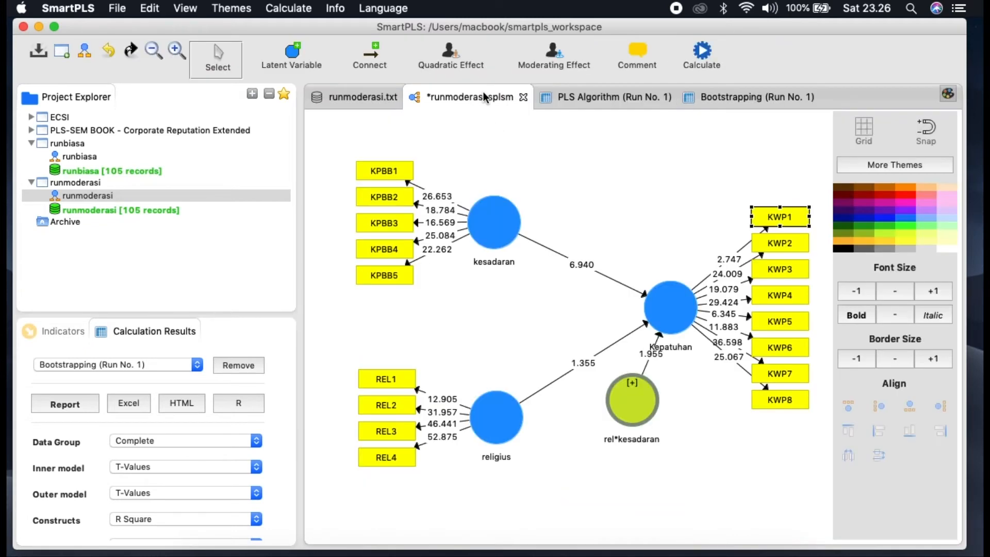
click(192, 467)
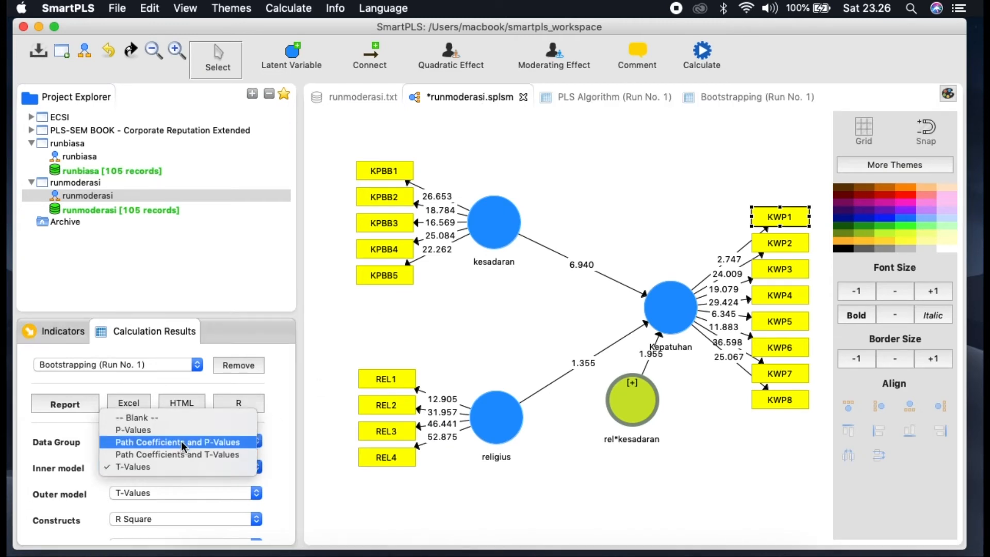
click(184, 454)
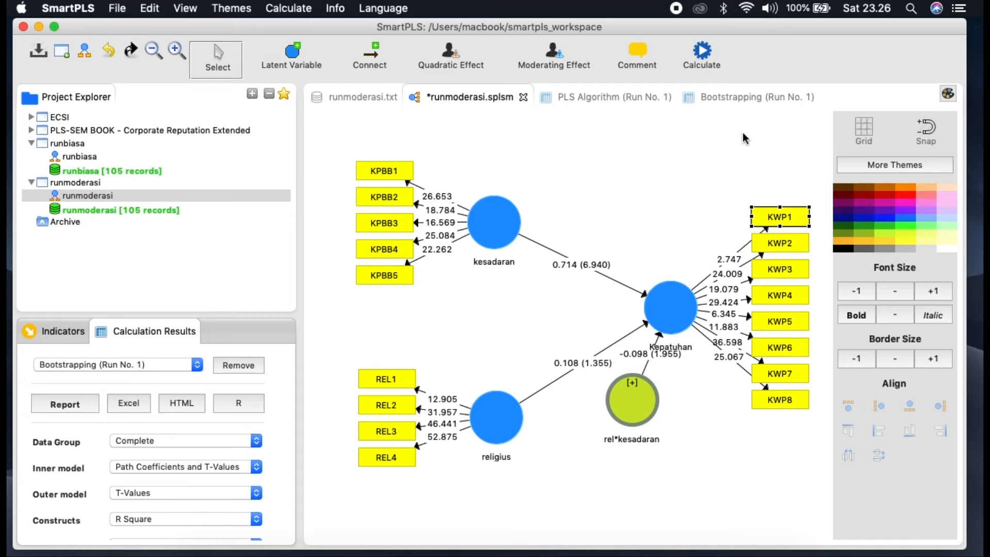
Close the Bootstrapping and PLS Algorithm reports, the runmoderasi model without saving its changes, and the runmoderasi data file
click(763, 97)
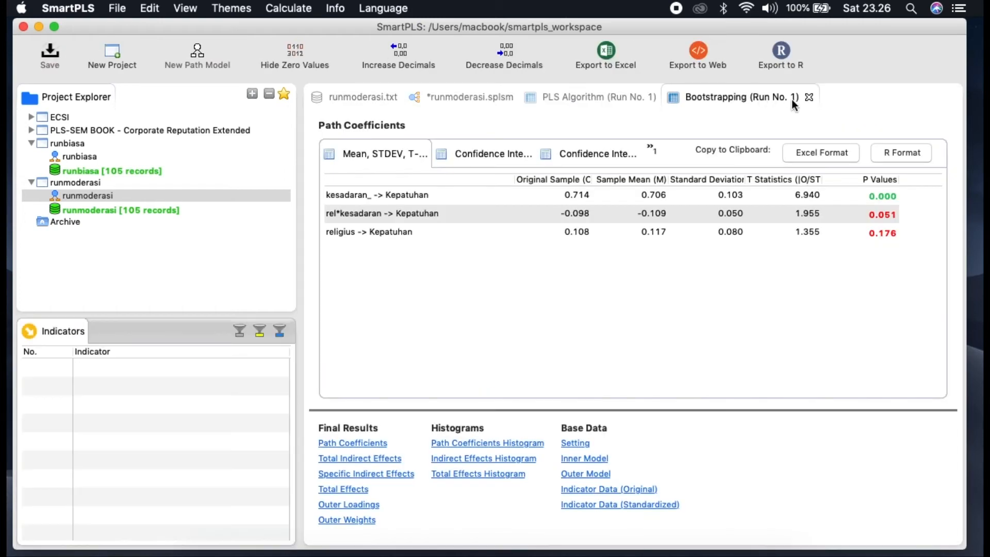
click(809, 97)
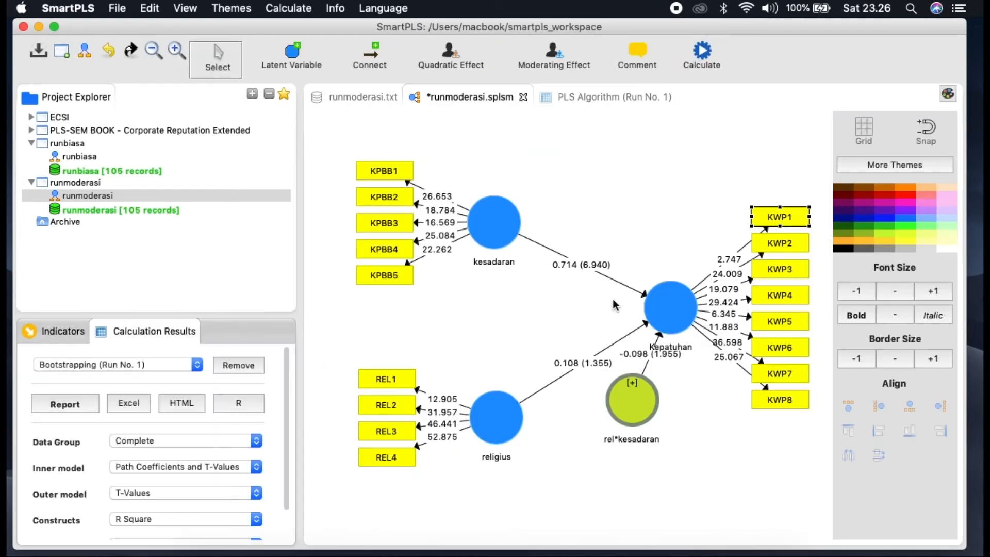
click(665, 98)
click(666, 98)
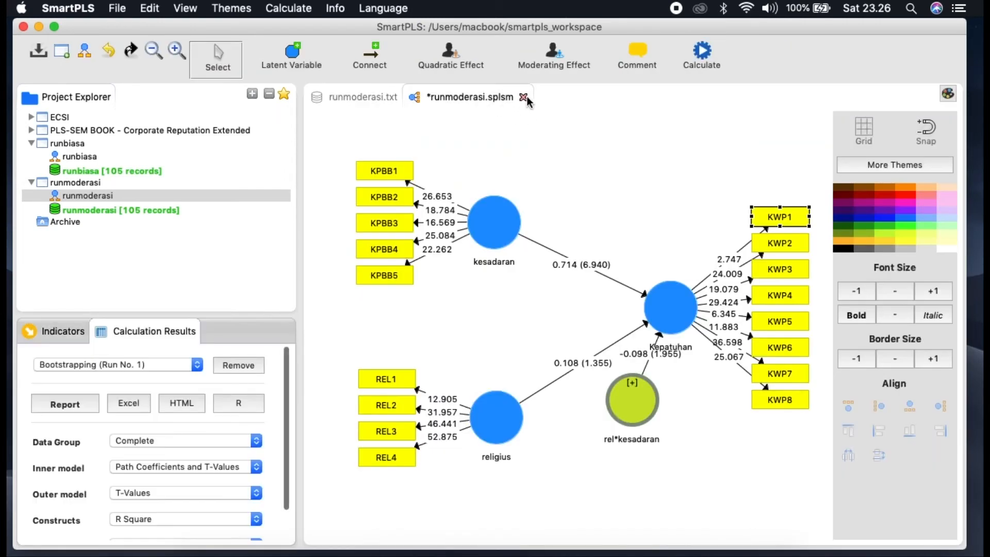
click(524, 98)
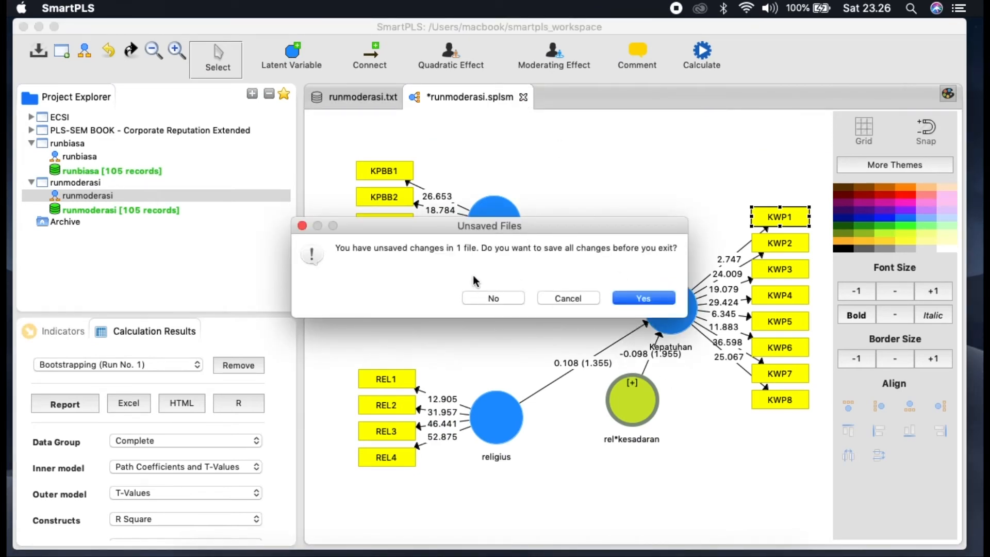
click(479, 298)
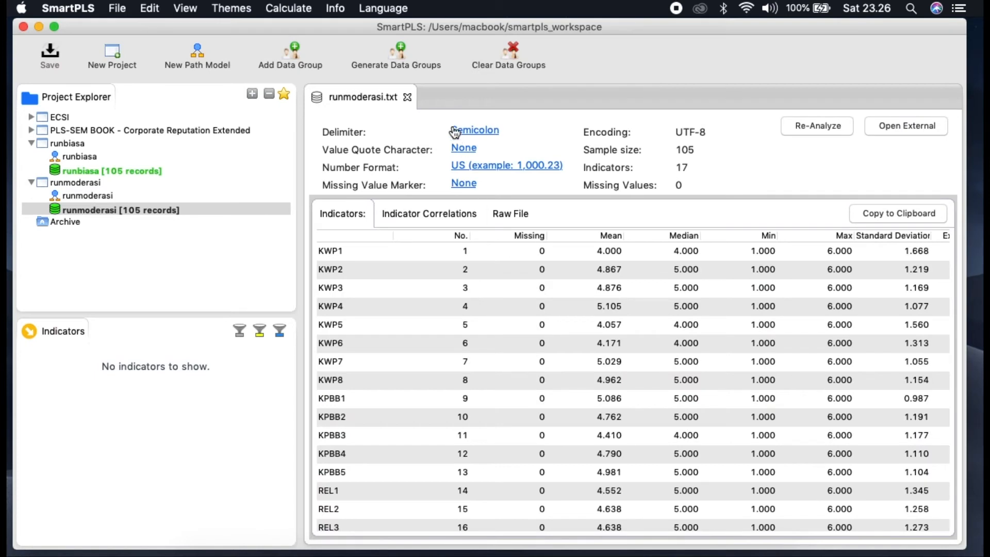
click(408, 96)
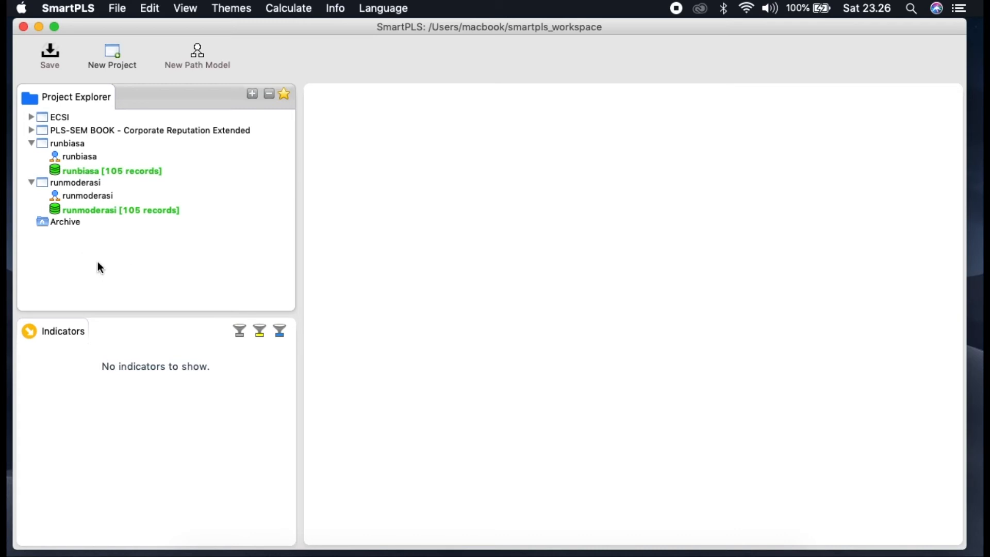
Create a new project named runmediasi
click(118, 48)
text(re)
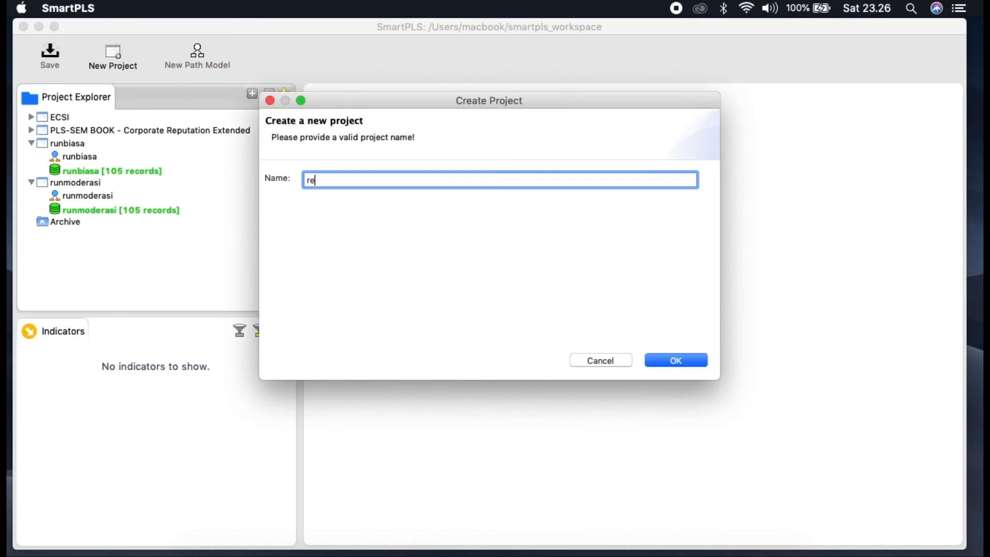
text(nmediasi)
key(Return)
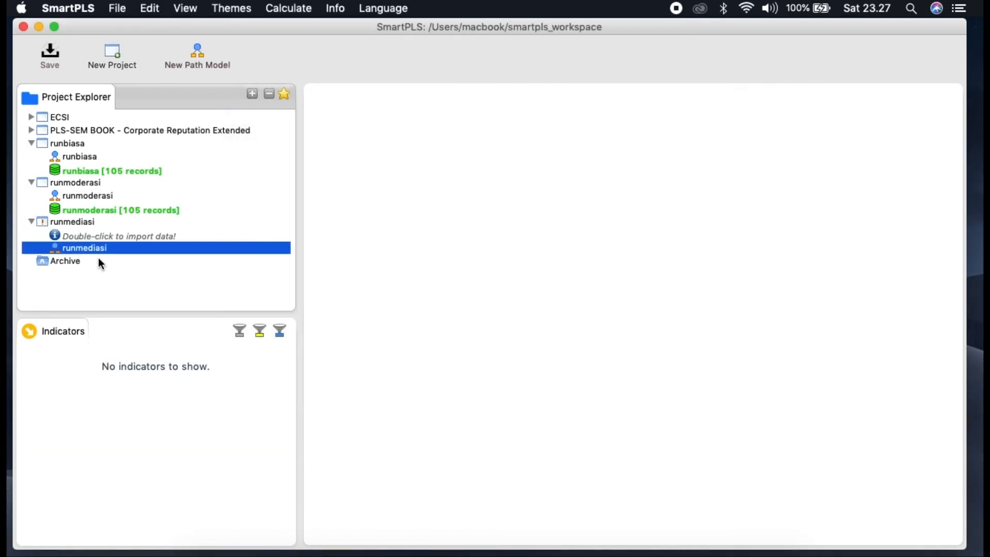
Import the data file runtrial.csv from the Desktop into the runmediasi project under the name runtrial
double_click(92, 235)
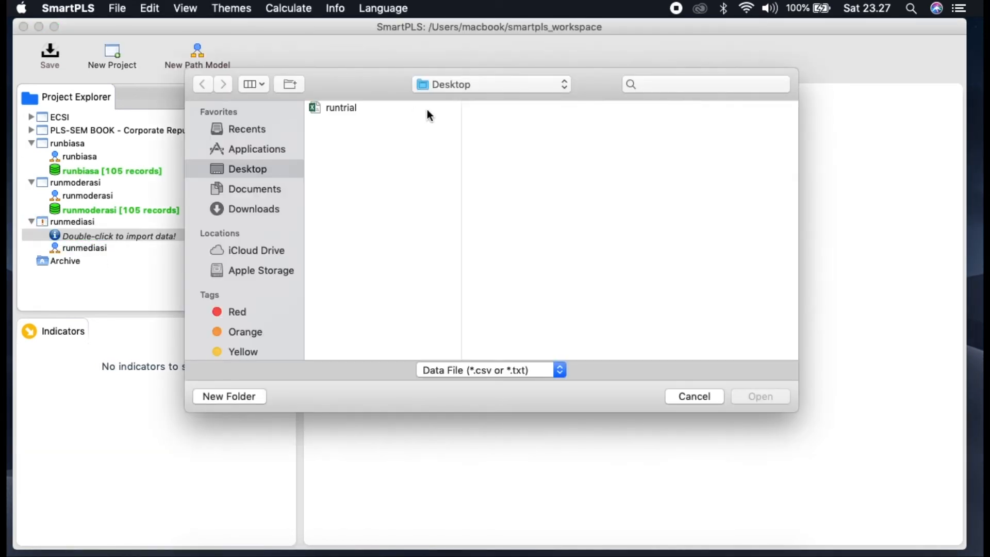
click(346, 111)
click(763, 398)
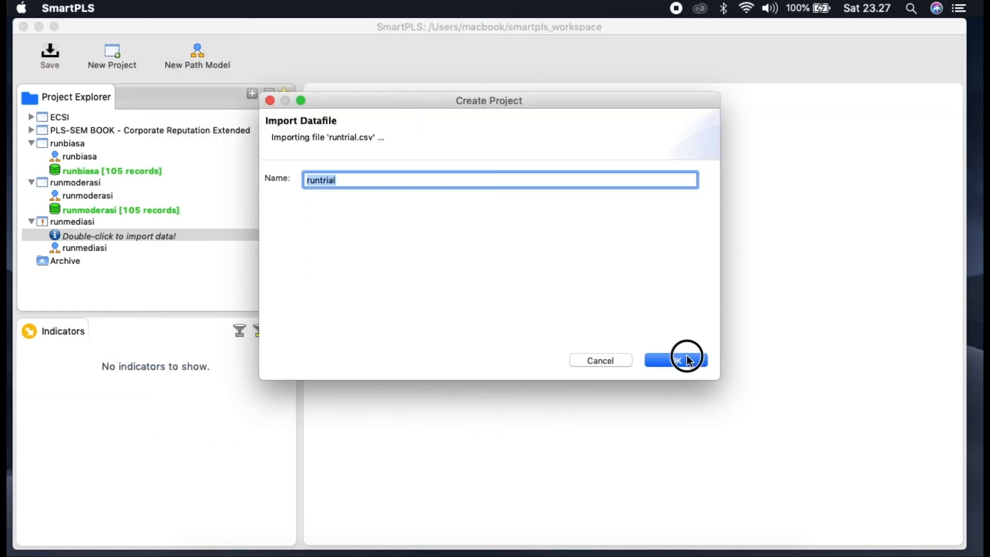
click(687, 358)
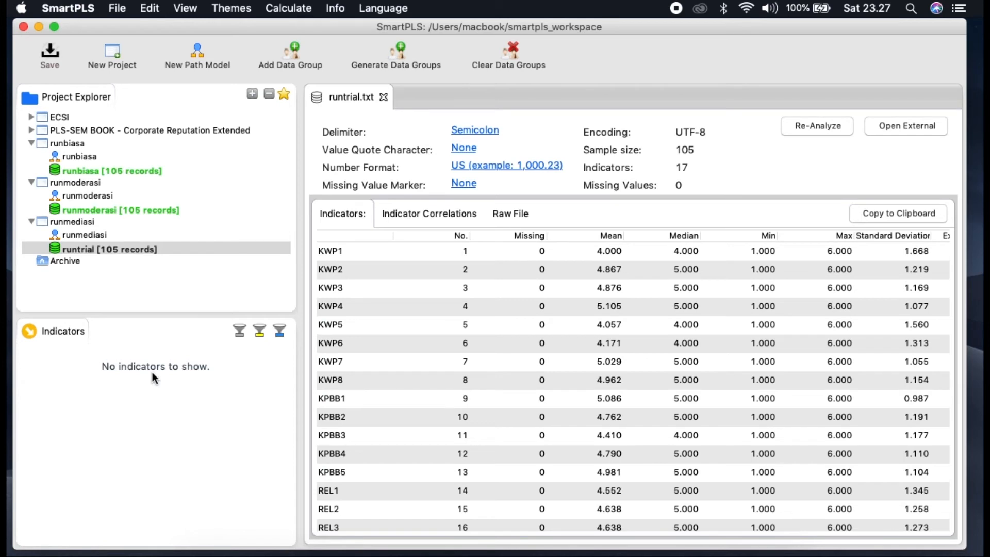
Open the runmediasi model and place a latent variable with the indicators KWP1 to KWP8 on the canvas
click(72, 366)
double_click(71, 236)
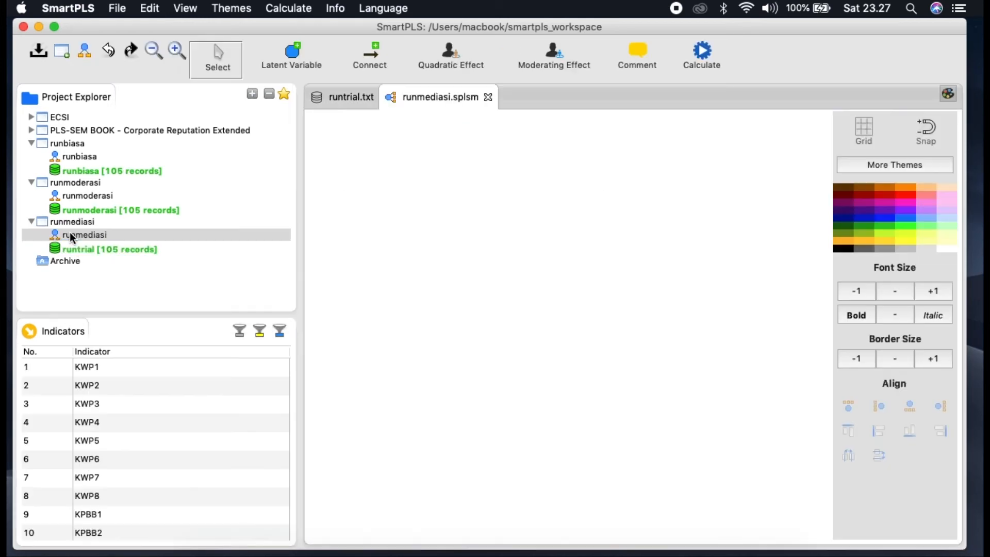
click(109, 368)
key(shift+Down)
key(shift+Down)
key(shift+Down)
key(shift+Down)
key(shift+Down)
key(shift+Down)
key(shift+Down)
key(shift+Down)
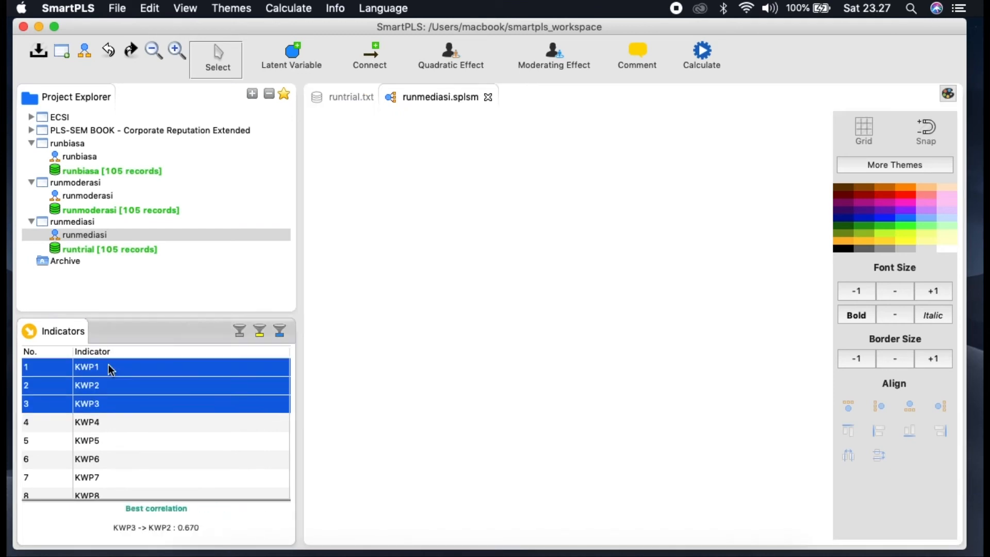
key(shift+Up)
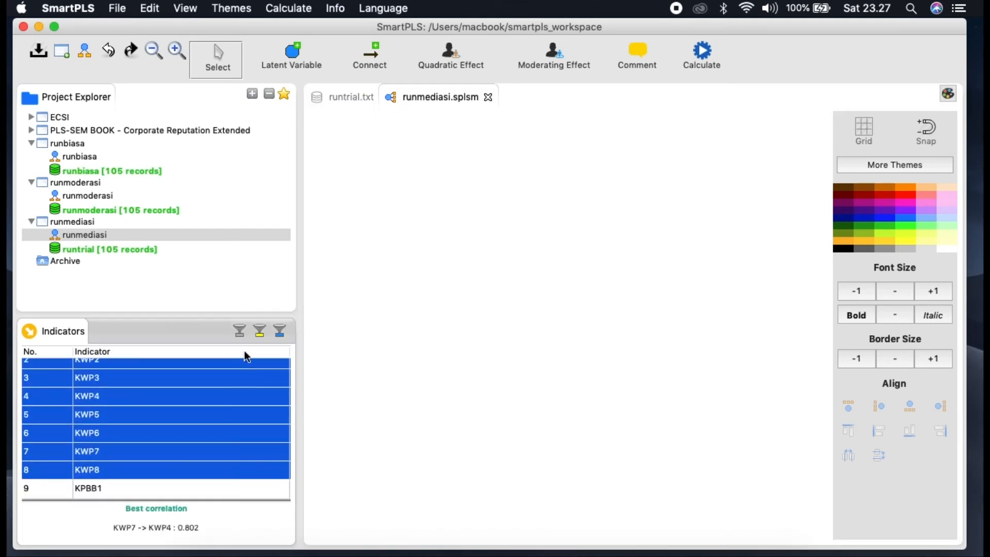
drag(180, 432, 741, 289)
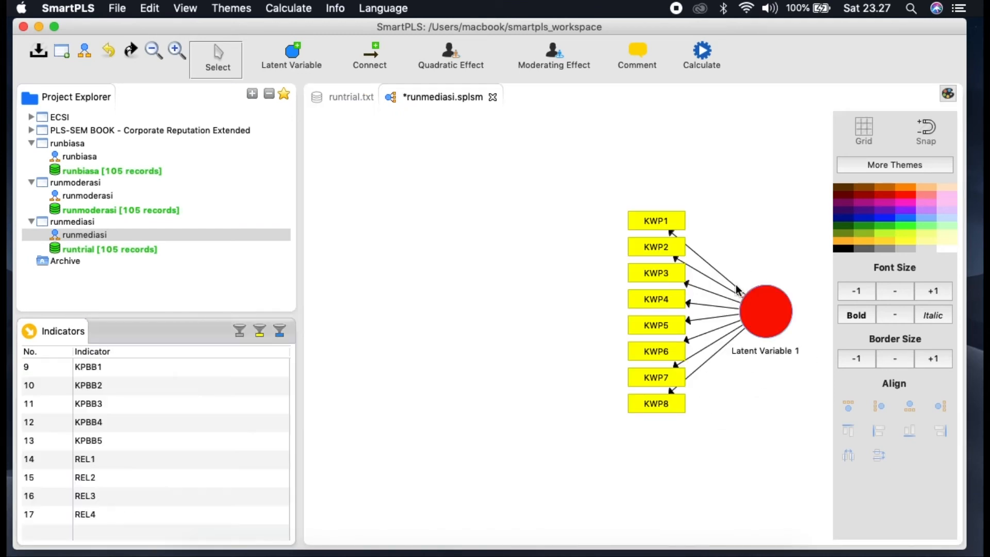
Align the KWP indicators to the right of their latent variable and add a second latent variable with the indicators KPBB1 to KPBB5
right_click(759, 315)
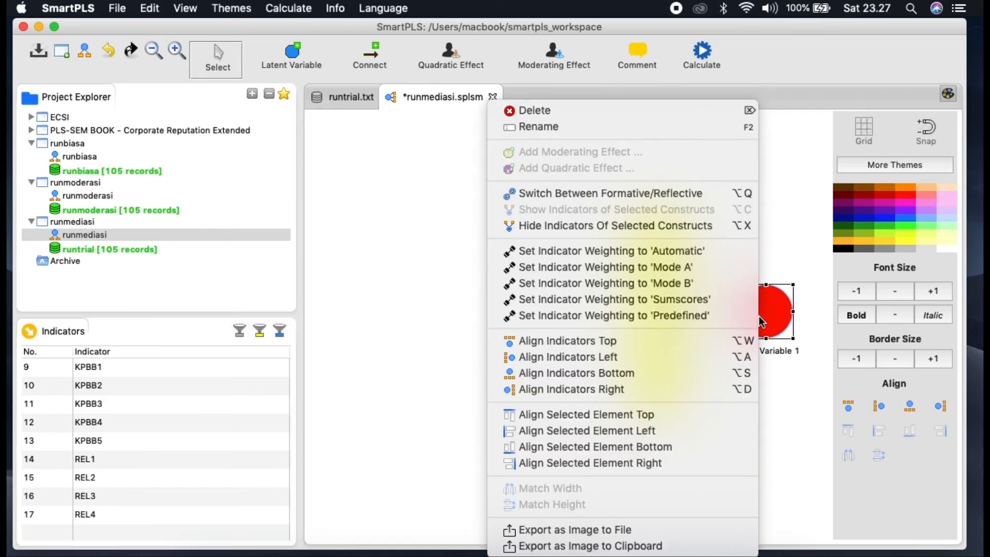
click(656, 386)
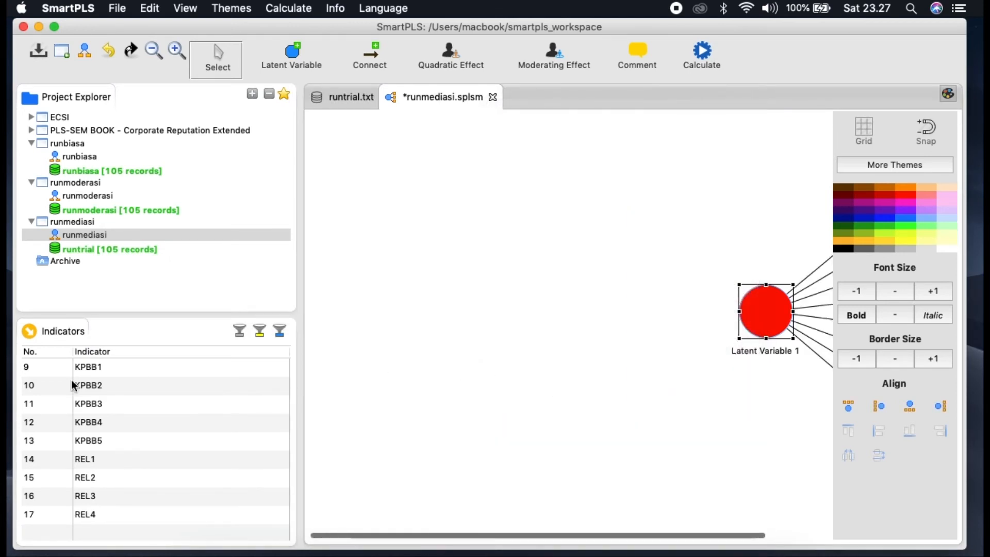
click(100, 366)
key(shift+Down)
key(shift+Down)
key(shift+Down)
key(shift+Down)
drag(110, 406, 450, 212)
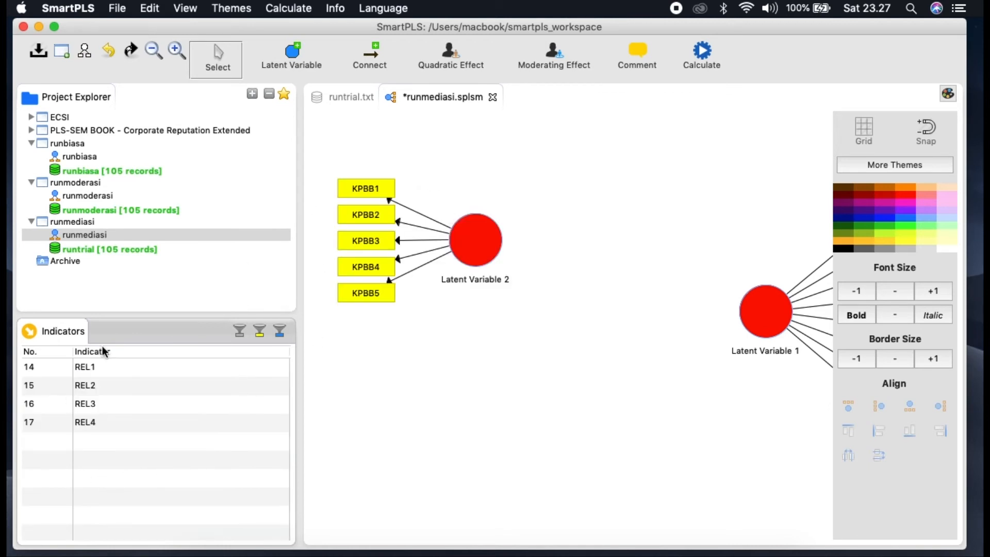
Place a latent variable with the indicators REL1 to REL4 below the KPBB latent variable
click(102, 367)
key(shift+Down)
key(shift+Down)
key(shift+Down)
drag(95, 401, 467, 402)
click(571, 381)
Arrange the KWP, REL and KPBB latent variables in a triangle with REL lowest in the middle, and align the REL indicators below their variable
drag(764, 311, 700, 311)
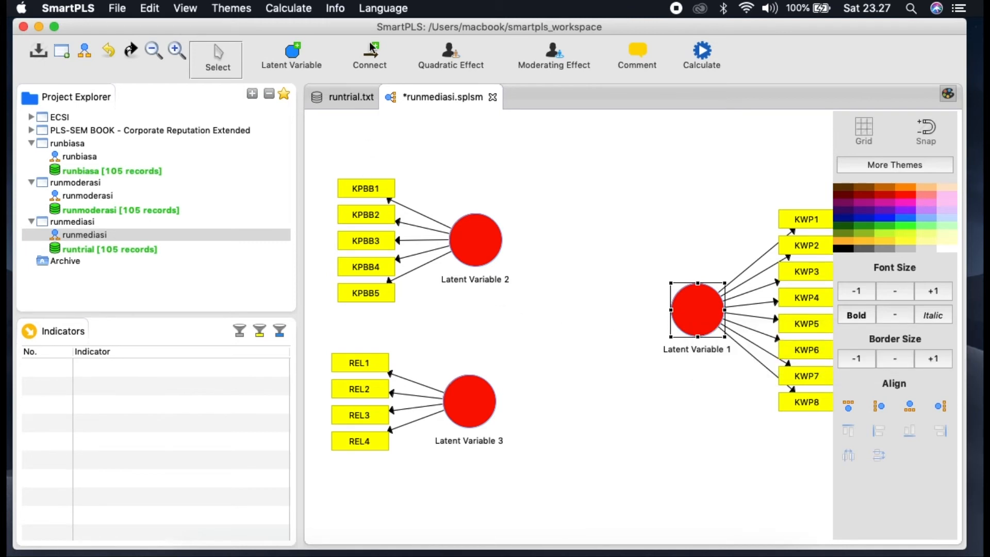
click(376, 57)
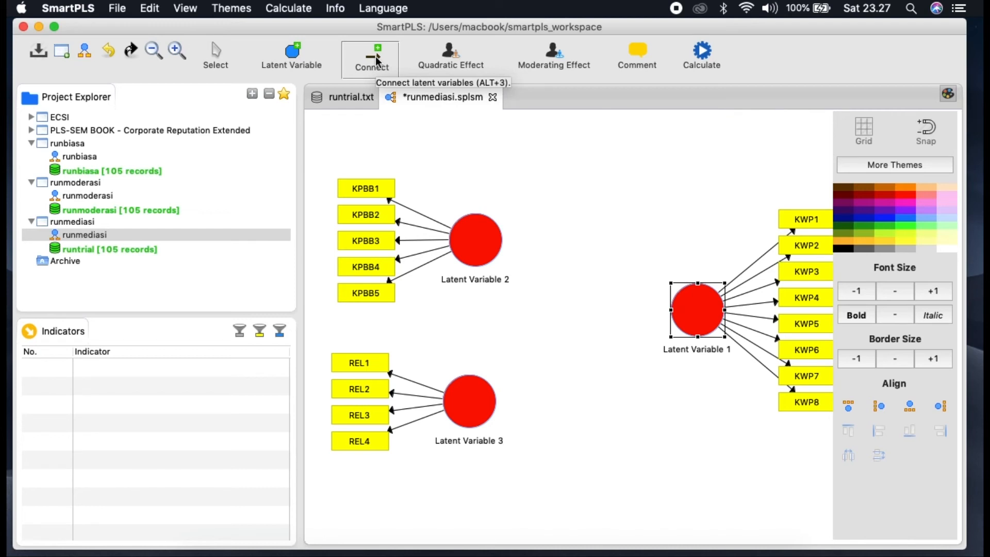
key(Escape)
drag(493, 415, 589, 421)
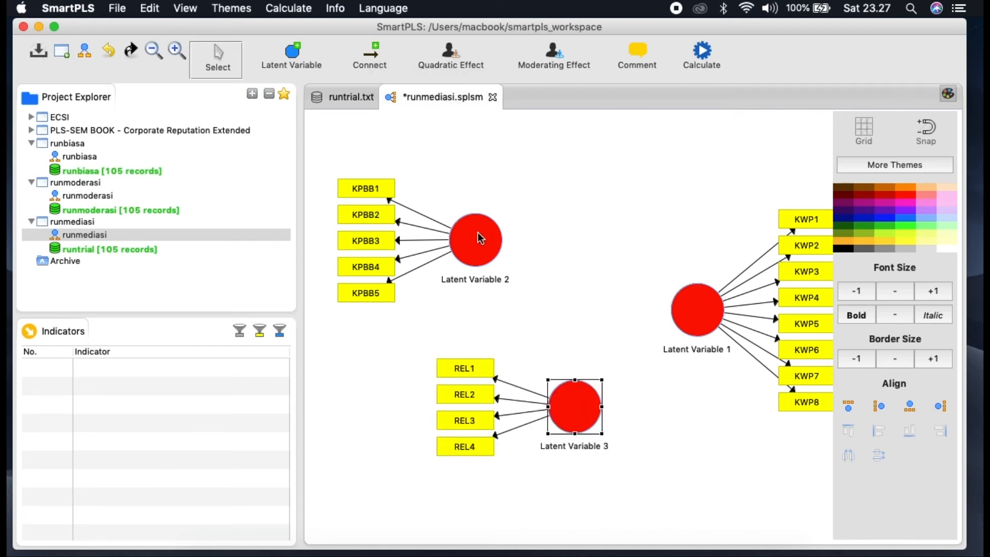
right_click(583, 414)
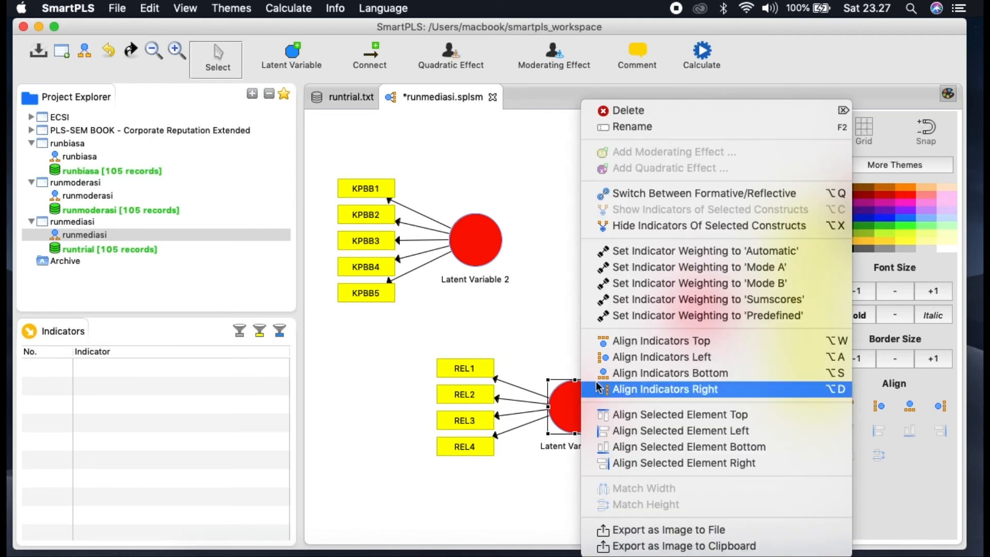
click(639, 378)
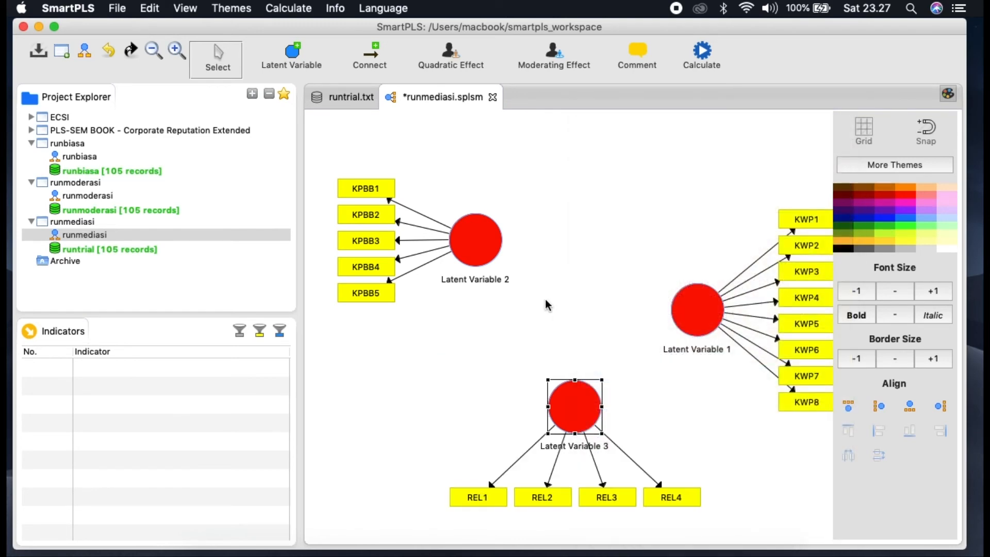
drag(471, 232, 442, 294)
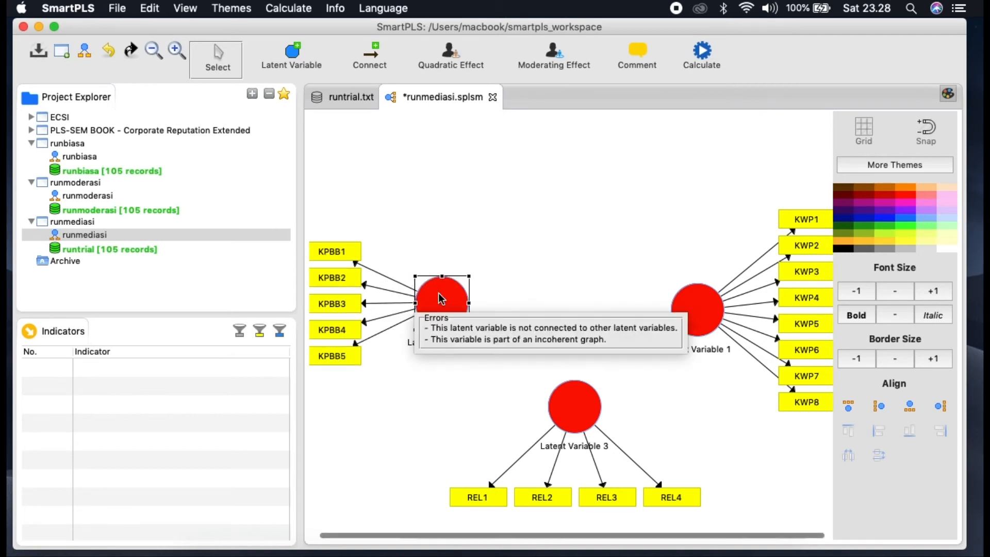
Rename the latent variable with the KWP indicators as keoatuhan
click(713, 350)
right_click(713, 353)
click(536, 130)
key(BackSpace)
text(keoatuhan)
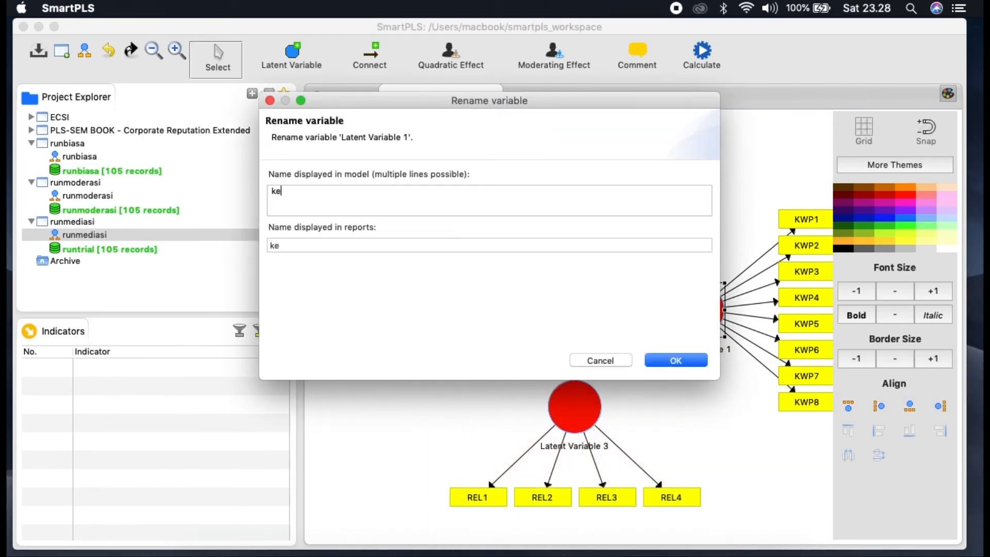
click(673, 360)
Rename the latent variable with the REL indicators as religius
click(573, 439)
right_click(576, 439)
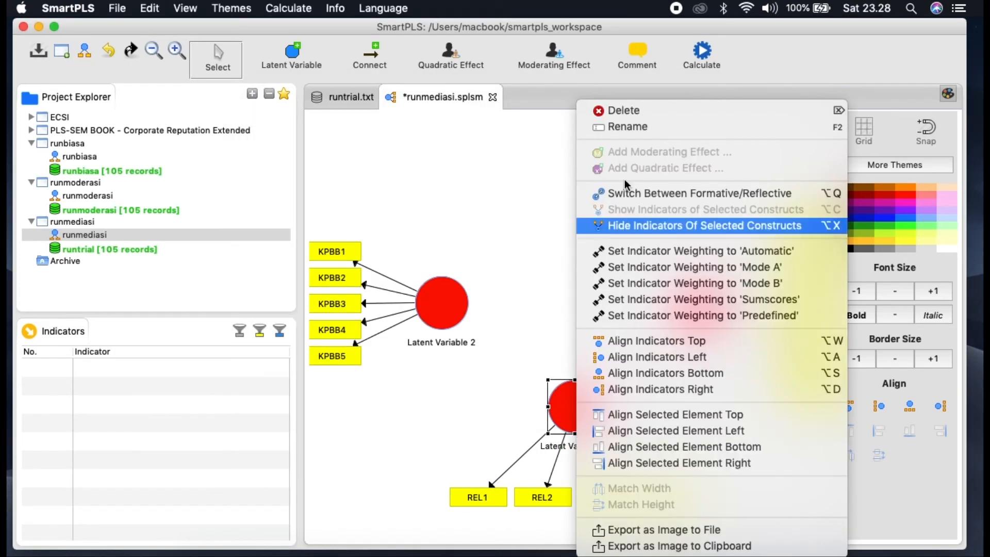
click(624, 128)
text(religius)
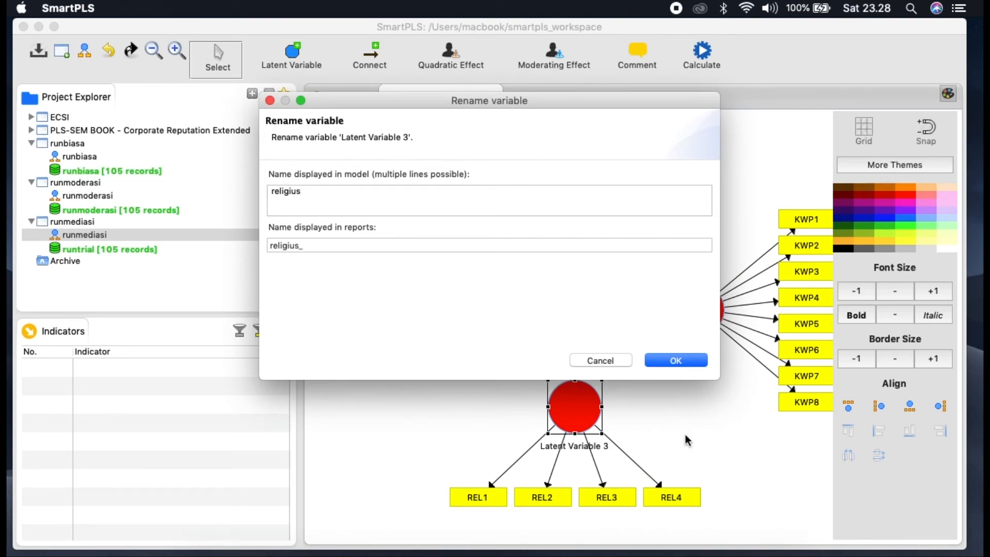
click(666, 359)
Rename the latent variable with the KPBB indicators as kesadaran
click(442, 339)
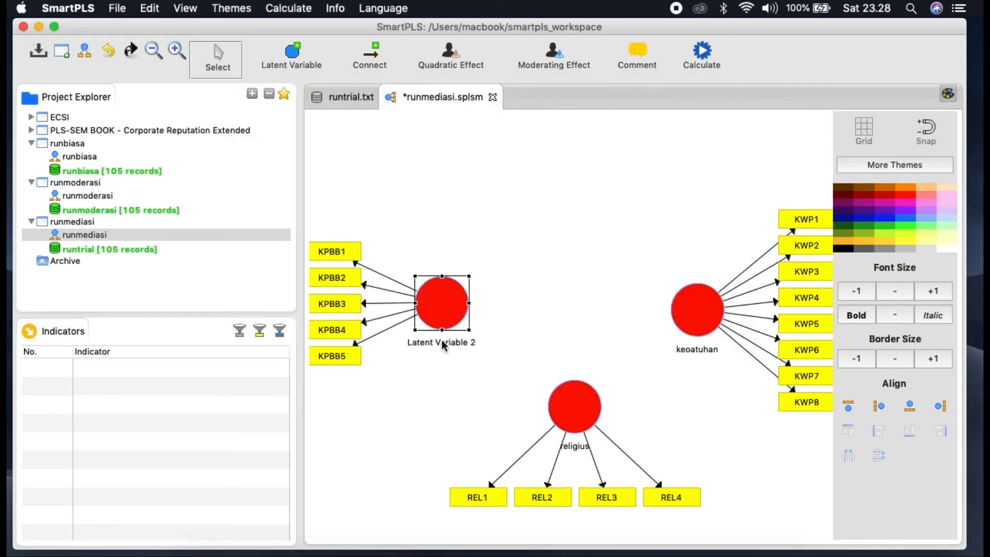
right_click(442, 339)
click(485, 129)
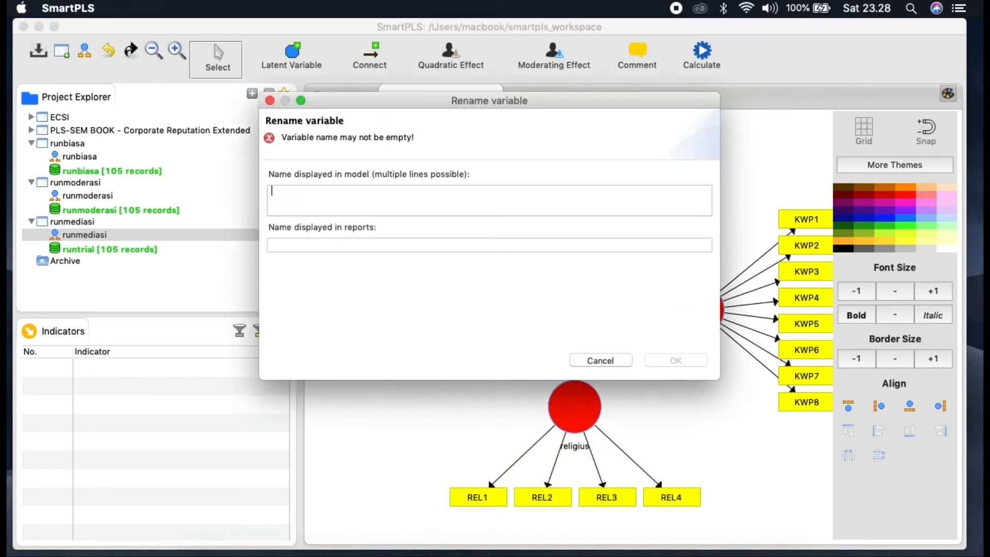
text(kesadar)
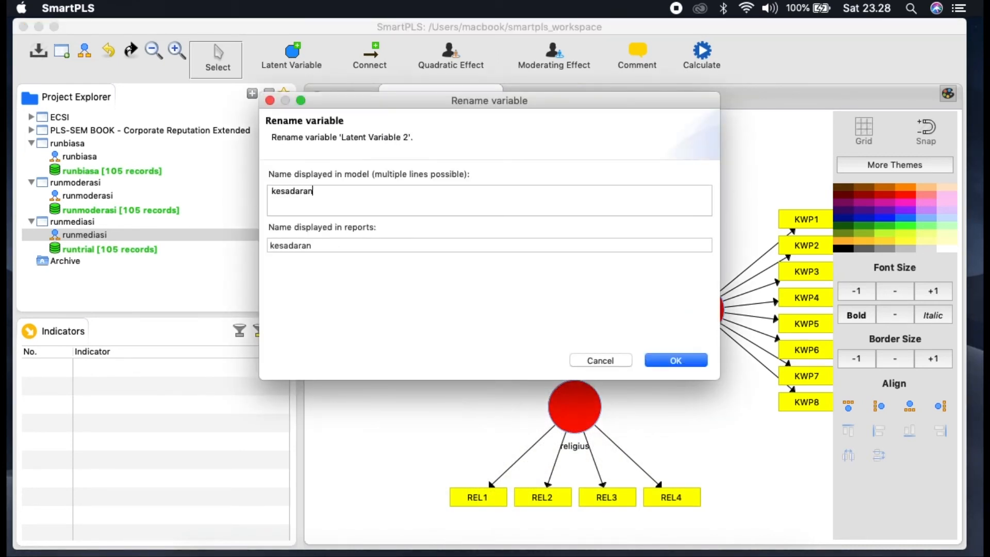
text(an)
click(693, 359)
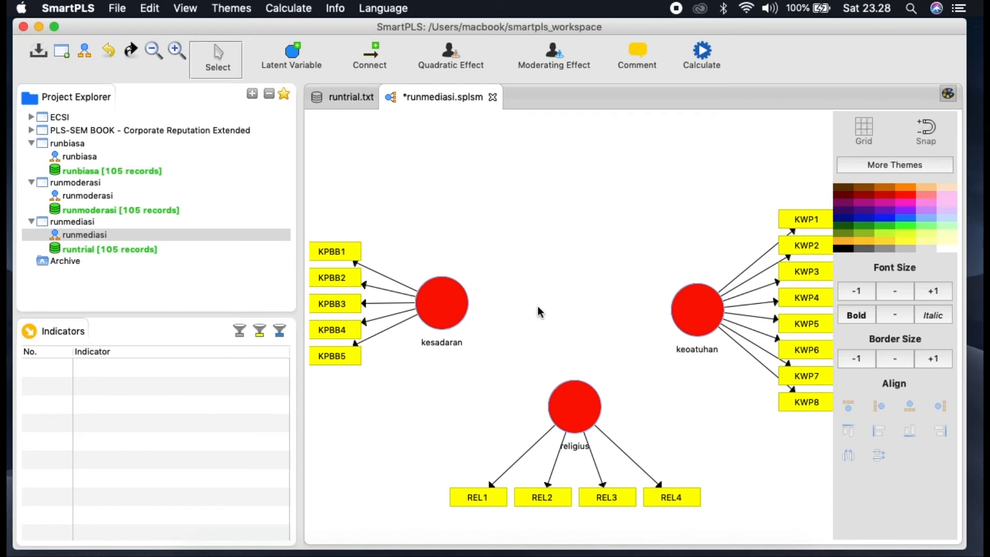
Move the religius variable slightly lower and correct the name of the keoatuhan variable to kepatuhan
drag(573, 406, 571, 311)
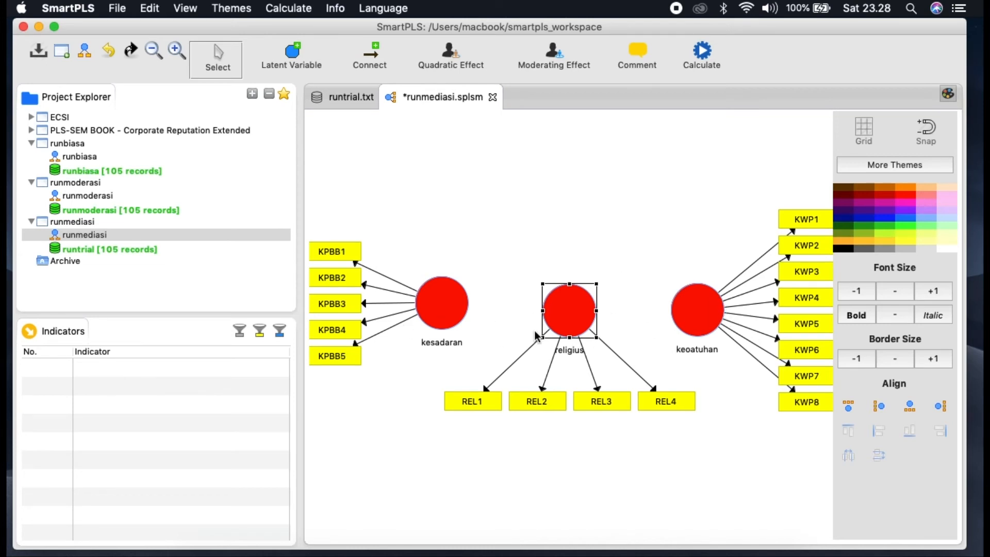
drag(570, 313, 566, 427)
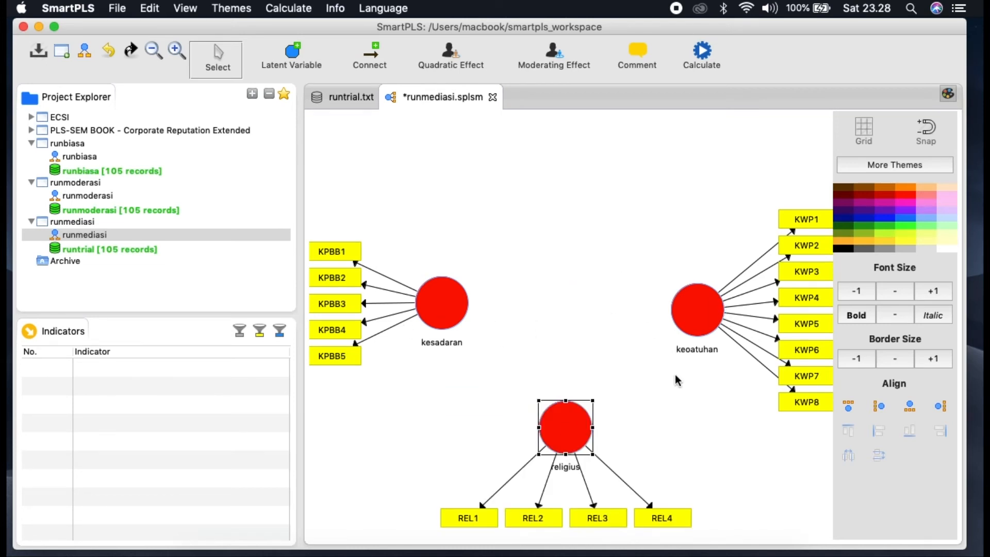
right_click(698, 351)
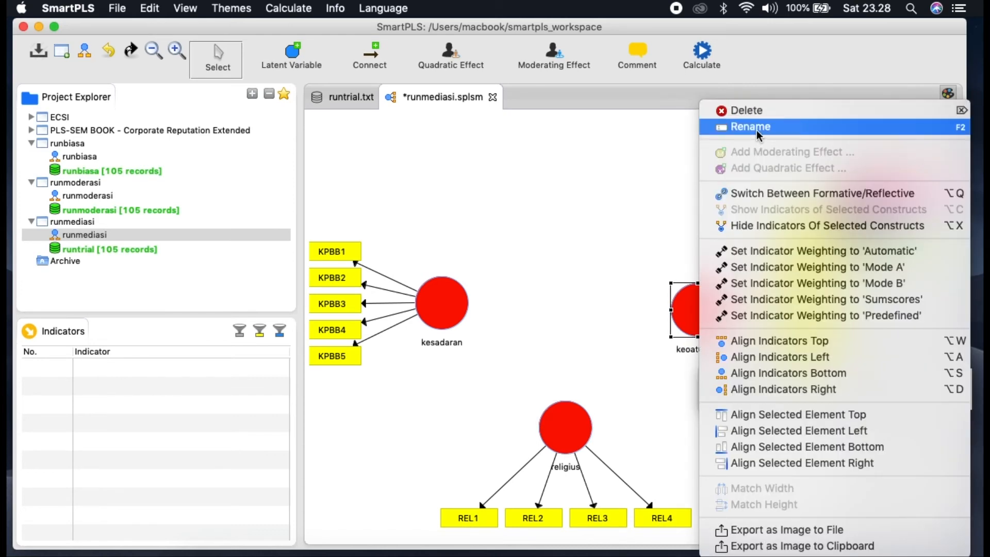
click(755, 126)
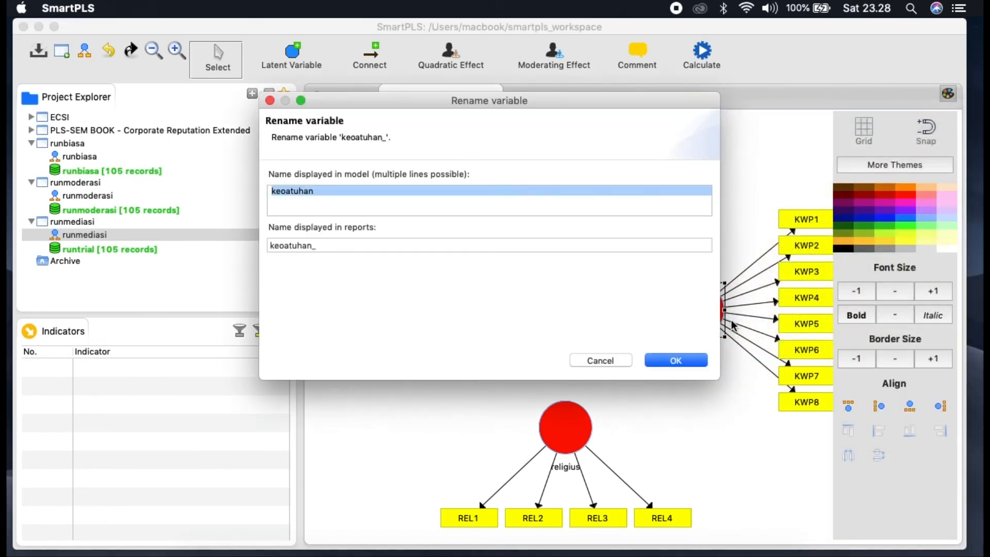
click(302, 194)
key(BackSpace)
text(p)
click(679, 359)
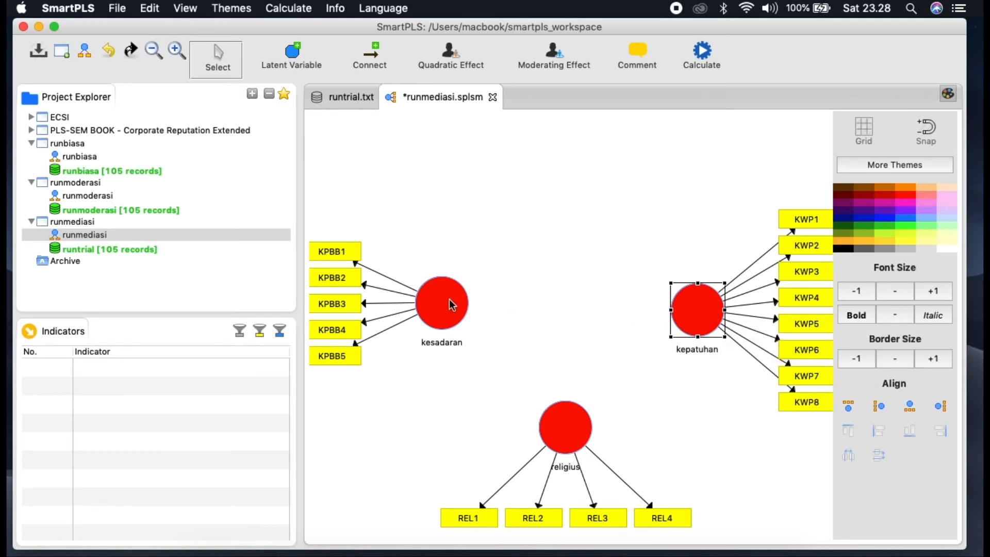
Connect kesadaran to religius, religius to kepatuhan, and kesadaran directly to kepatuhan
mouse_move(432, 311)
click(375, 64)
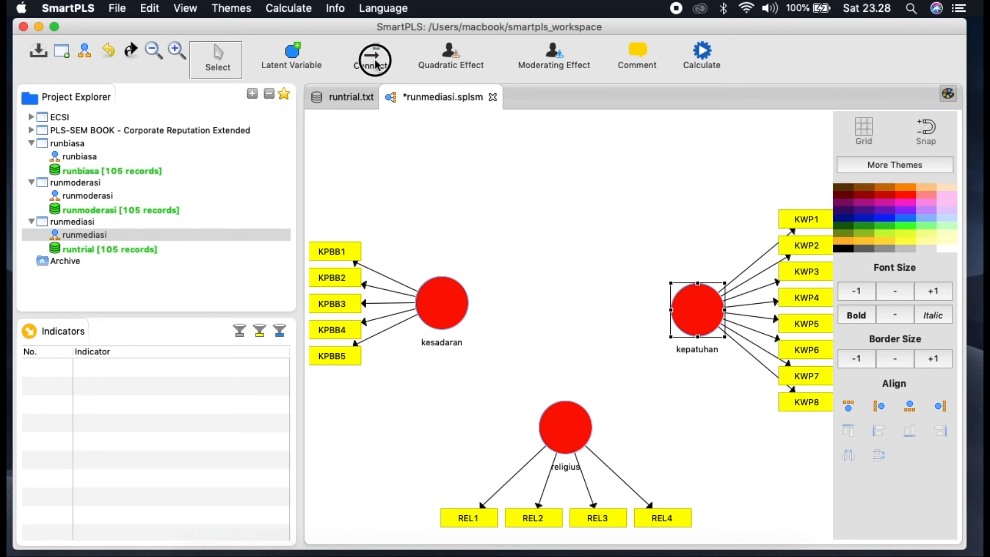
click(443, 305)
click(567, 446)
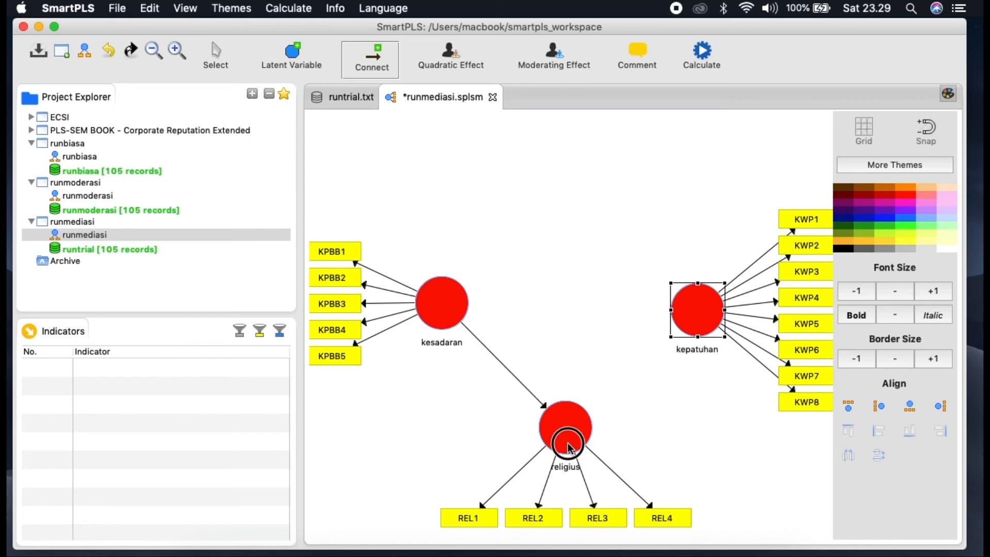
click(578, 430)
click(689, 309)
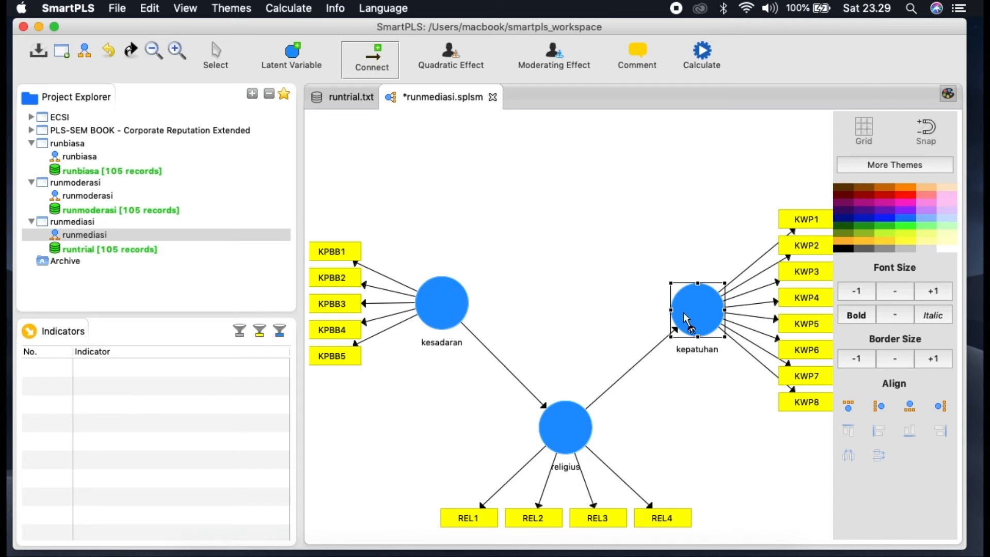
drag(449, 302, 692, 311)
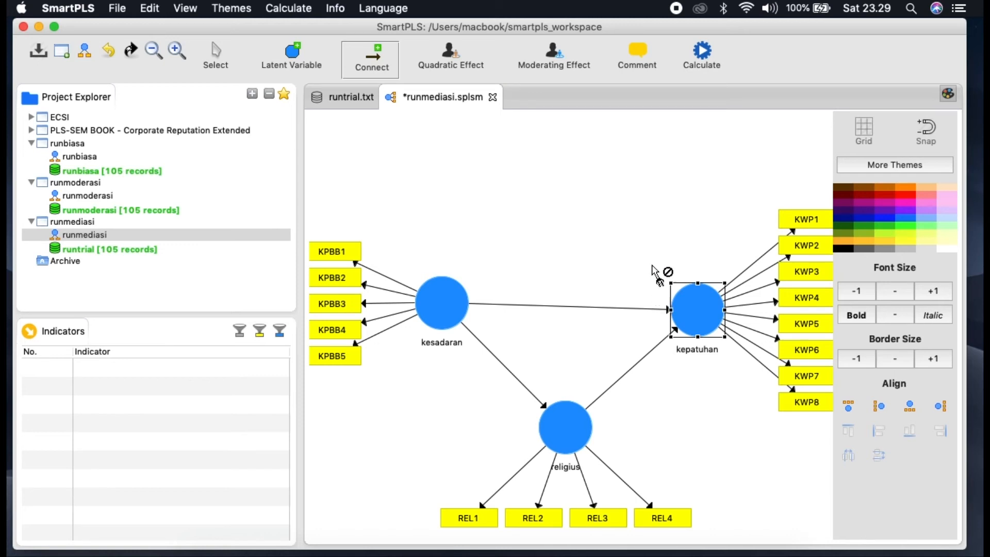
Run the PLS Algorithm on the runmediasi model with the default settings
click(695, 64)
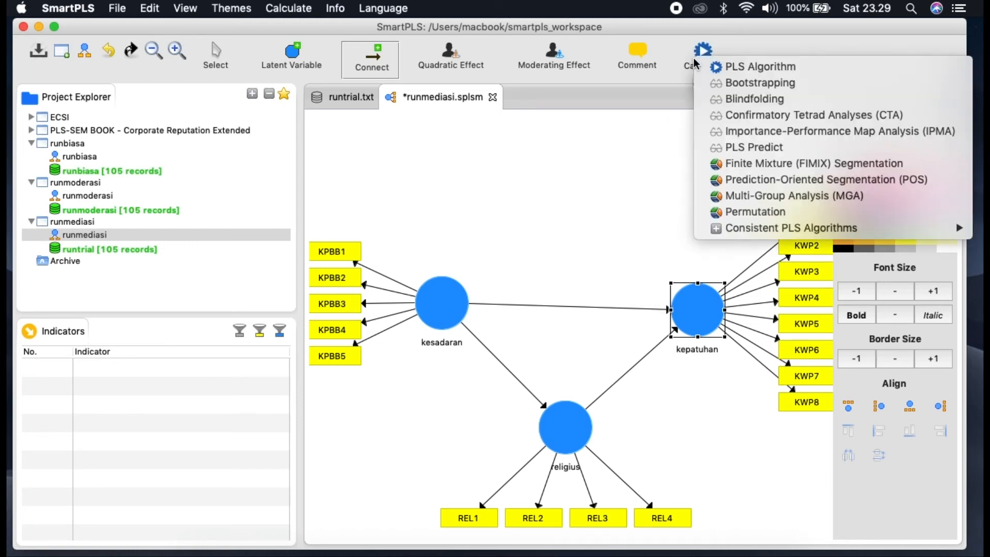
click(717, 68)
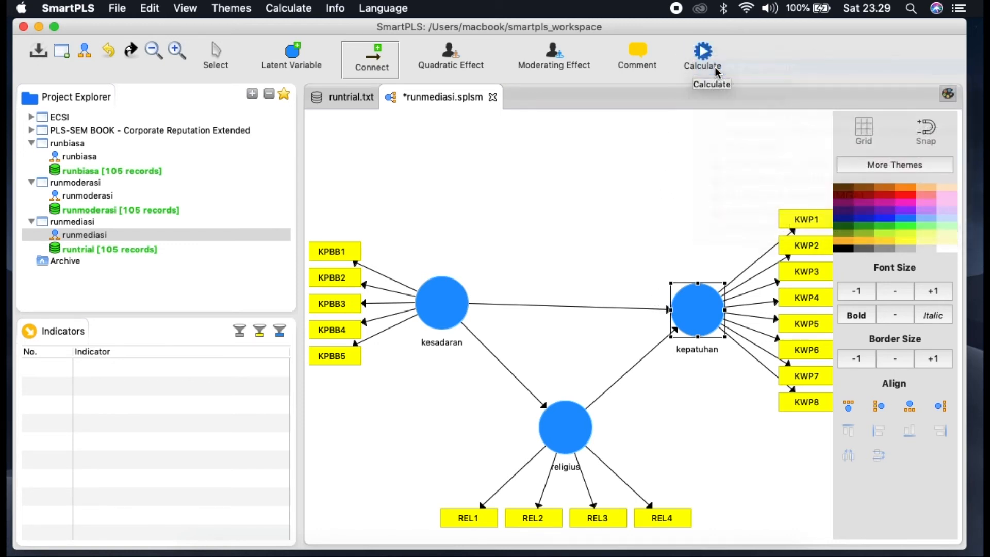
click(853, 478)
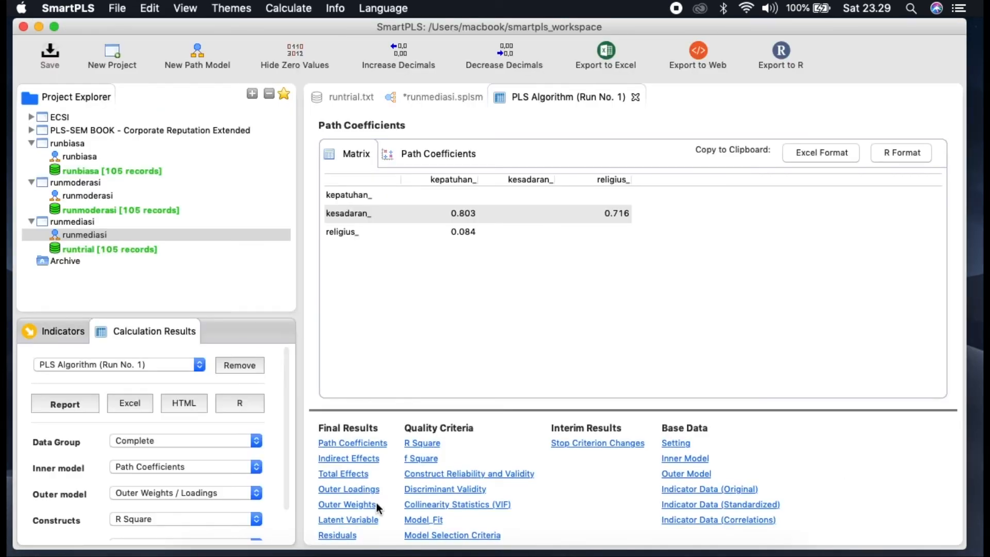
Review the Outer Loadings, Outer Weights, and Construct Reliability and Validity results in the PLS Algorithm report
click(350, 489)
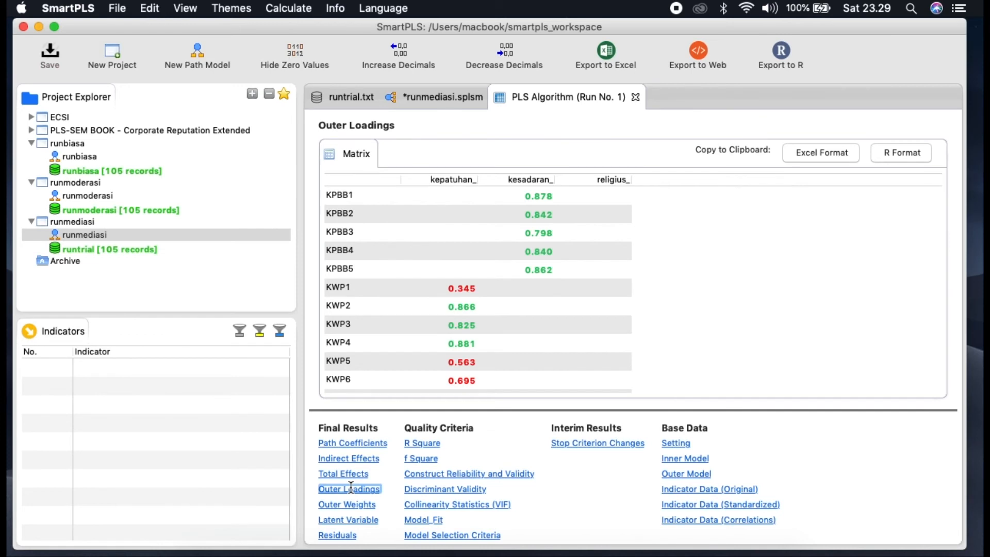
click(356, 505)
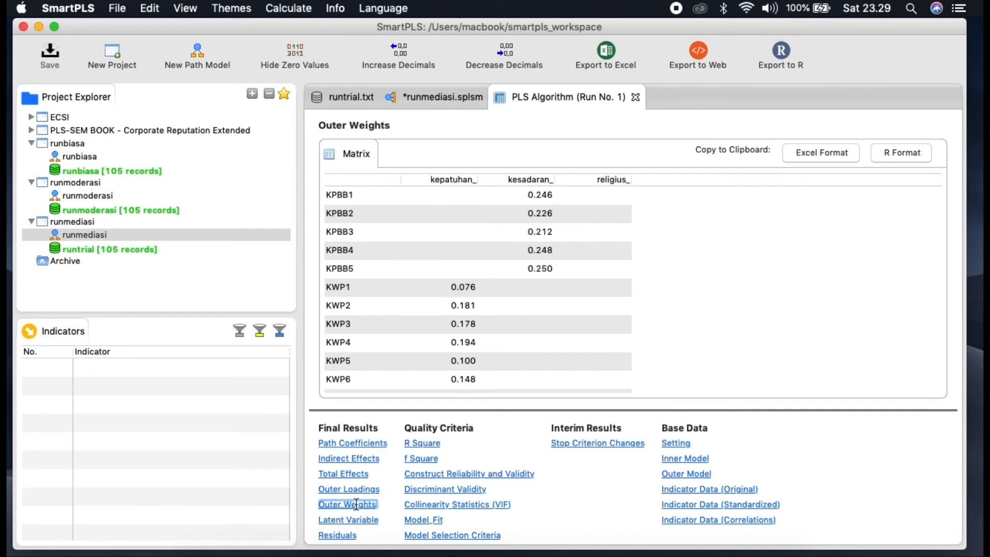
click(431, 475)
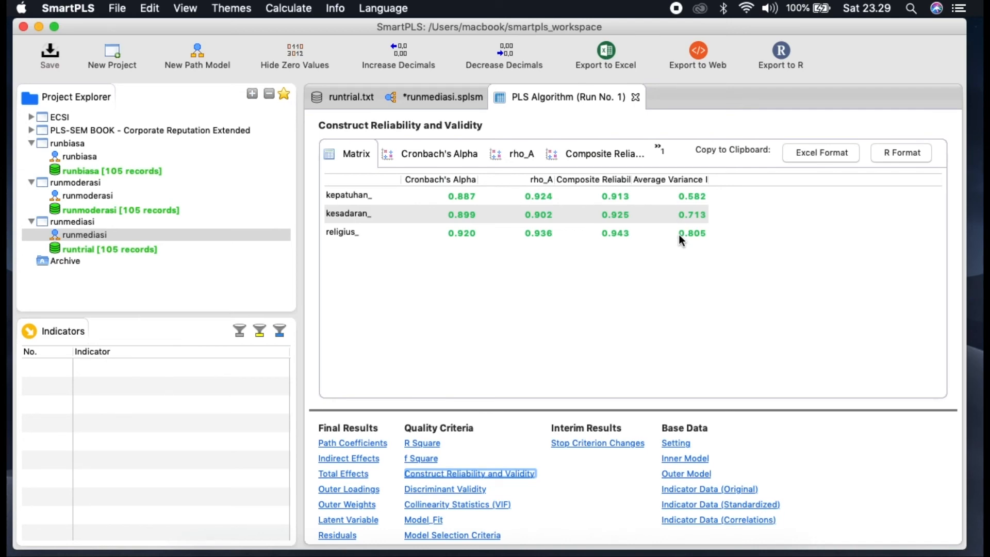
Run Bootstrapping on the runmediasi model with 500 subsamples, Basic Bootstrapping, two-tailed test and 0.05 significance level
click(442, 97)
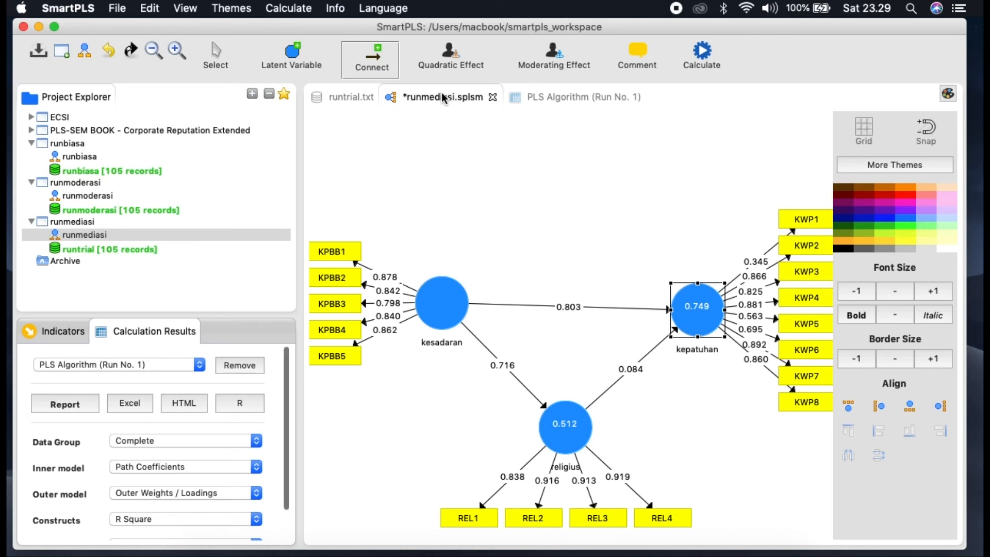
click(706, 64)
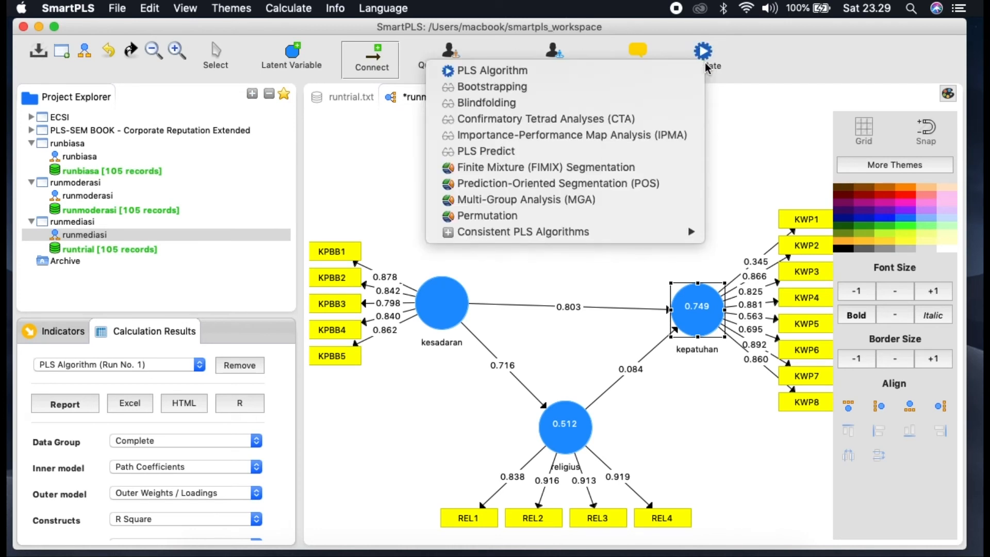
click(653, 88)
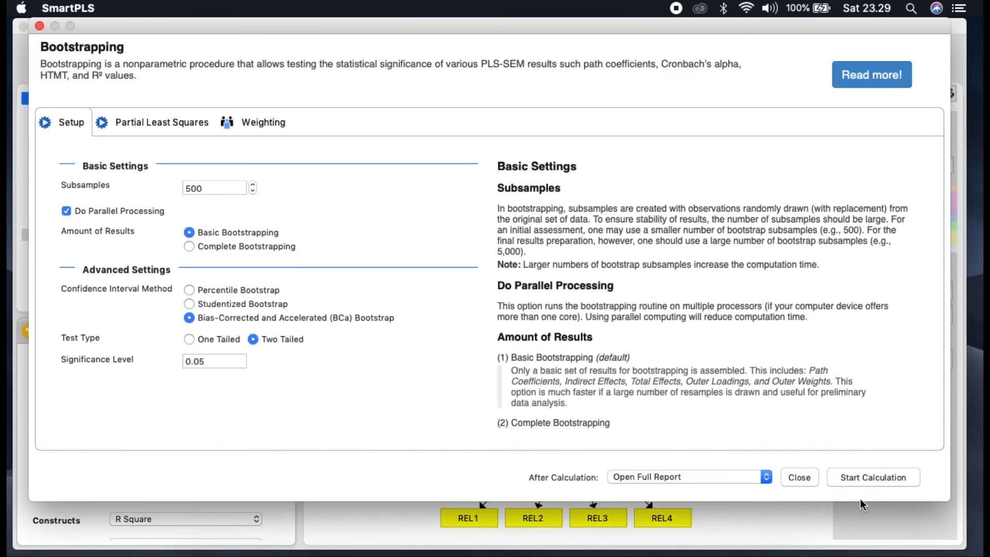
click(870, 476)
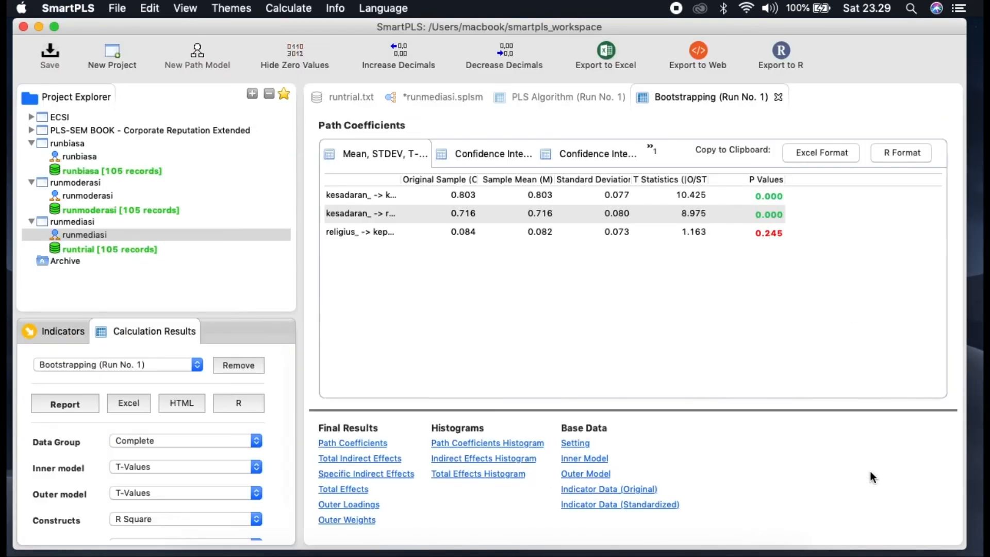
Examine the Path Coefficients T statistics and P values in the Bootstrapping report and compare them with the runmediasi diagram
drag(400, 179, 476, 184)
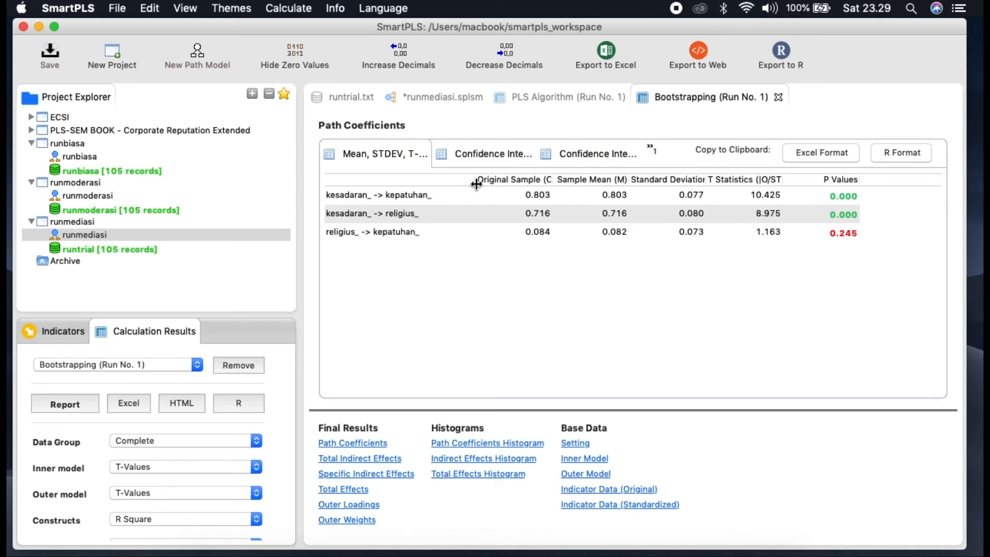
click(398, 194)
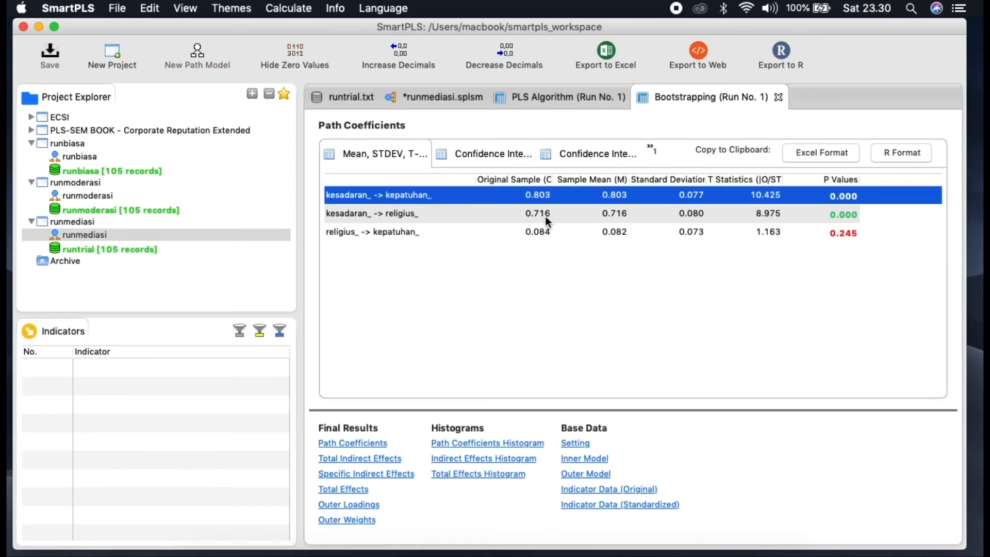
click(397, 213)
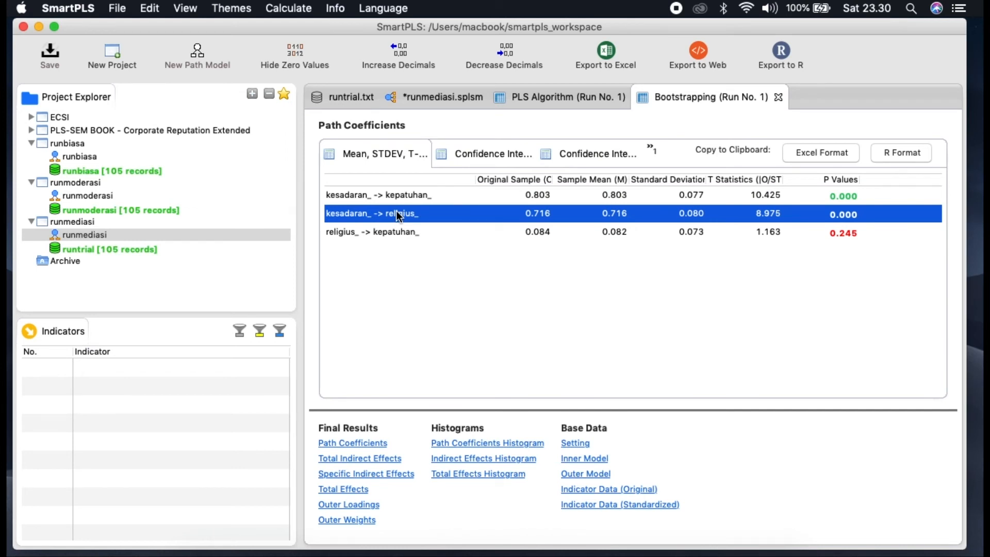
click(453, 97)
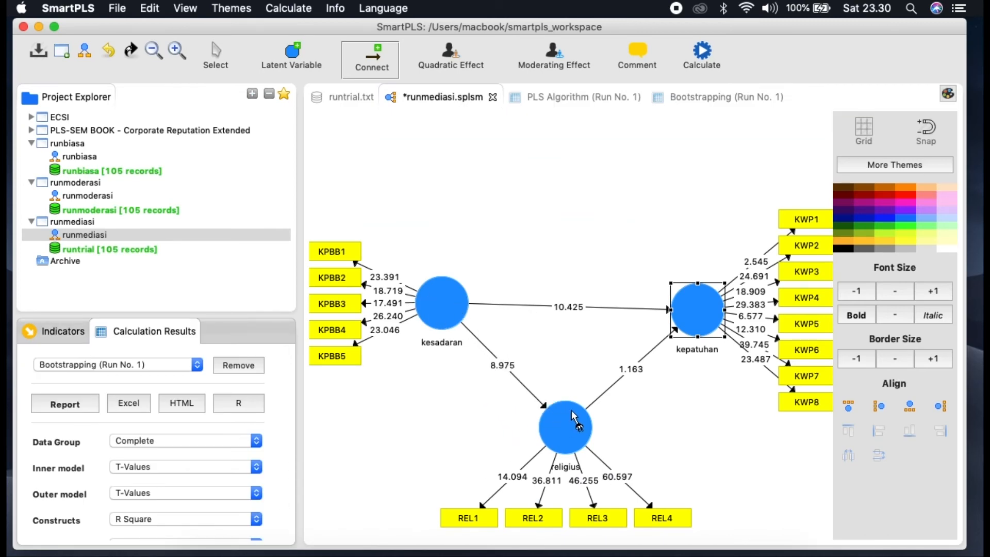
click(725, 97)
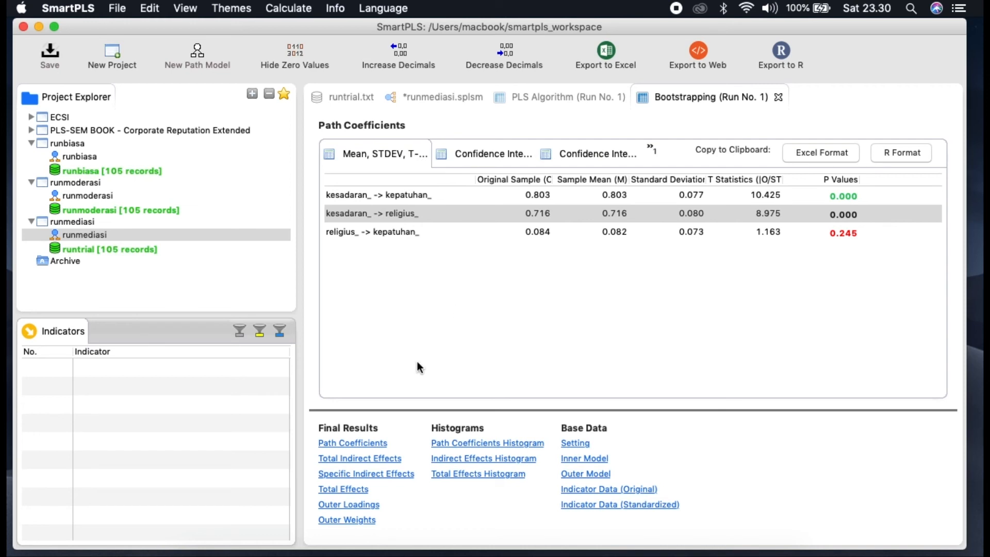
Review the Specific Indirect Effects and Total Indirect Effects tables in the Bootstrapping report with their full path names shown
click(354, 475)
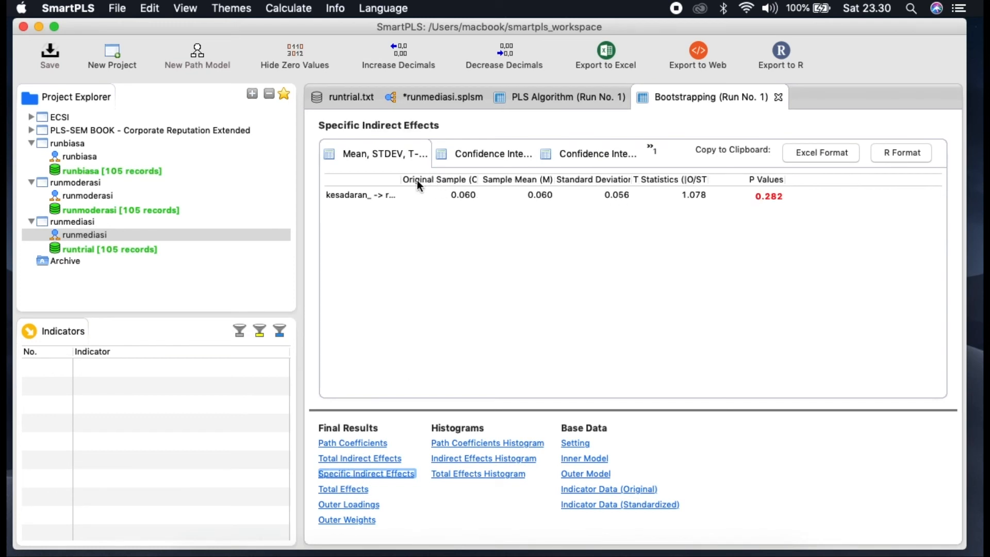
drag(402, 183, 518, 179)
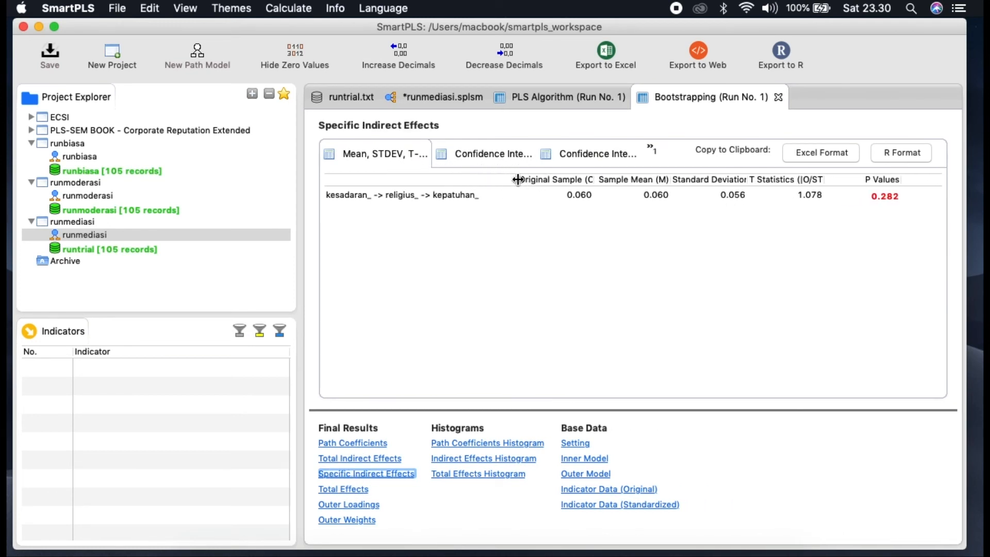
click(340, 196)
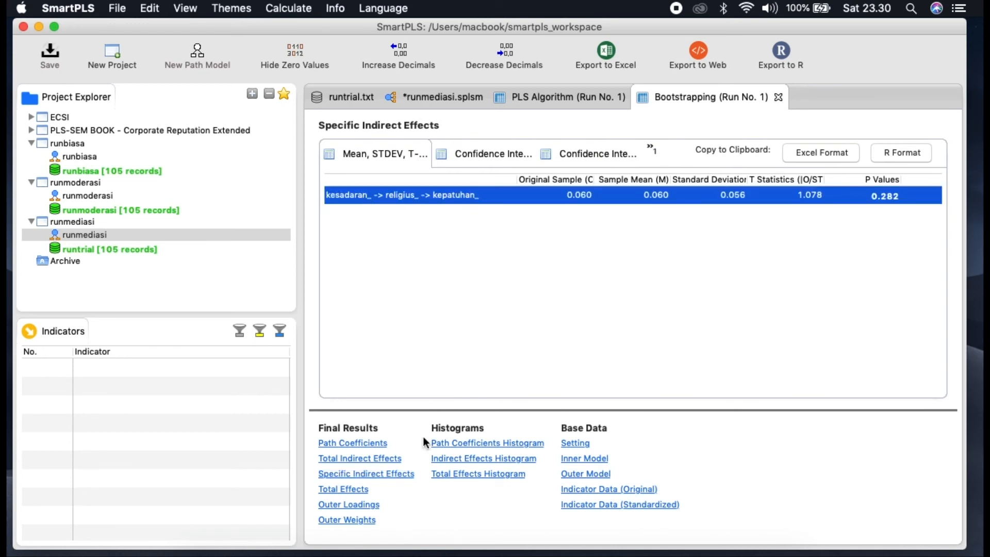
click(358, 458)
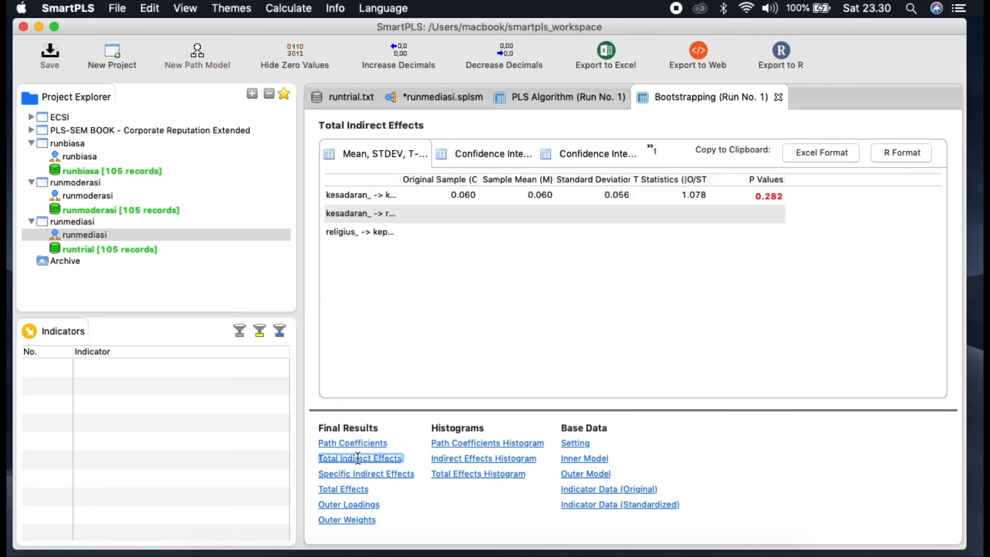
click(408, 178)
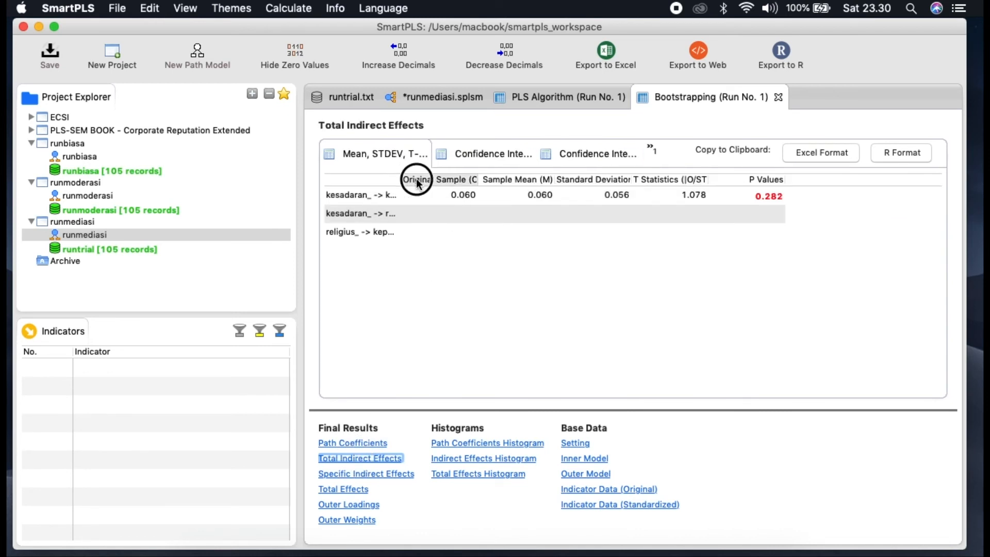
drag(400, 180, 510, 181)
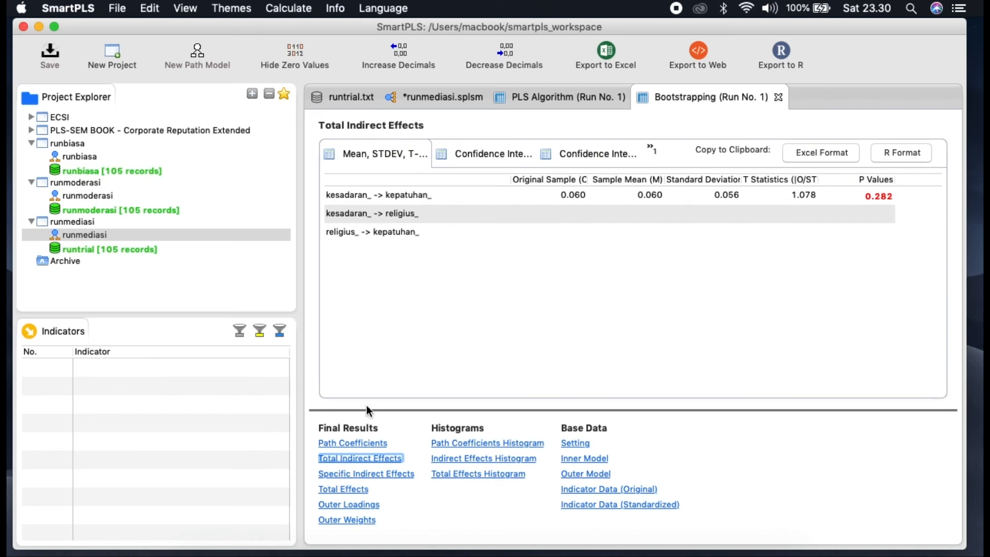
Check the significance of the kesadaran to religius to kepatuhan specific indirect effect against the paths in the runmediasi diagram
click(392, 475)
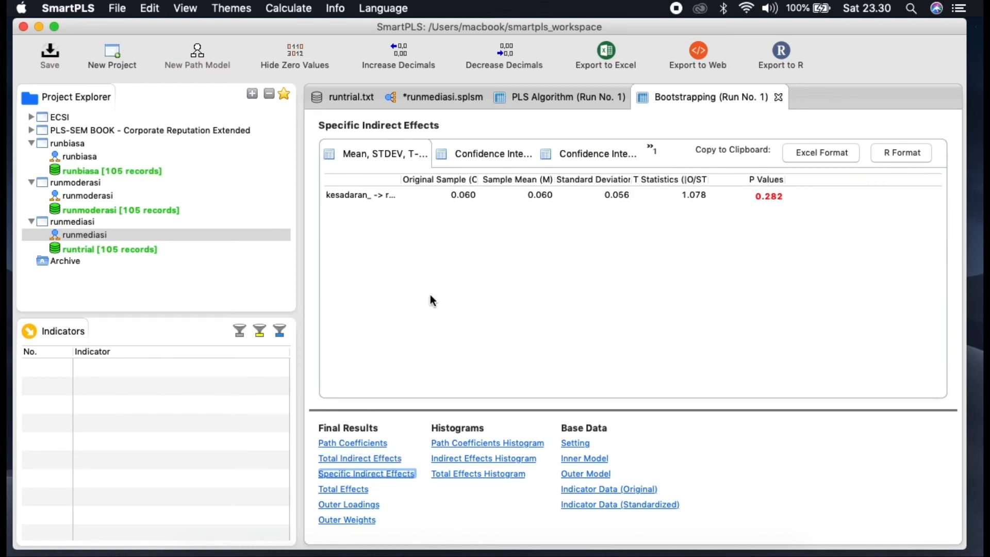
drag(400, 178, 516, 180)
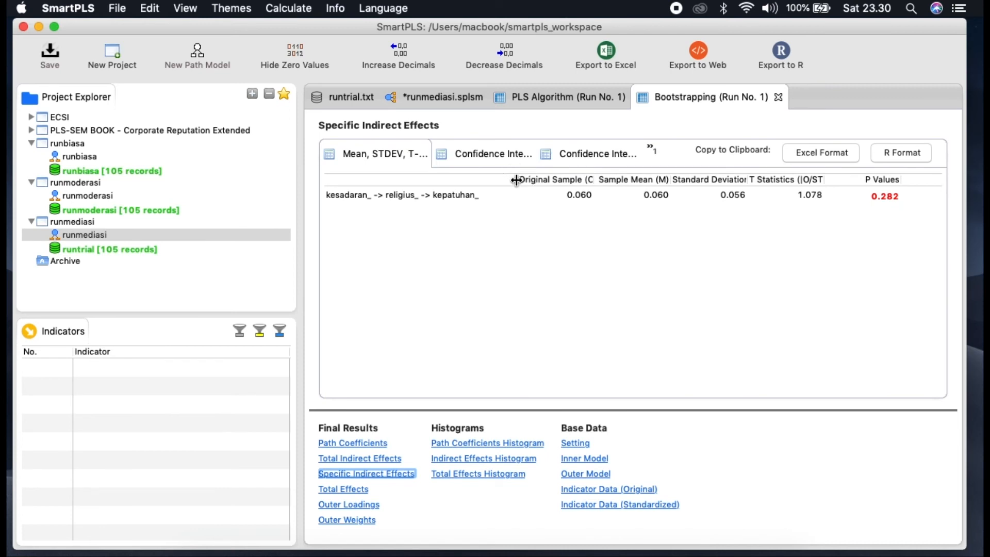
click(348, 196)
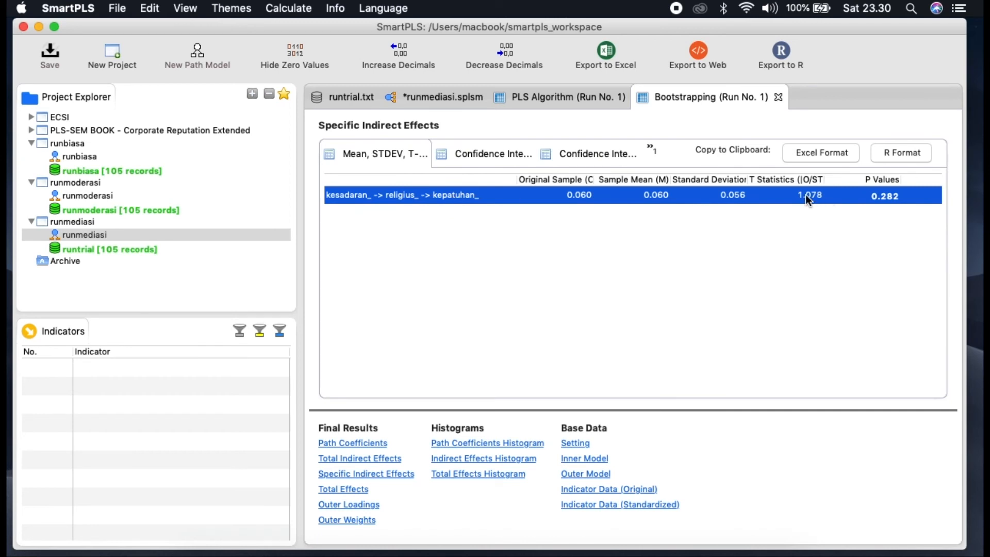
click(839, 213)
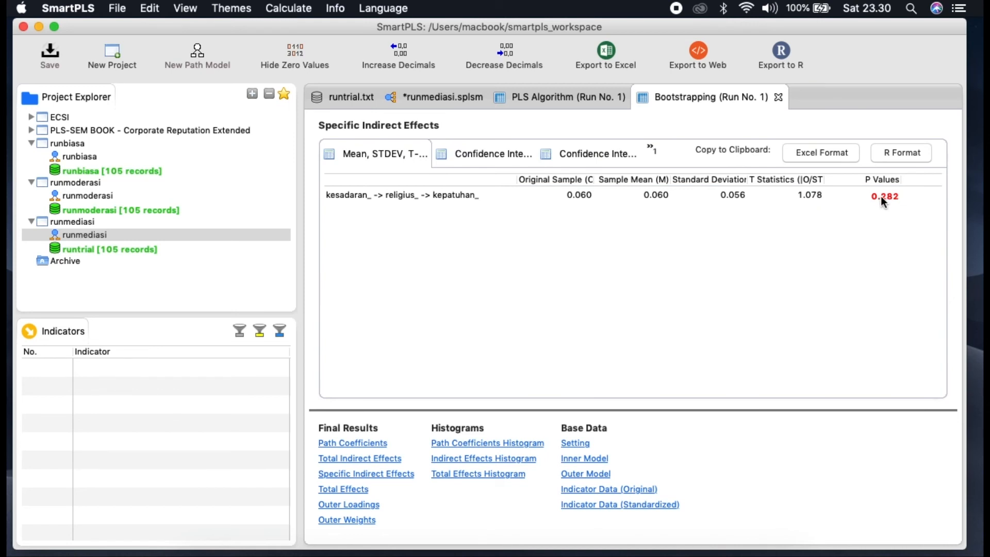
click(442, 96)
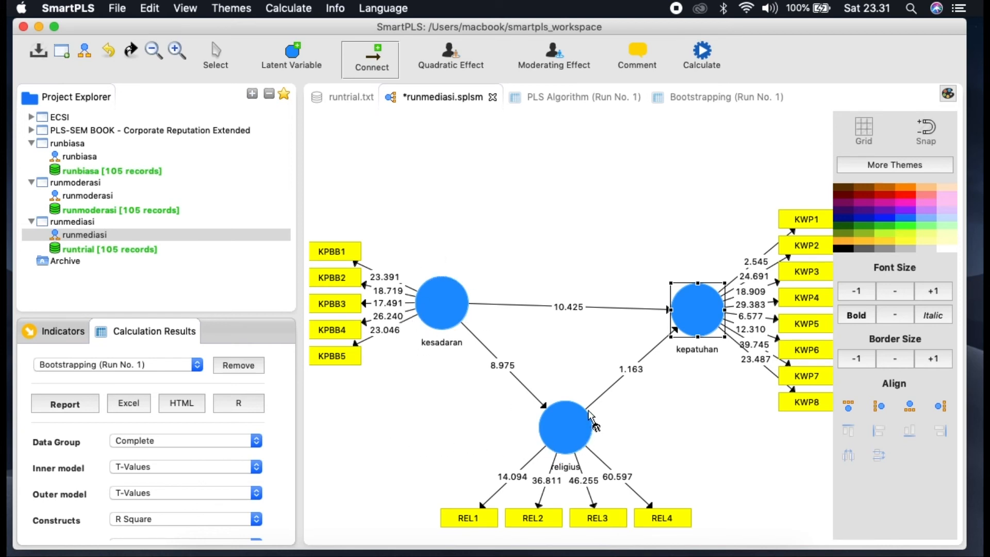
click(701, 97)
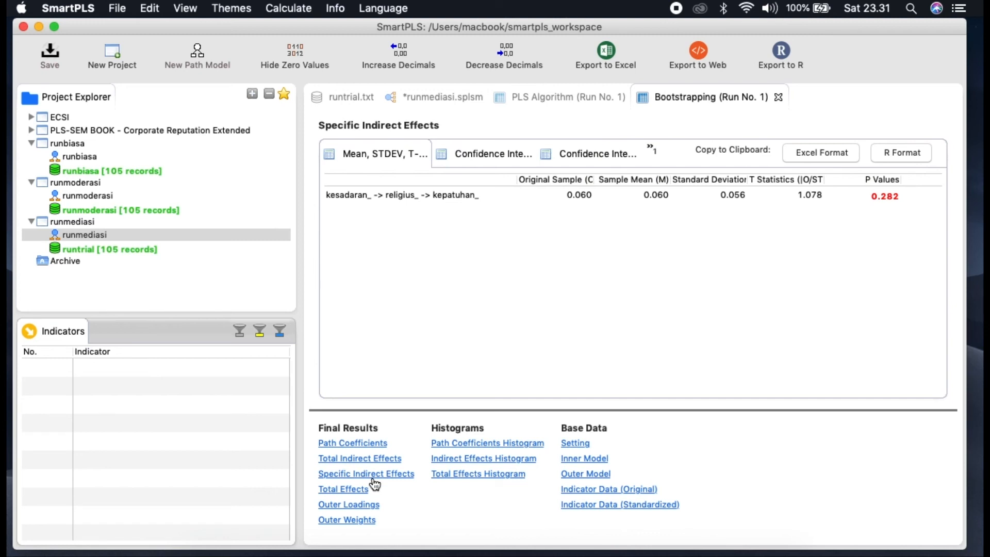
click(90, 157)
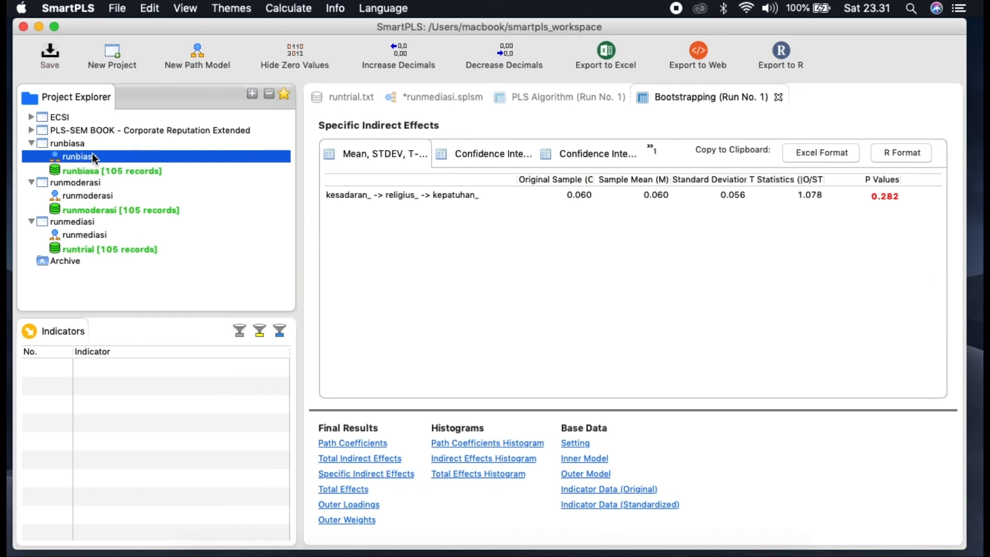
click(107, 196)
click(107, 235)
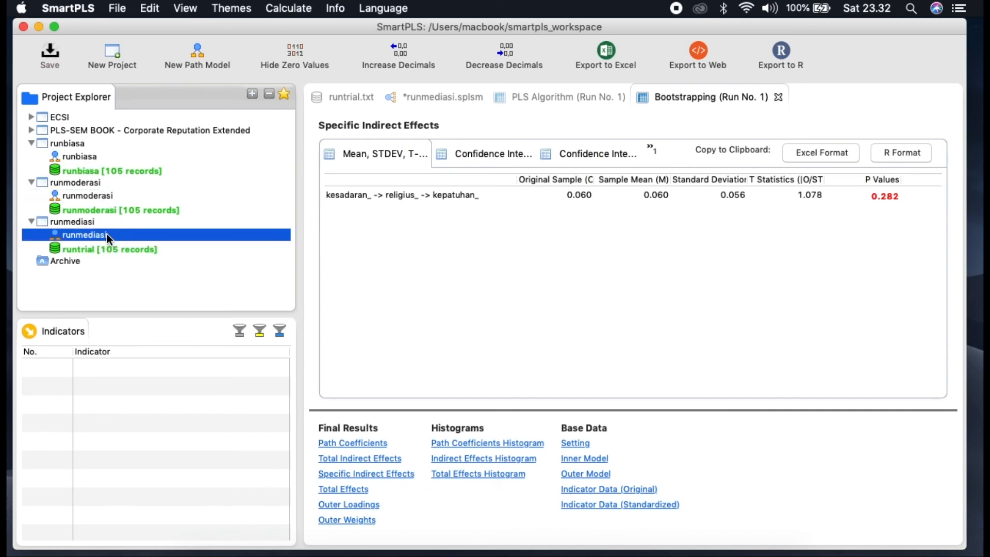
click(574, 99)
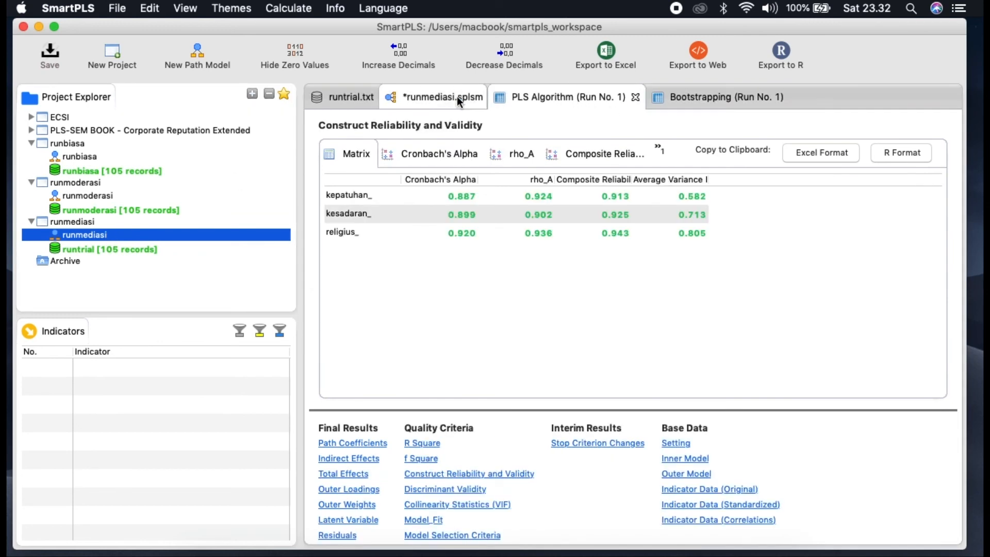
click(457, 97)
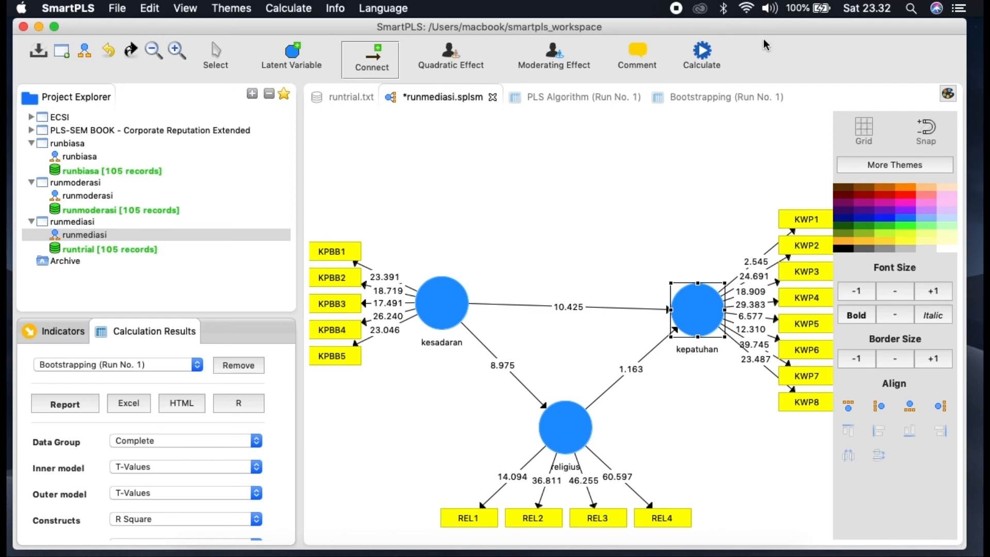
click(702, 52)
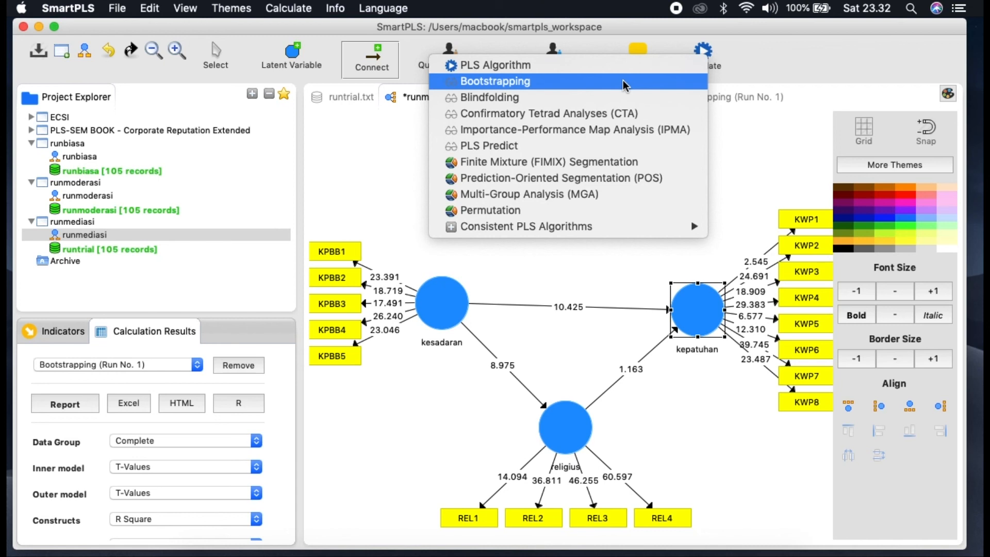
click(780, 75)
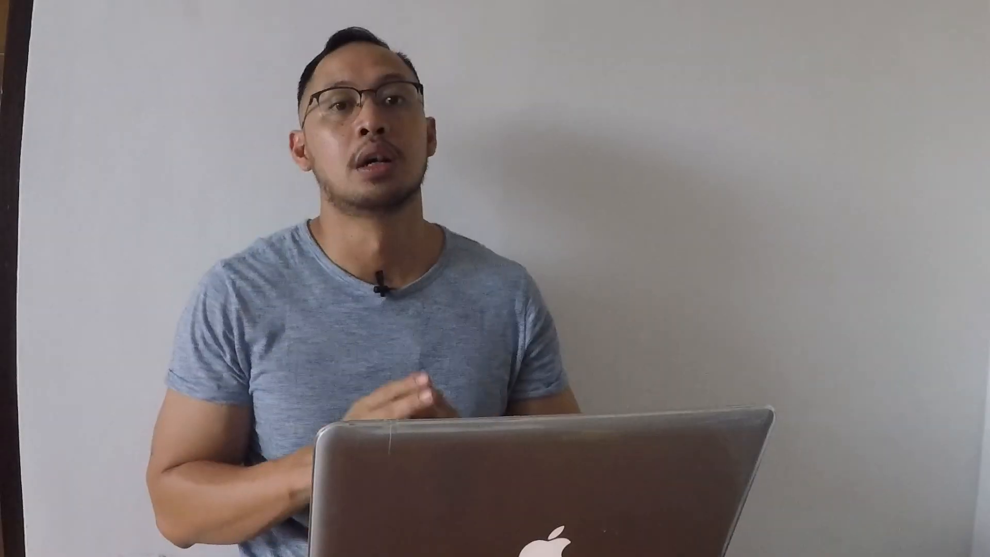